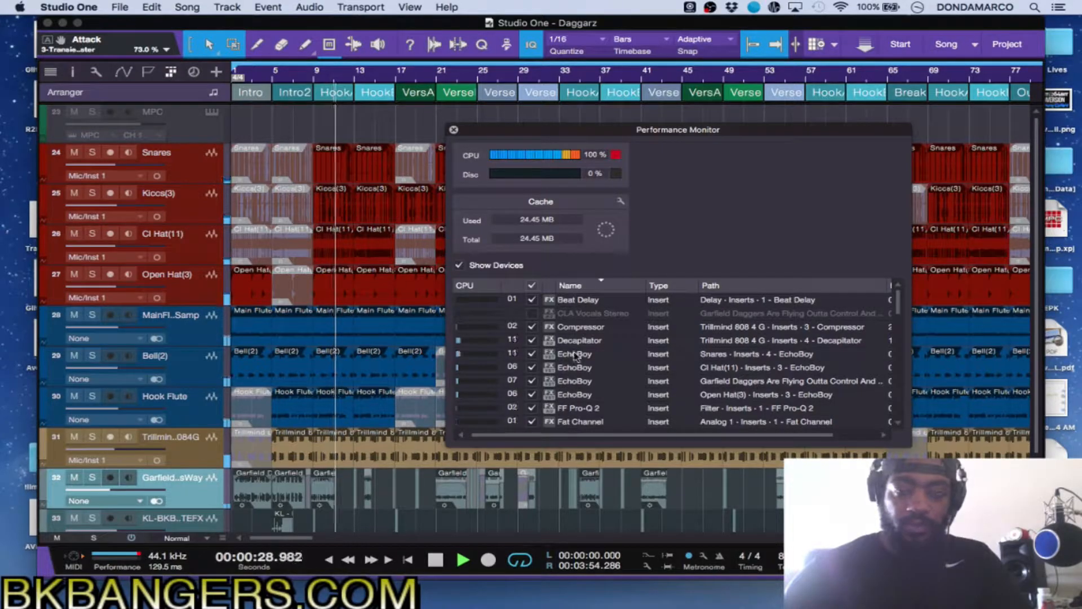
# Step: Examine the CPU load of the listed plug-ins during playback, stop playback and close the Performance Monitor
pyautogui.scroll(-3, 588, 341)
pyautogui.scroll(-5, 588, 344)
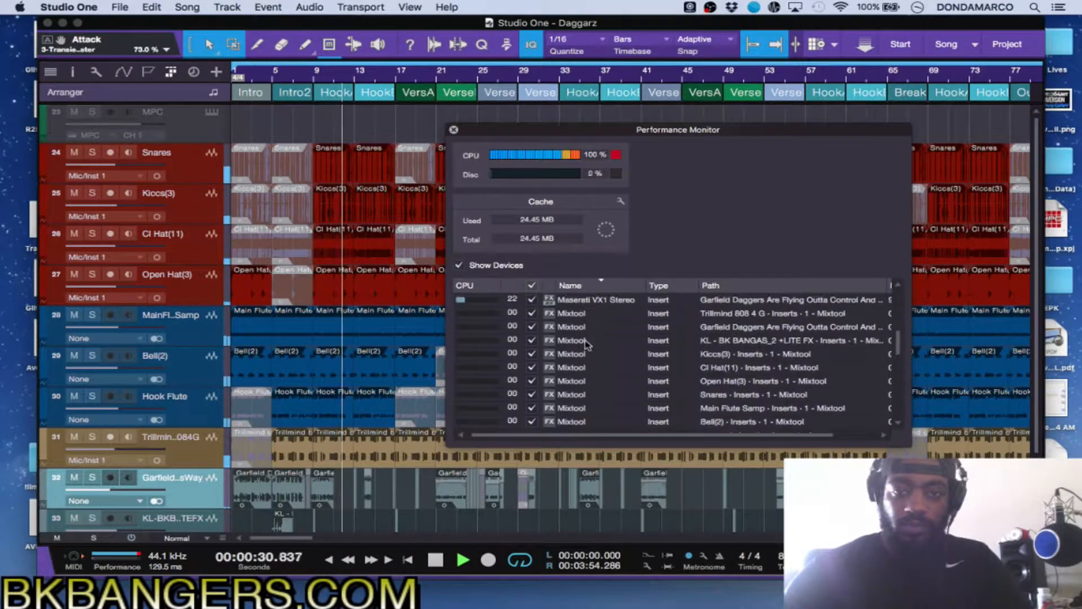
pyautogui.scroll(3, 588, 345)
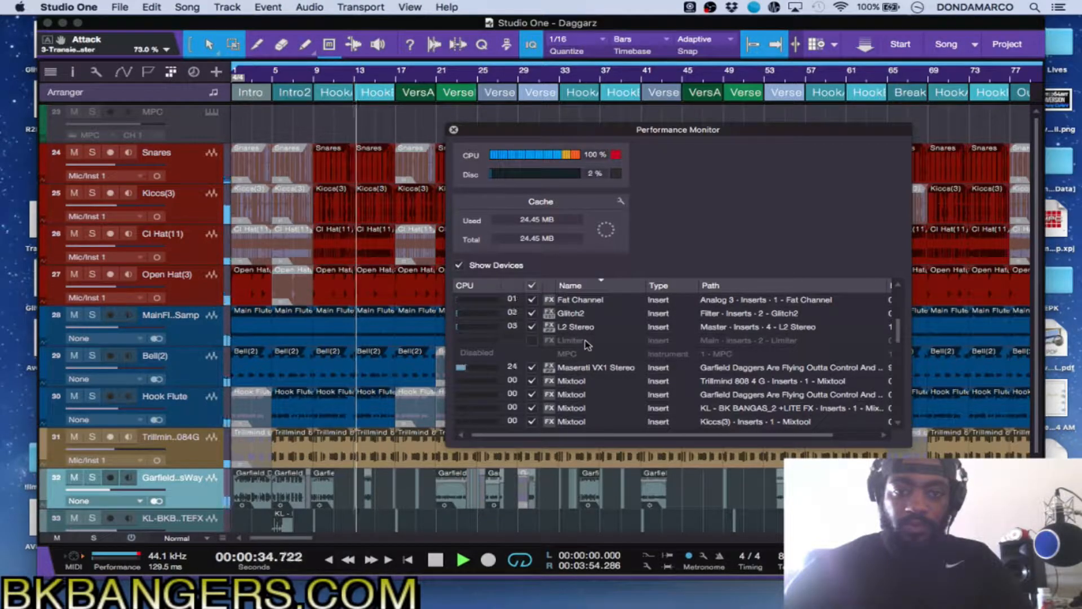
pyautogui.scroll(5, 588, 344)
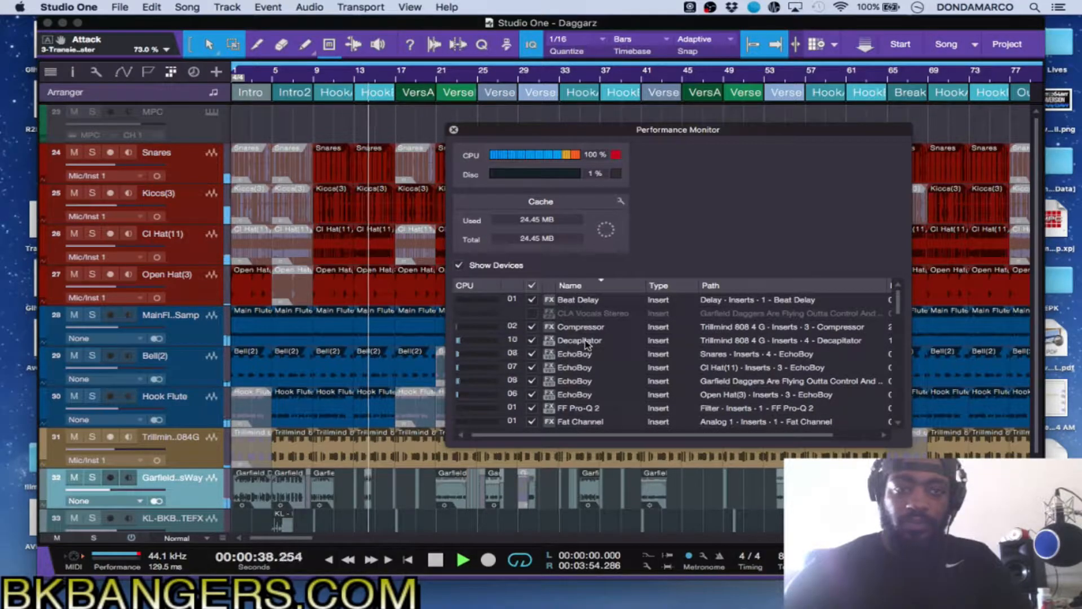
pyautogui.press('space')
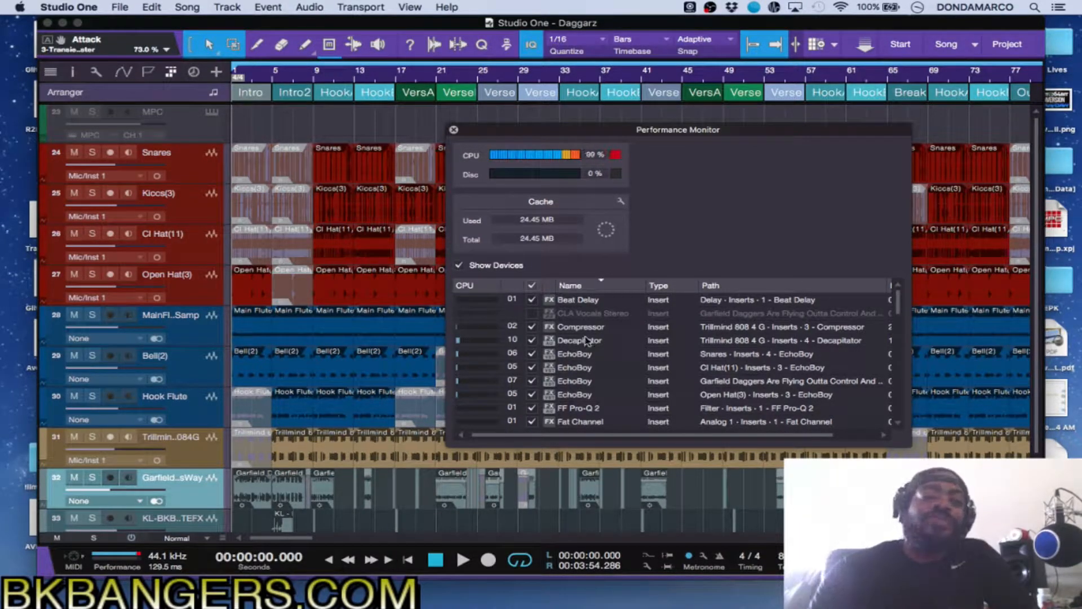
pyautogui.click(454, 130)
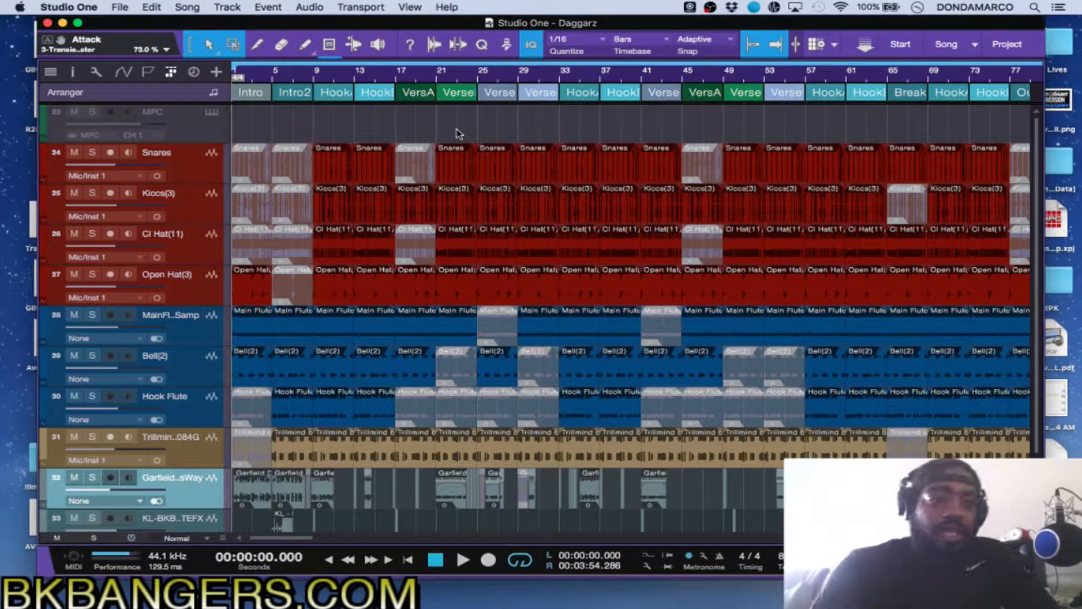
# Step: Look over the full arrangement from Intro to Outro and save the song
pyautogui.hscroll(10, 492, 209)
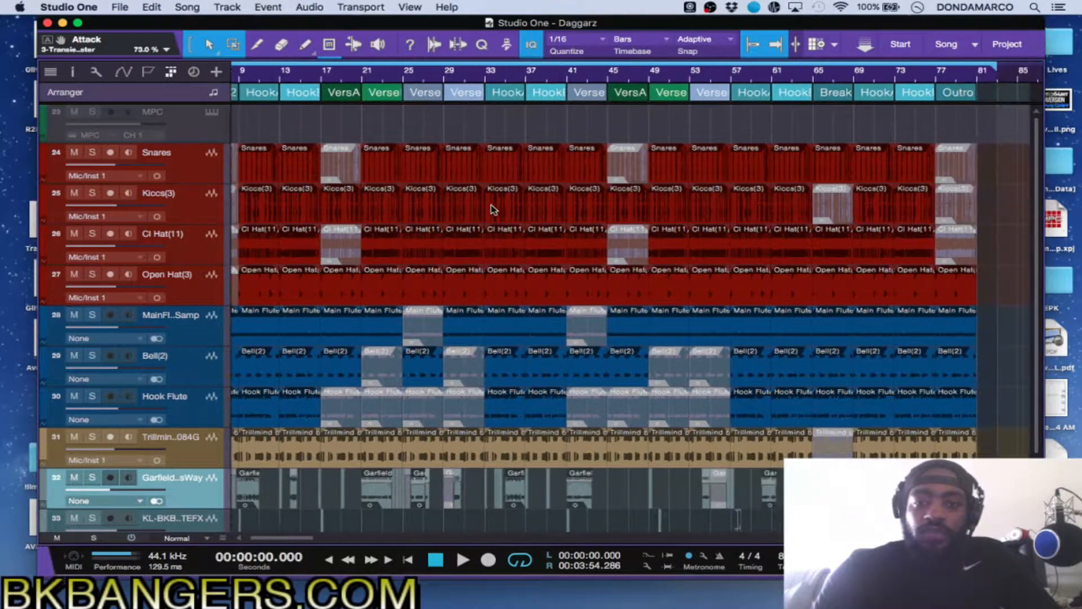
pyautogui.hscroll(-8, 492, 209)
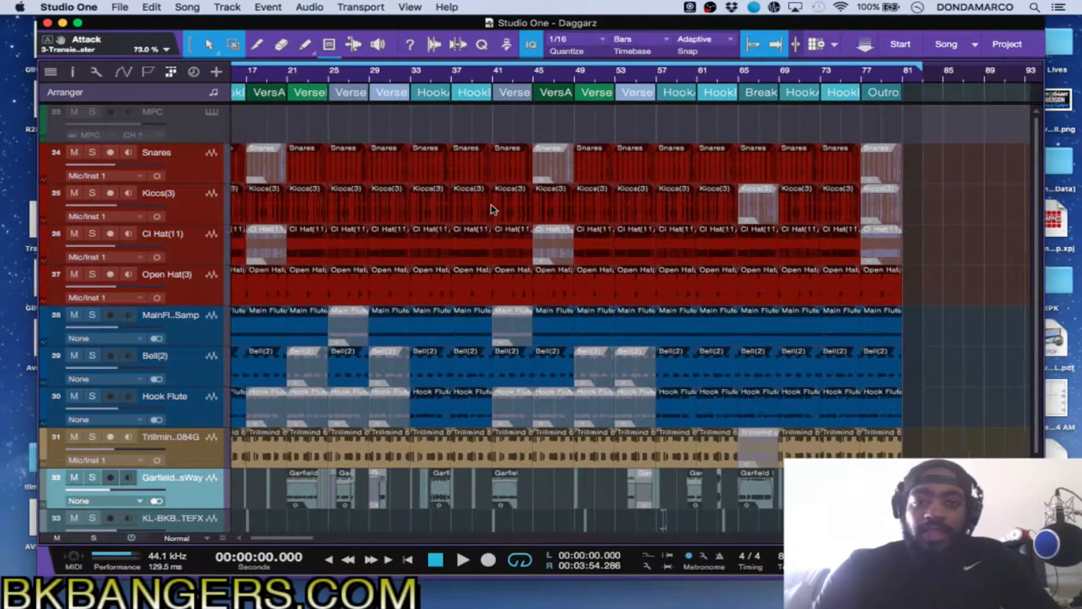
pyautogui.hscroll(-2, 493, 209)
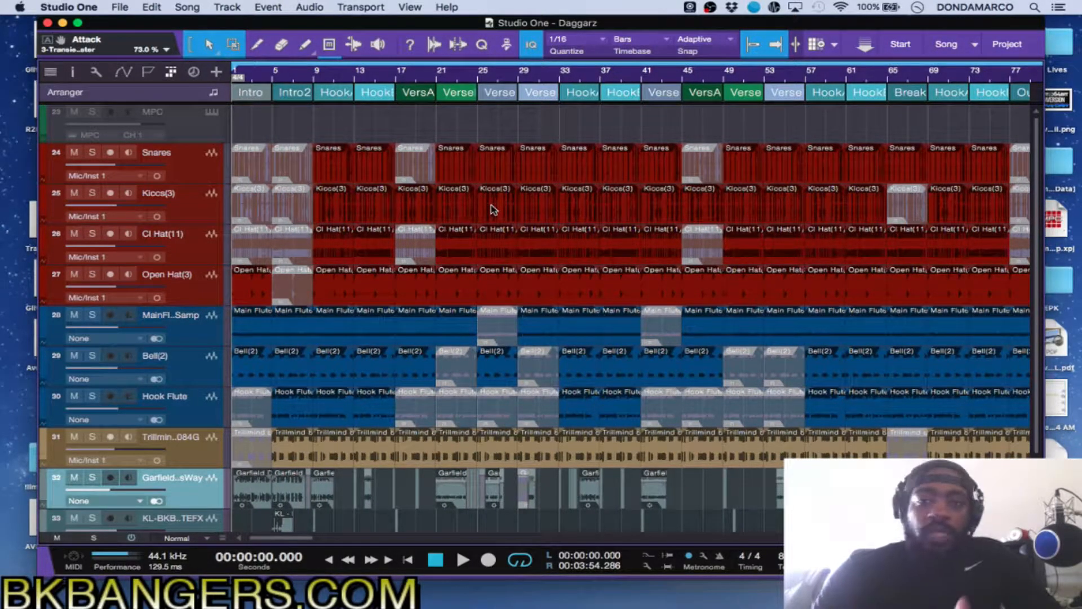
pyautogui.press('super+s')
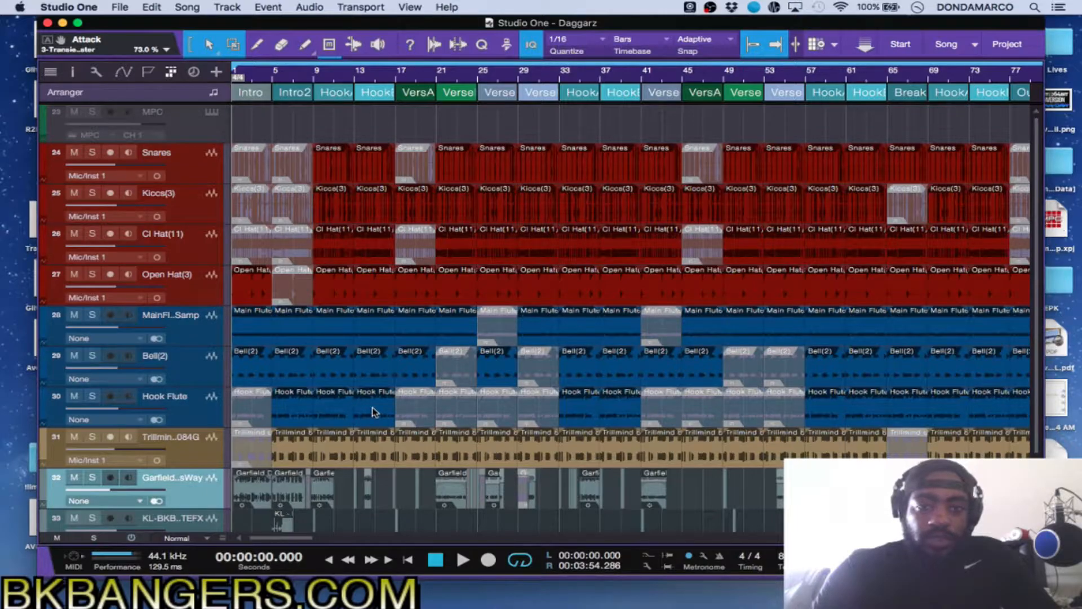
# Step: Enable the disabled MPC instrument in the mixer's instrument list and save the song
pyautogui.scroll(-2, 375, 413)
pyautogui.scroll(2, 375, 413)
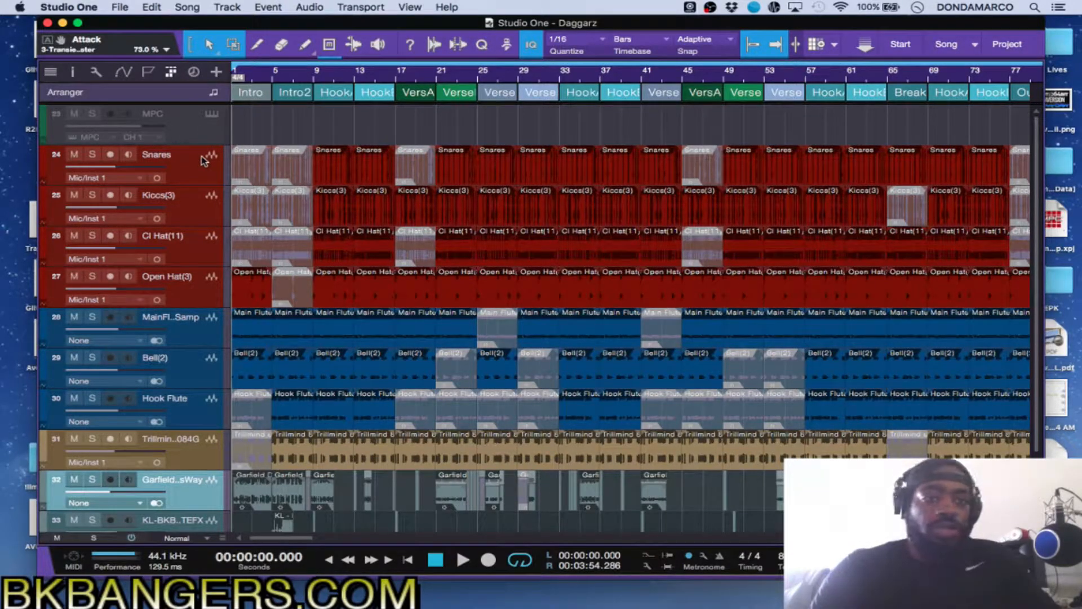
pyautogui.press('F3')
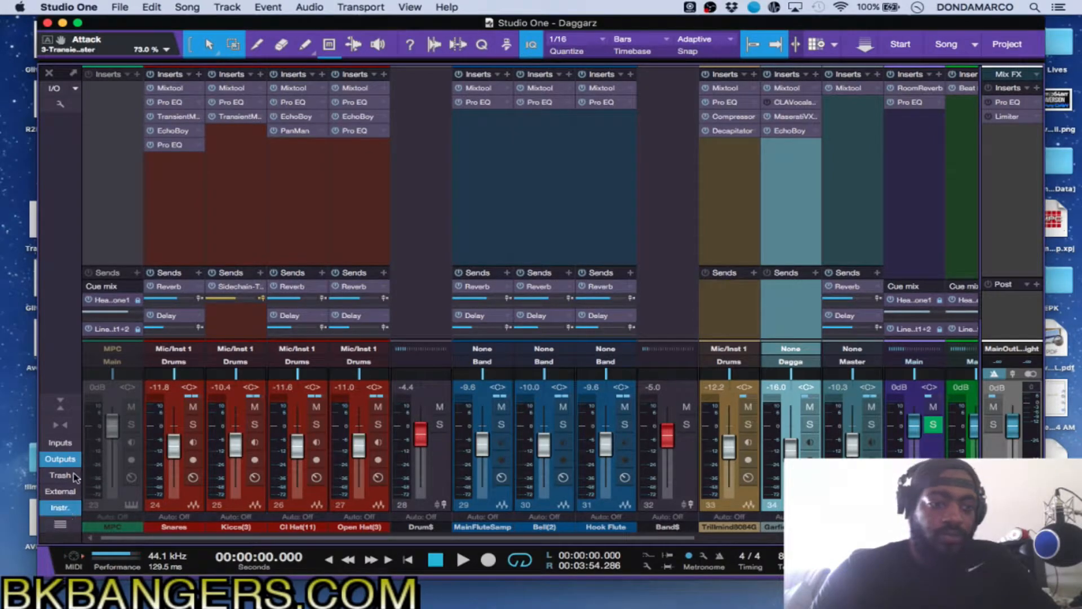
pyautogui.click(61, 507)
pyautogui.rightClick(161, 96)
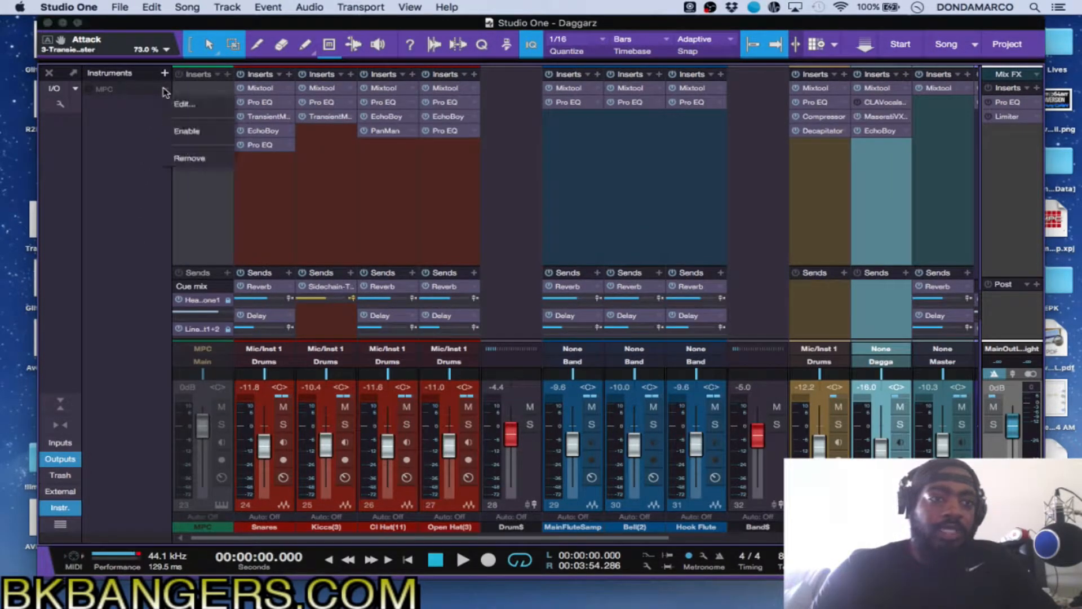
pyautogui.click(177, 135)
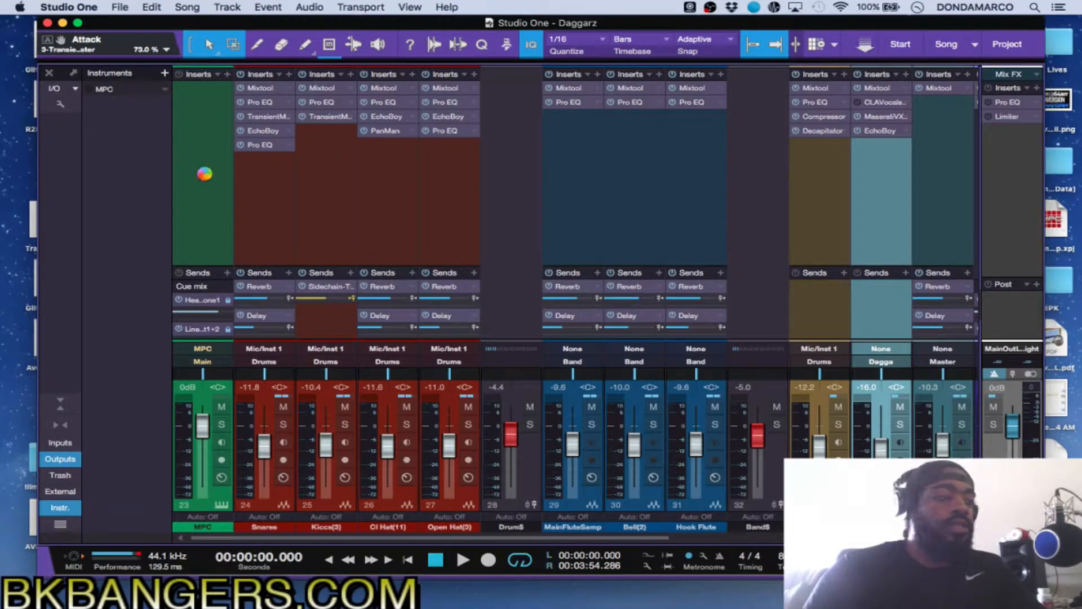
pyautogui.press('F3')
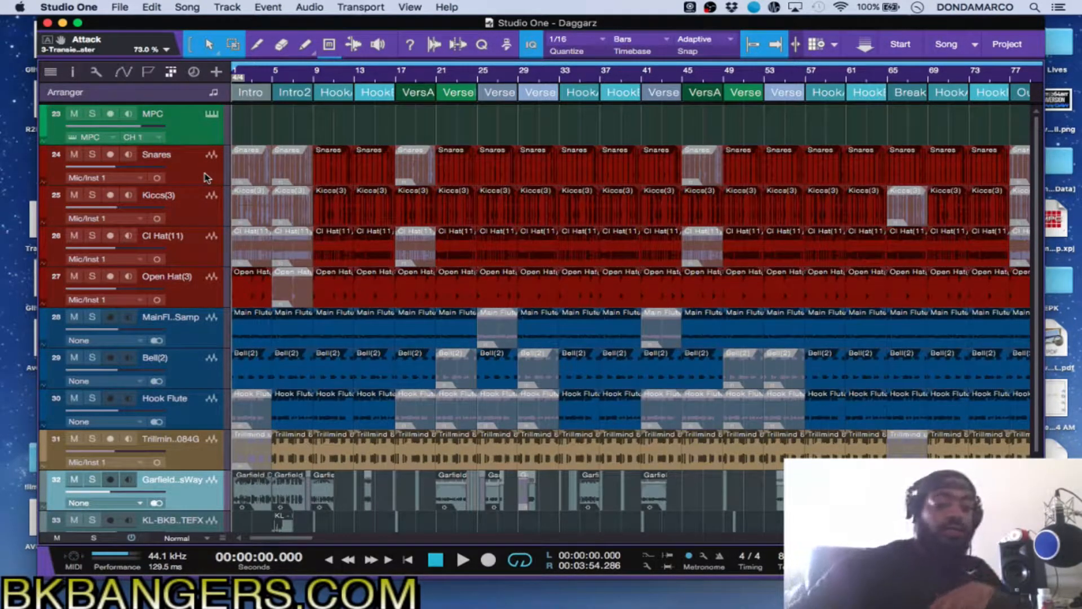
pyautogui.press('super+s')
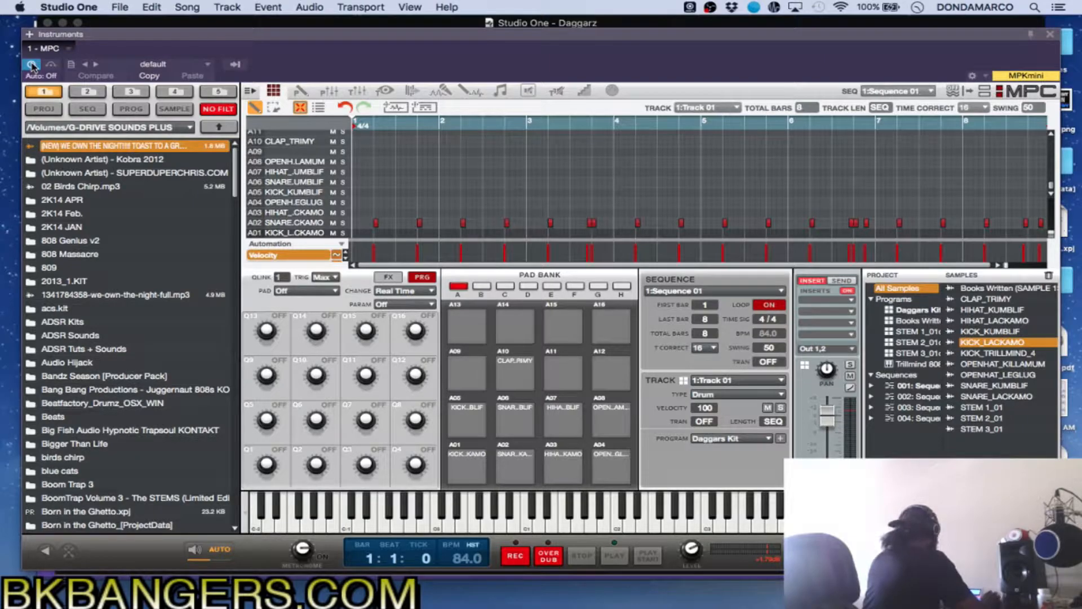
# Step: Select Sequence 4 in the MPC instrument and play it back briefly with the Snares track shown
pyautogui.press('Down')
pyautogui.press('Down')
pyautogui.press('Down')
pyautogui.press('Down')
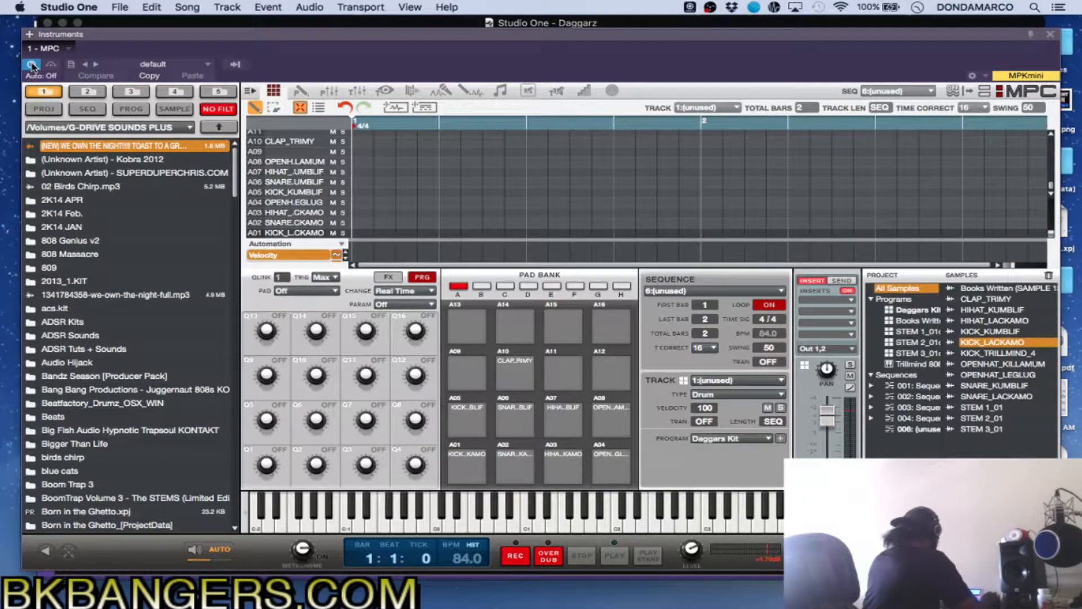
pyautogui.press('Up')
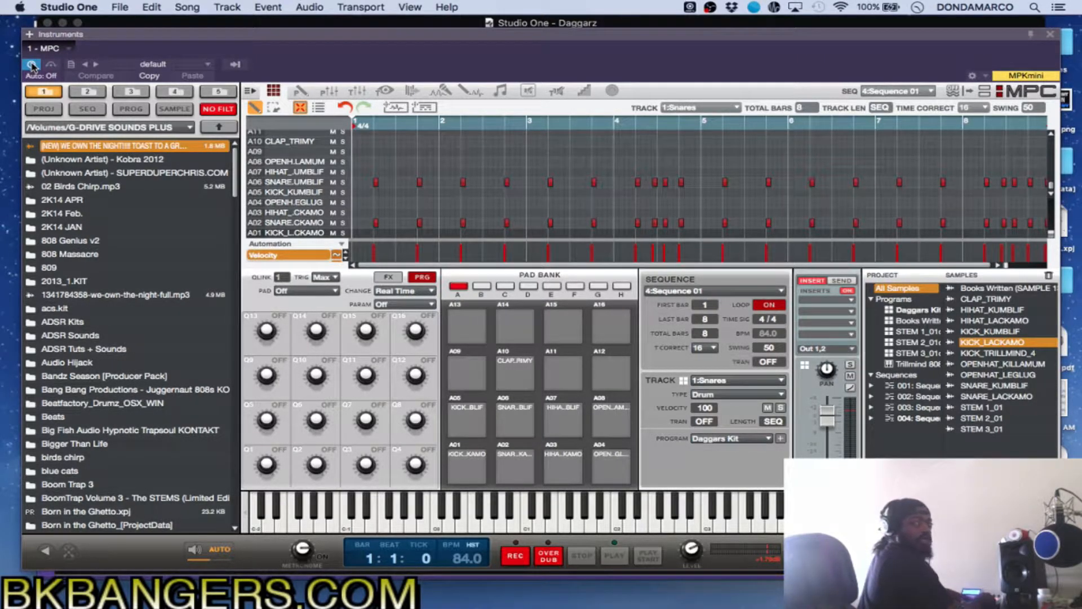
pyautogui.press('space')
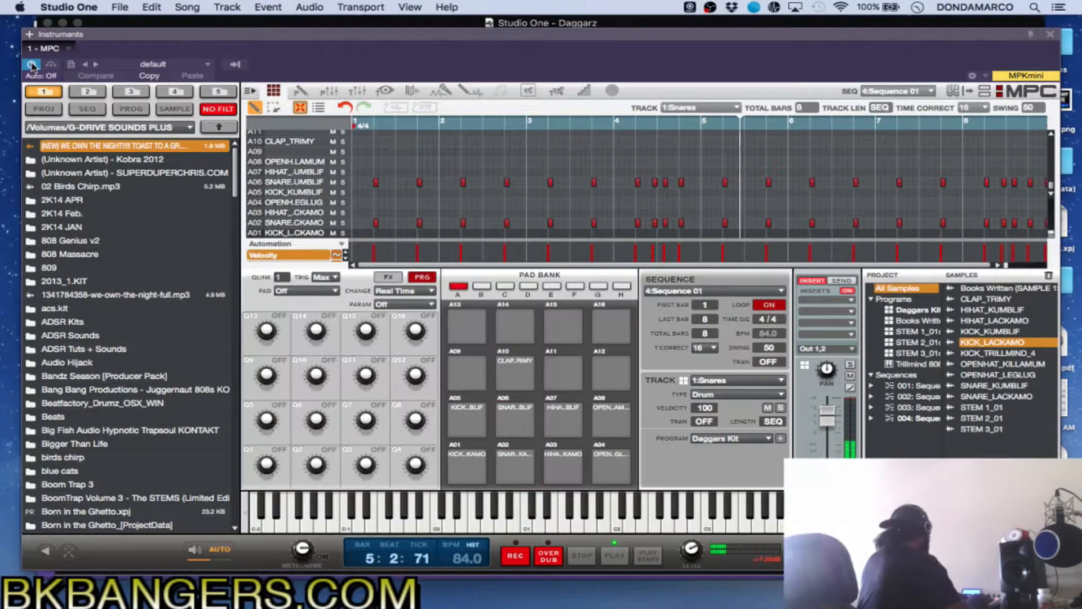
pyautogui.press('space')
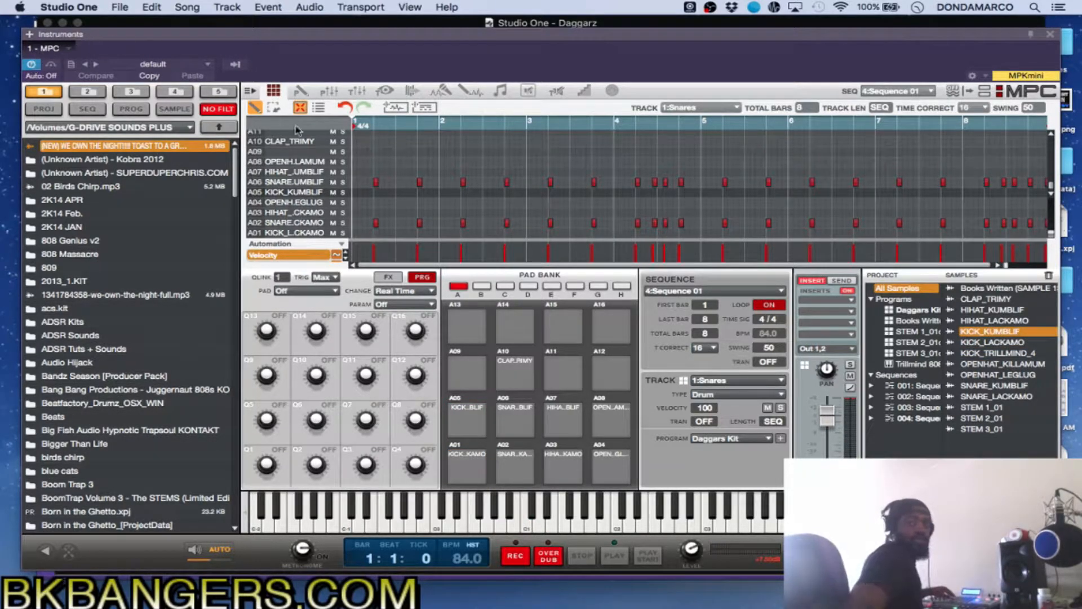
# Step: Examine the note patterns of Sequence 4's tracks from Snares through Bell, finishing on Main Flute Samp
pyautogui.hscroll(1, 431, 212)
pyautogui.scroll(3, 432, 211)
pyautogui.scroll(-3, 433, 211)
pyautogui.hscroll(-1, 432, 211)
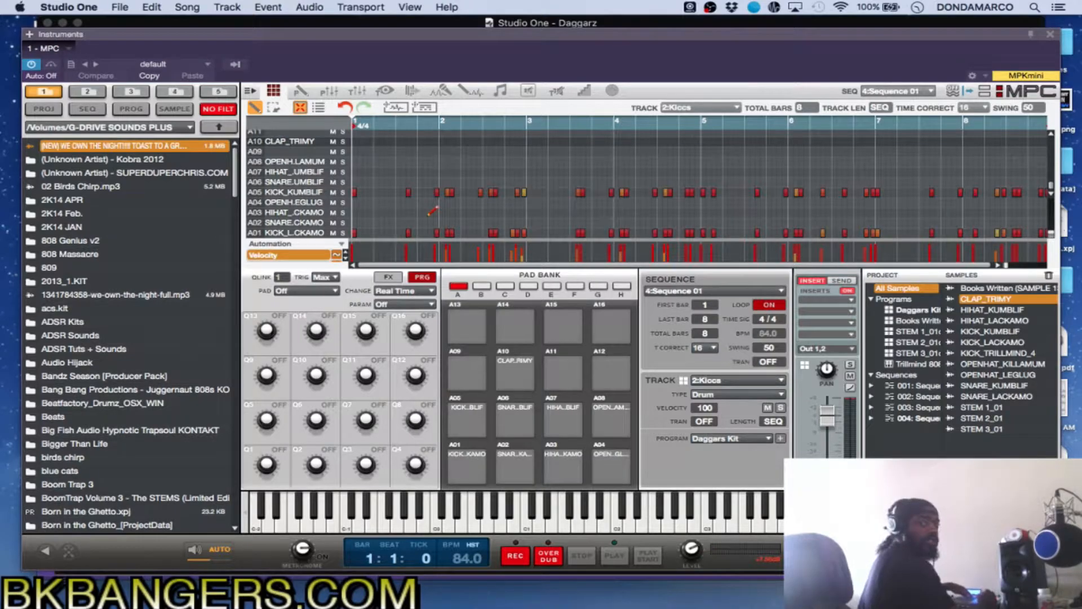
pyautogui.press('Down')
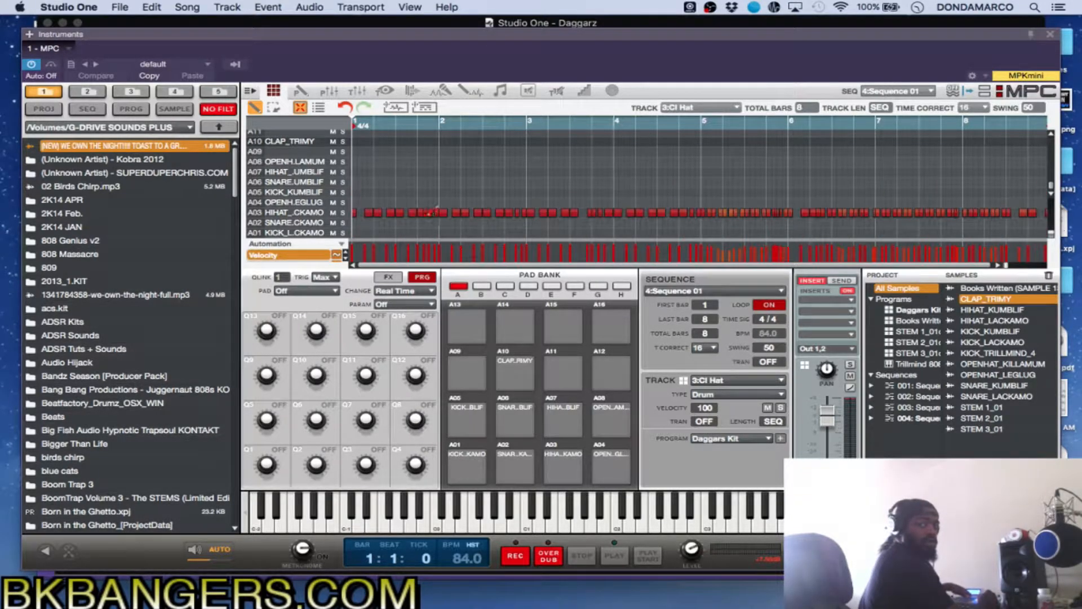
pyautogui.press('Down')
pyautogui.press('Down')
pyautogui.press('Down')
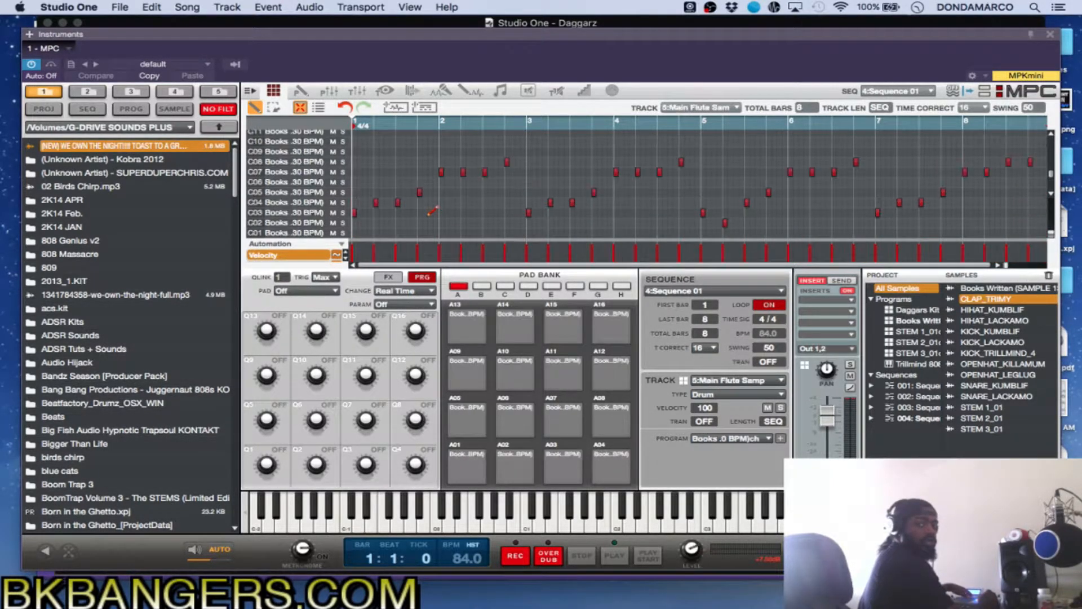
pyautogui.press('Down')
pyautogui.press('Up')
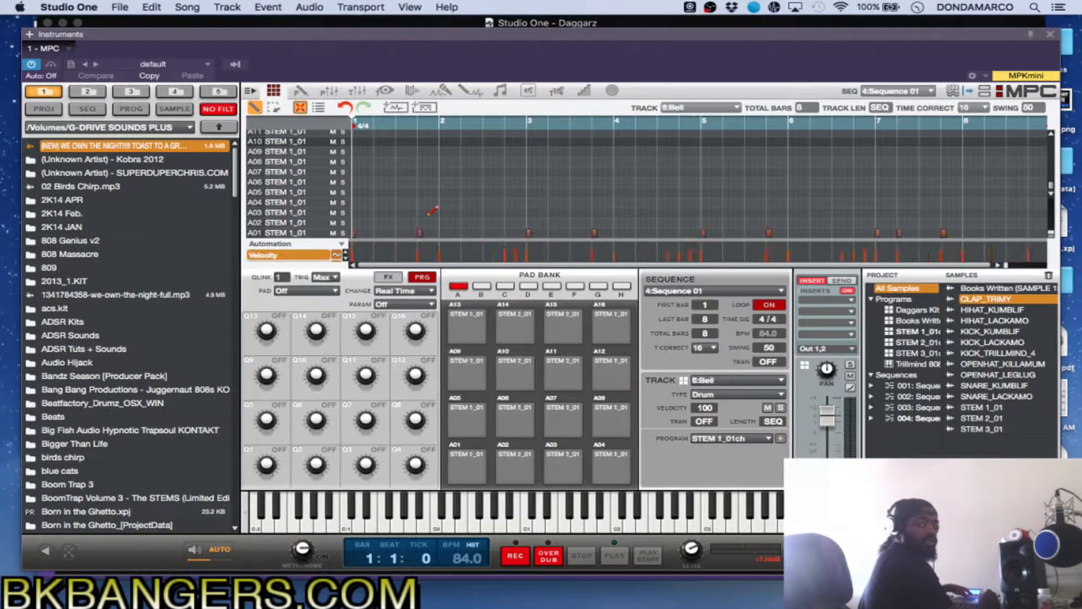
pyautogui.press('Up')
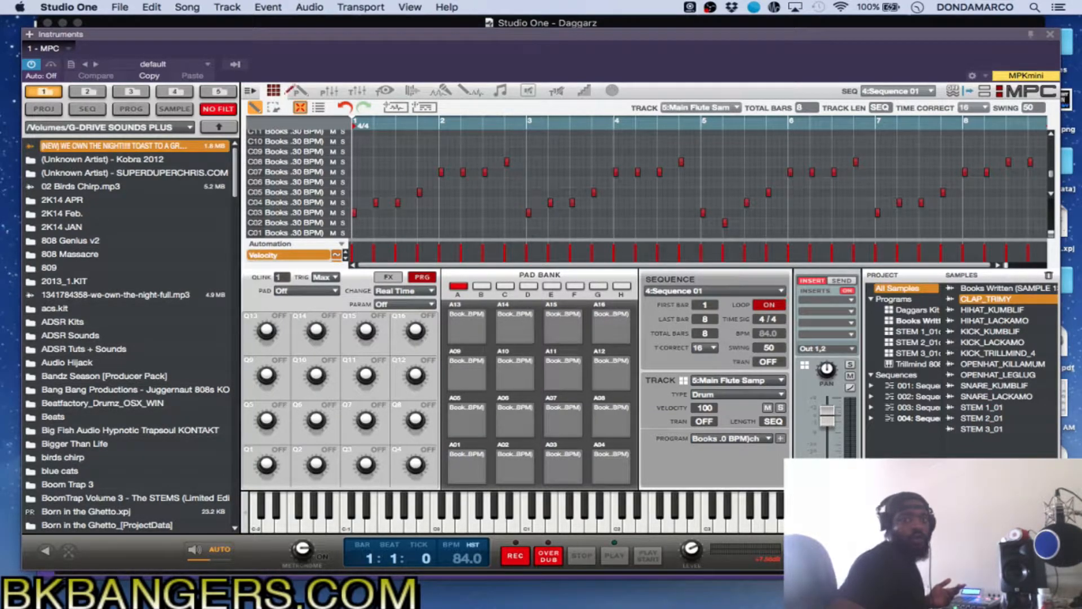
# Step: Open the Books Written sample in the sample editor and duplicate it with the Copy function as "Books Wr.30 BPM)-1"
pyautogui.click(274, 107)
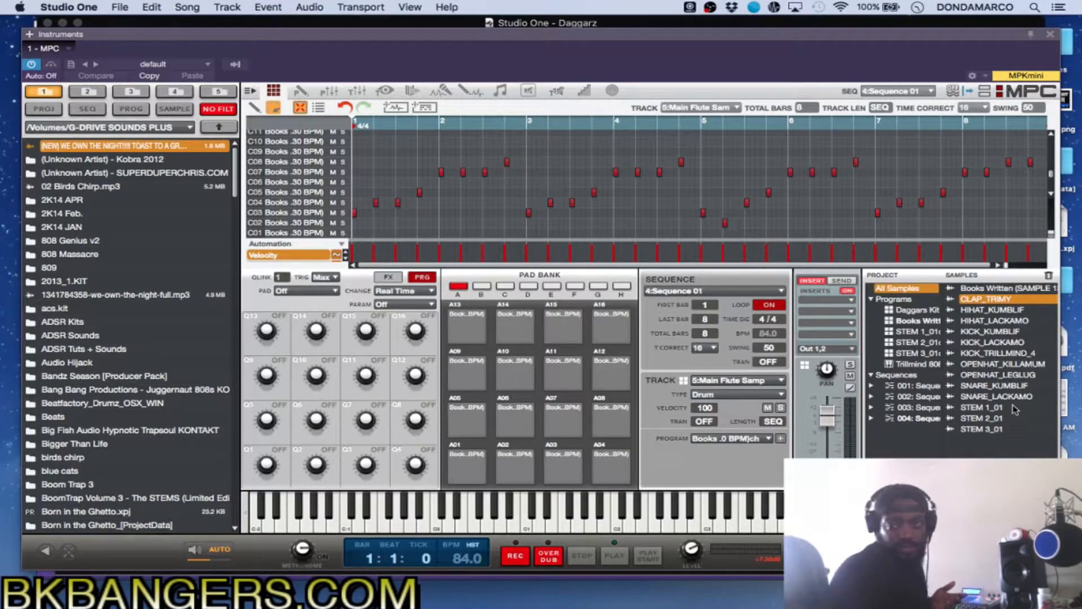
pyautogui.click(1009, 290)
pyautogui.doubleClick(1009, 289)
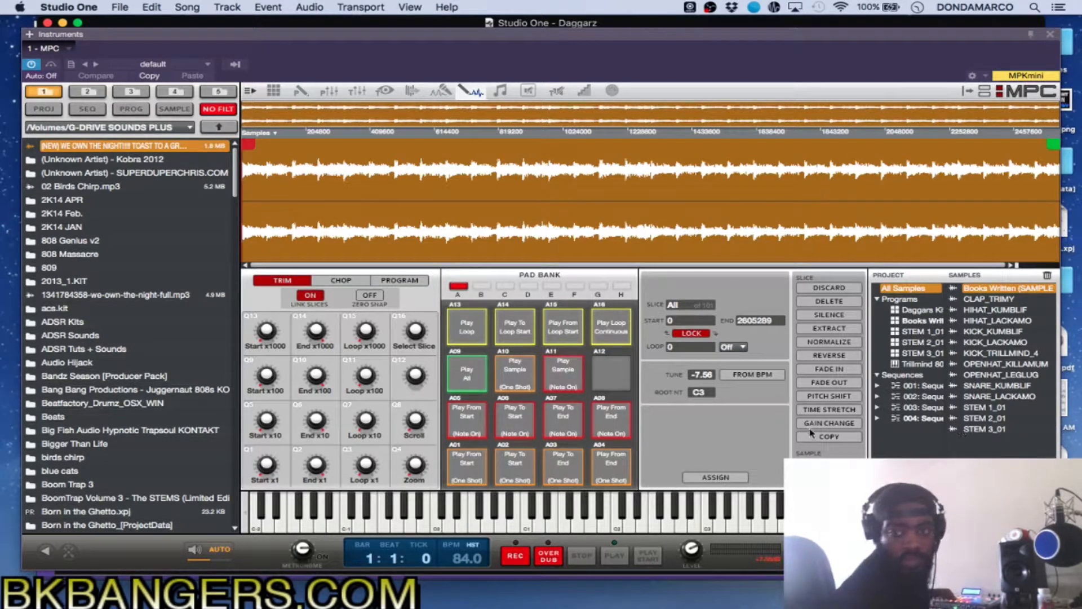
pyautogui.click(826, 437)
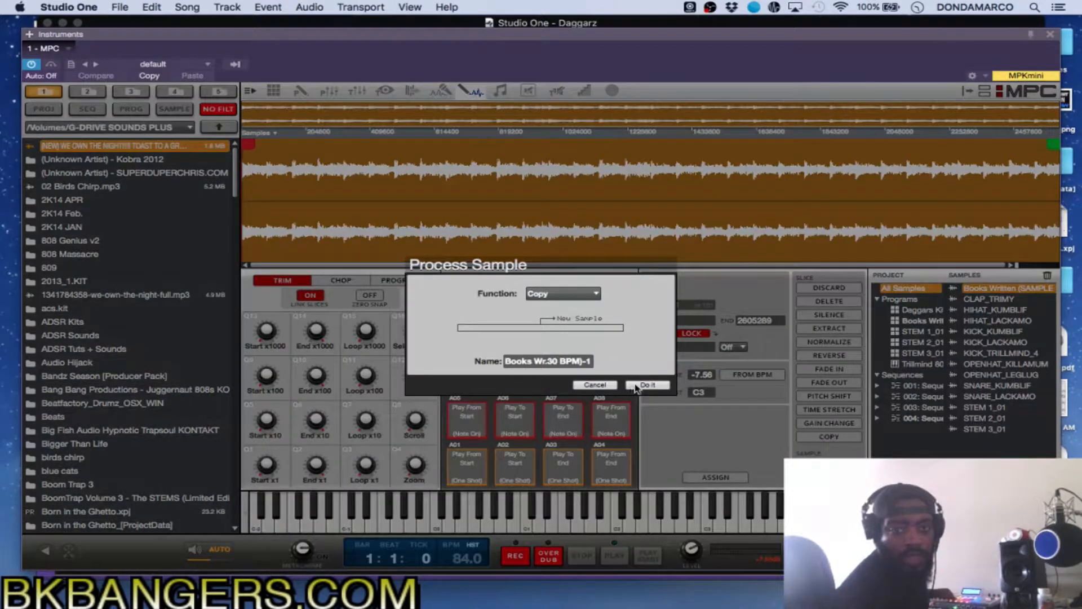
pyautogui.click(637, 385)
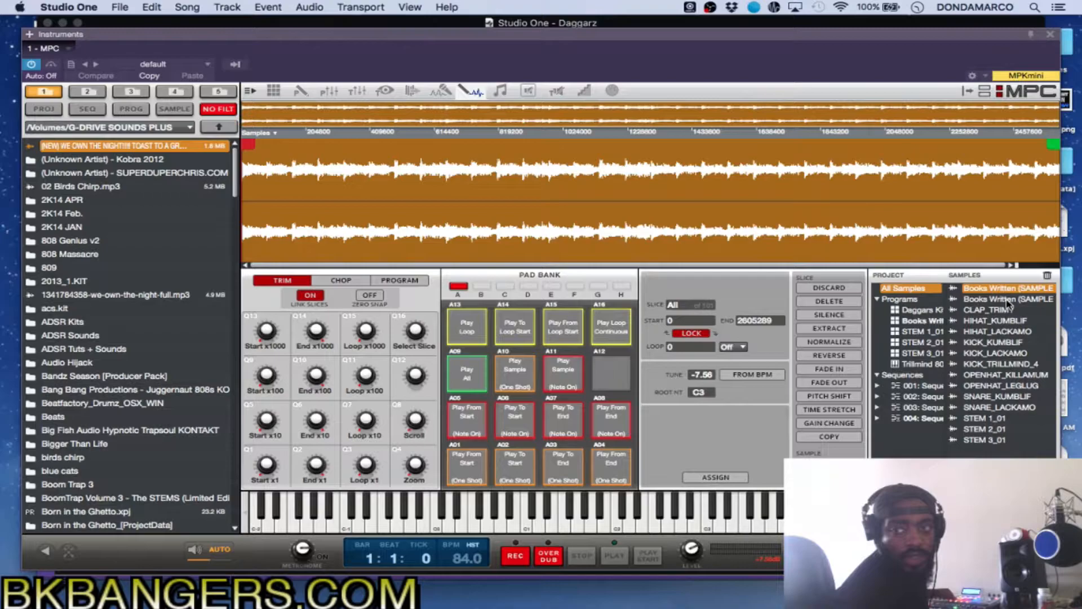
# Step: Compare the copied Books Written sample with the original and return to the main sequence view
pyautogui.click(1008, 300)
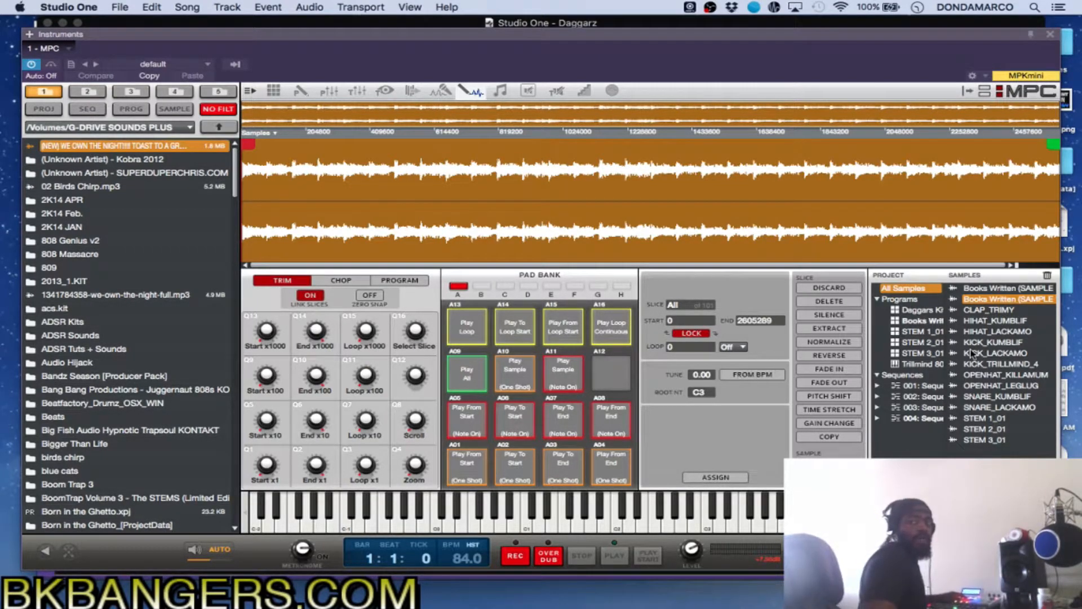
pyautogui.click(1000, 289)
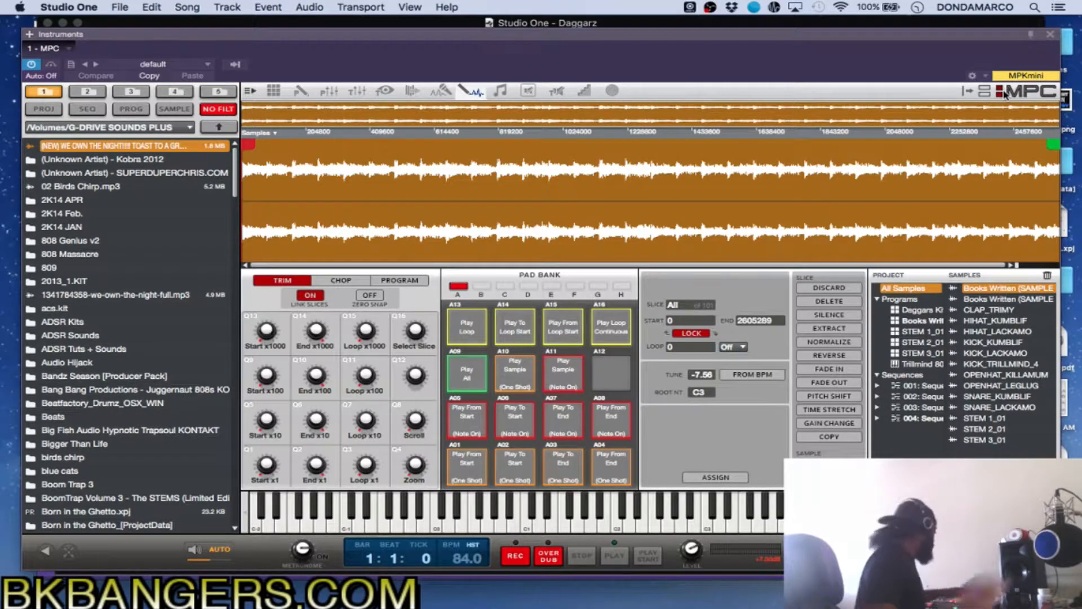
pyautogui.press('super+1')
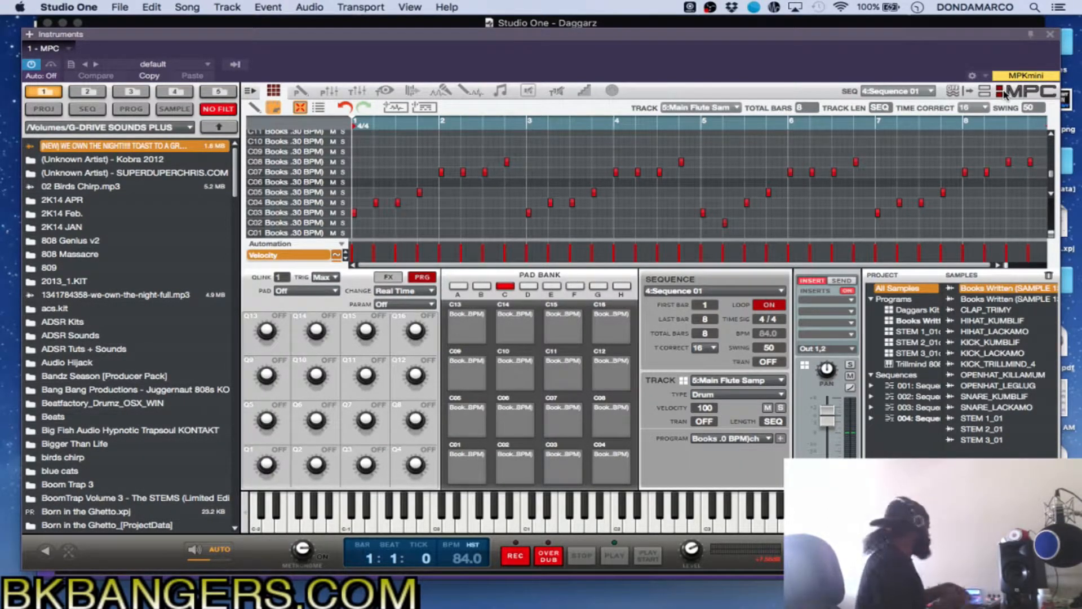
# Step: Display the Trillmind 808 4 G track in the MPC and move its window down to uncover the song's timeline
pyautogui.press('Down')
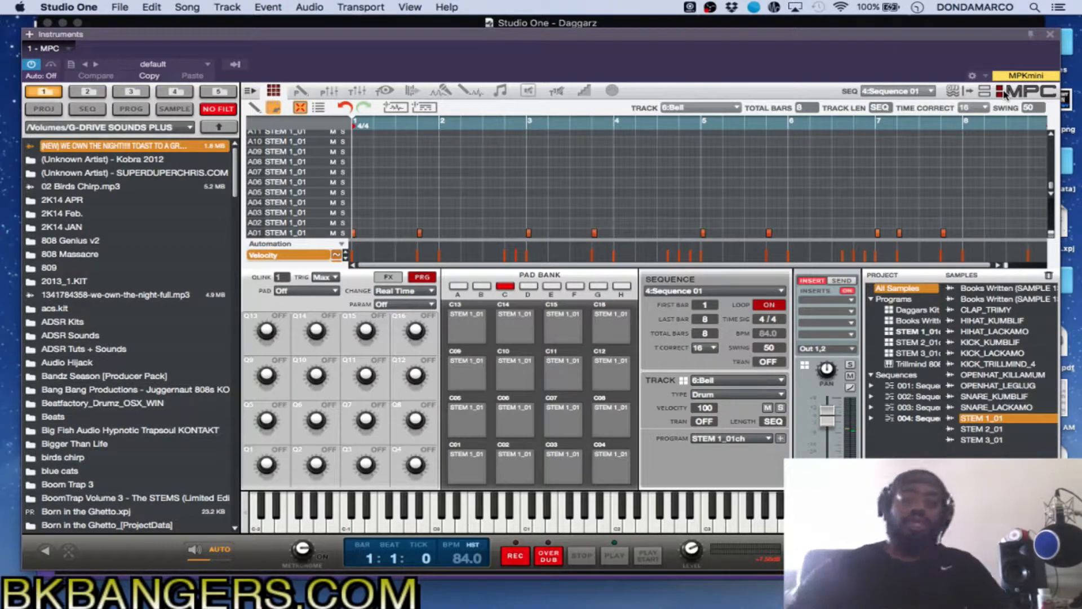
pyautogui.click(782, 381)
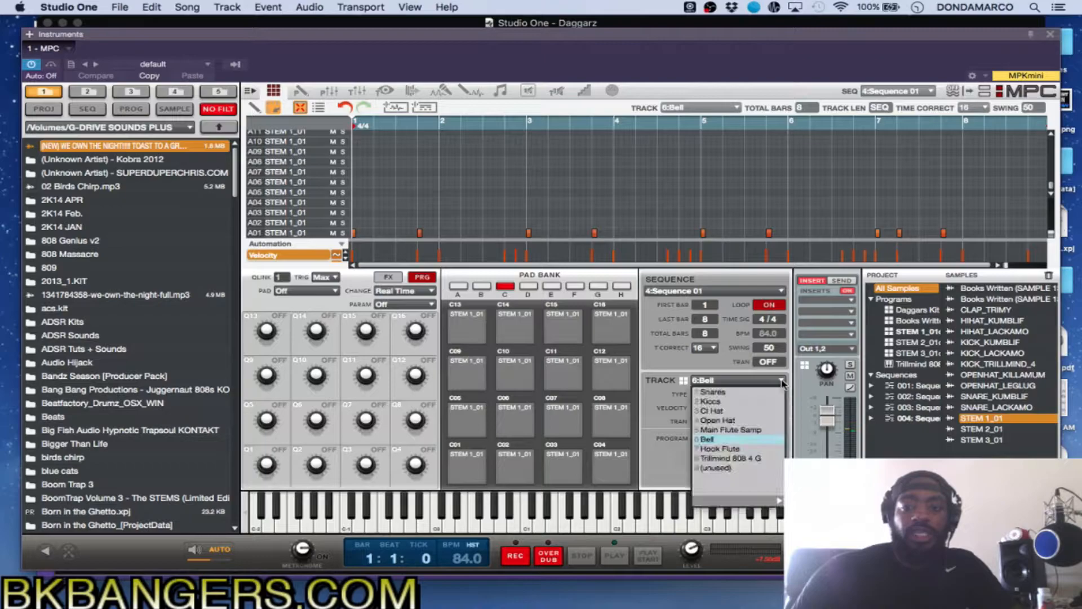
pyautogui.click(764, 460)
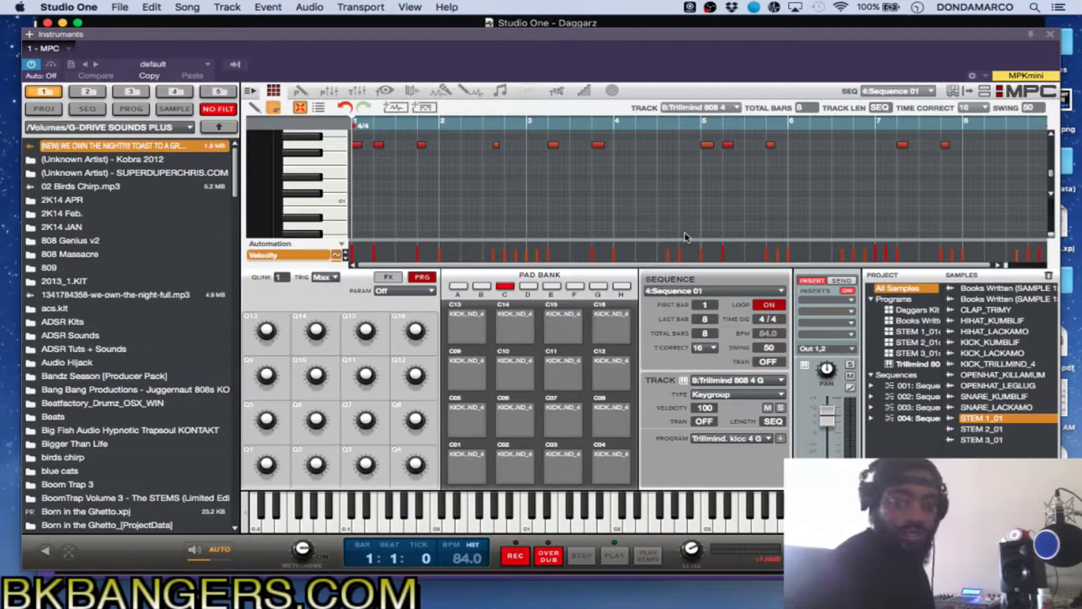
pyautogui.moveTo(611, 44); pyautogui.dragTo(619, 154)
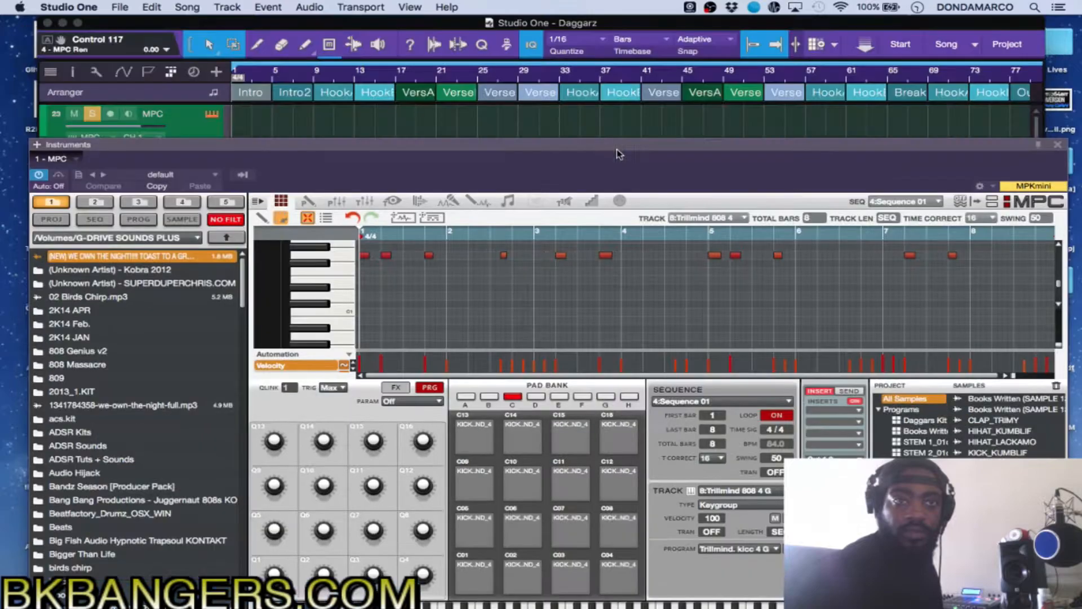
# Step: Disarm recording on the MPC track, deactivate the MPC instrument and close its window
pyautogui.click(200, 130)
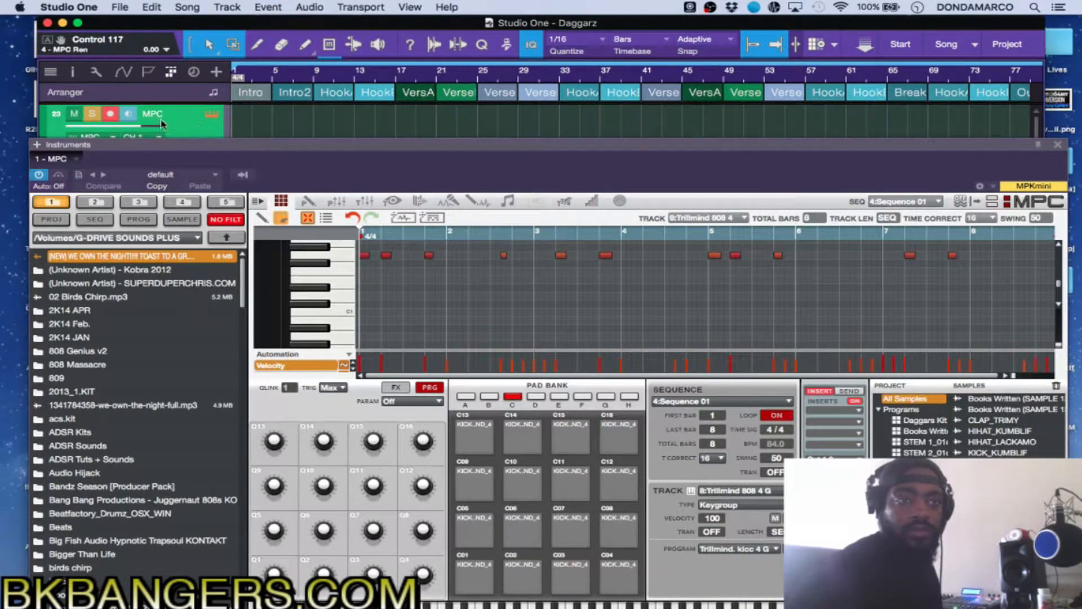
pyautogui.click(110, 114)
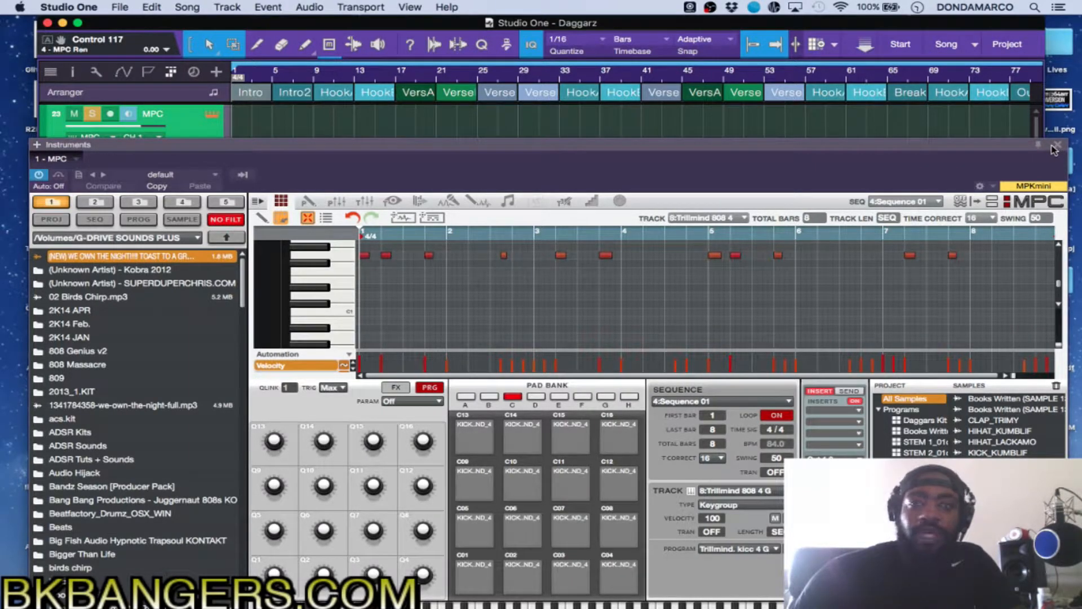
pyautogui.click(41, 177)
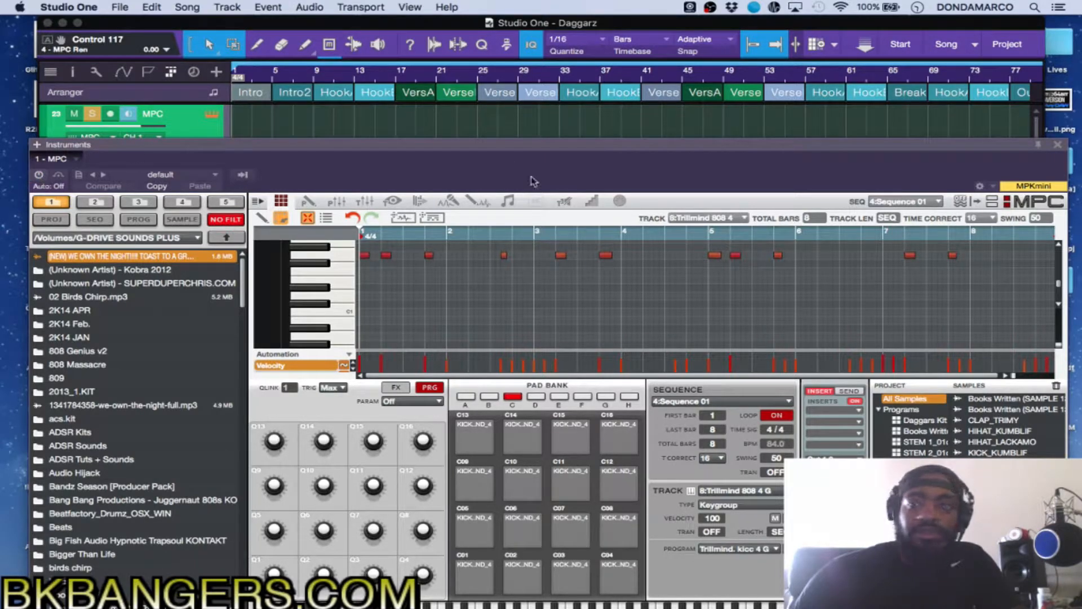
pyautogui.click(1058, 147)
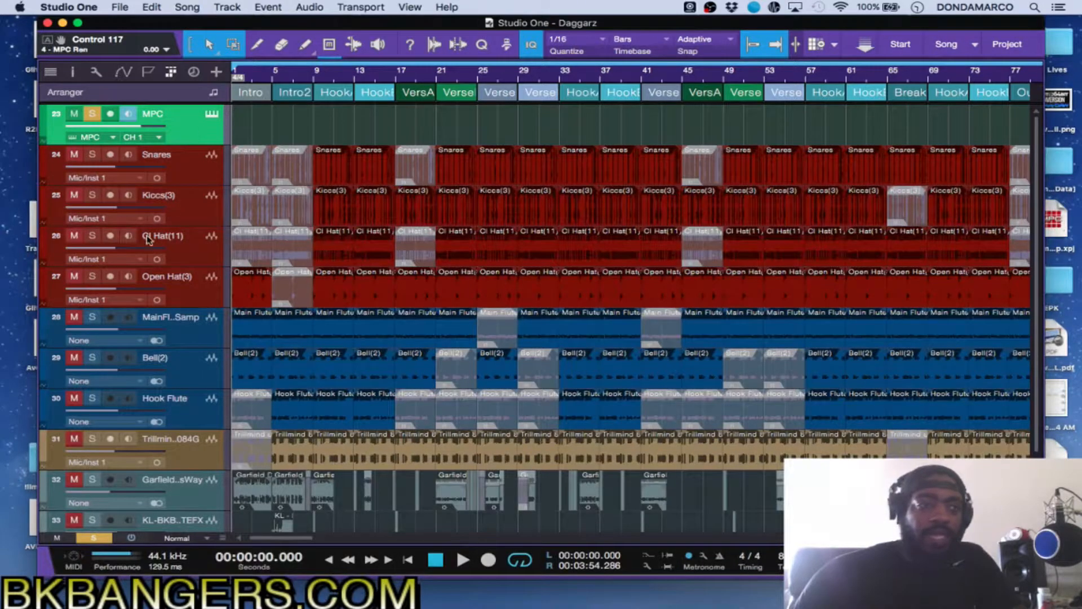
# Step: Turn off solo on the MPC track and disable the MPC instrument from the console's instrument list
pyautogui.click(94, 114)
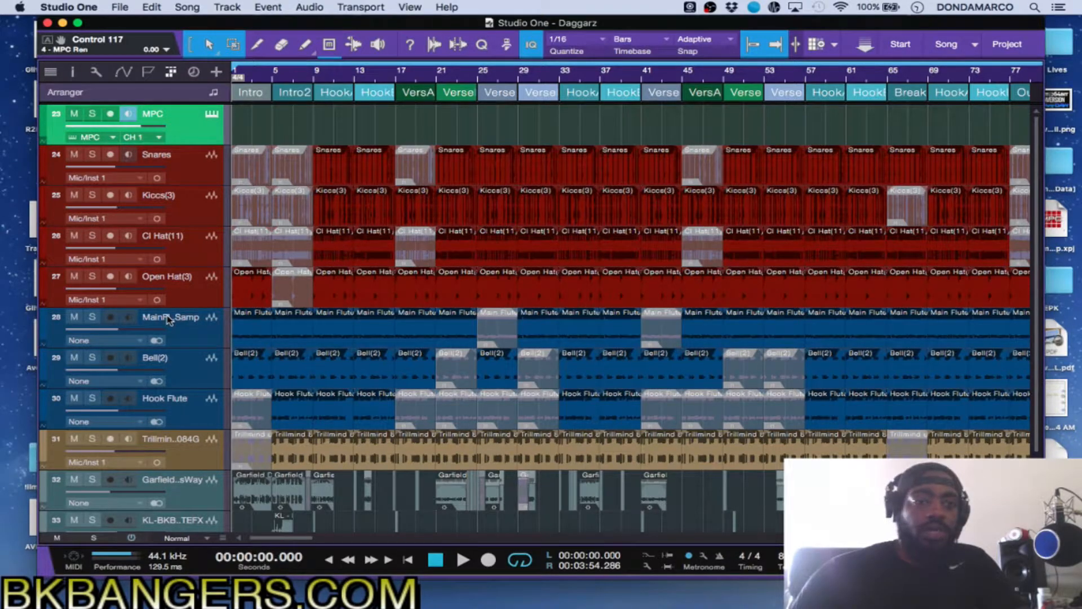
pyautogui.press('F3')
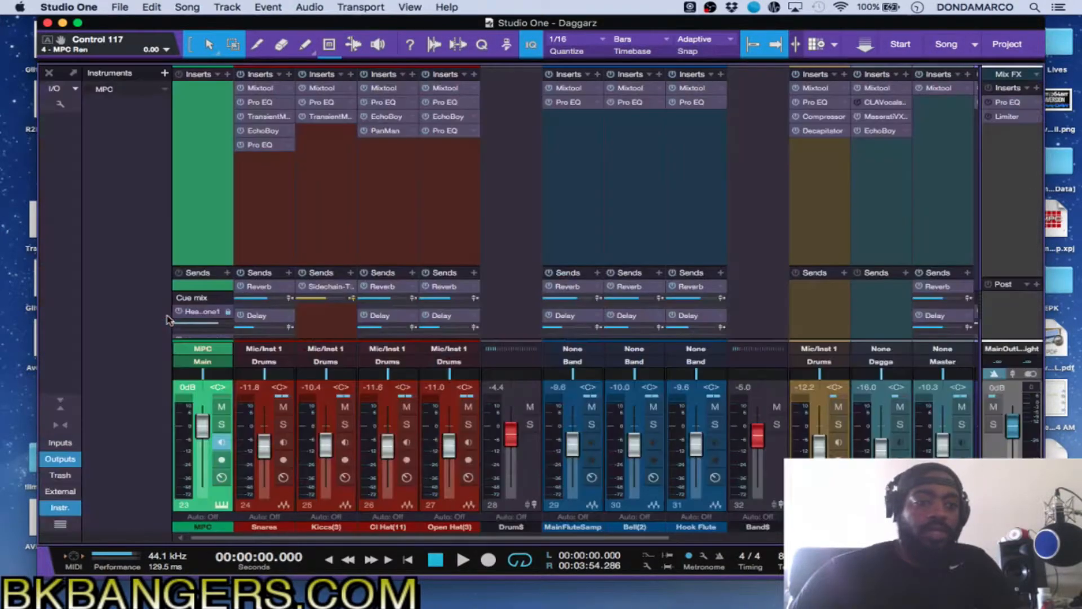
pyautogui.rightClick(165, 90)
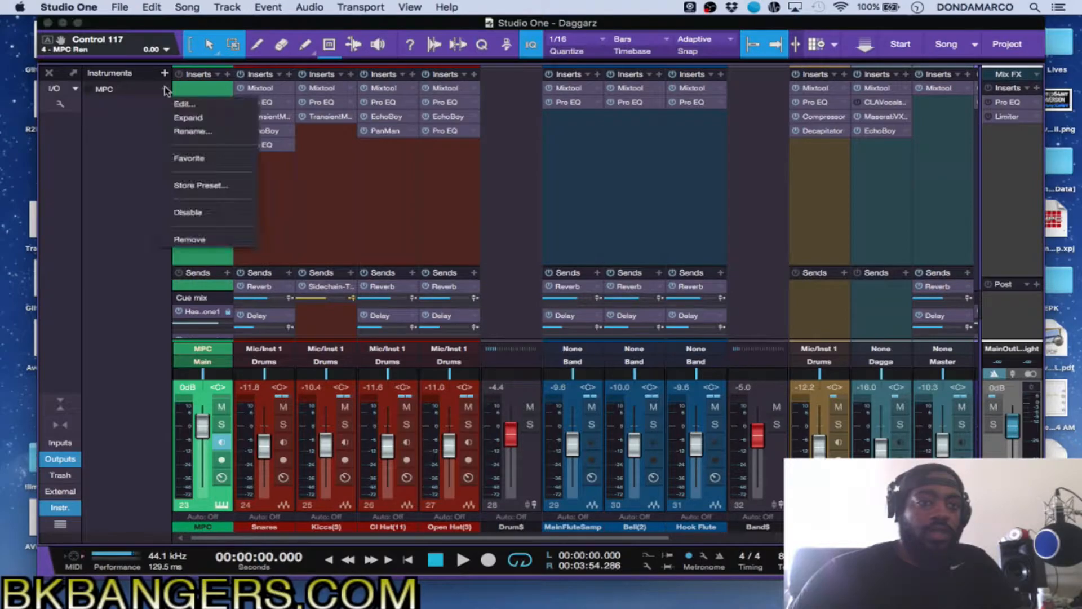
pyautogui.click(182, 224)
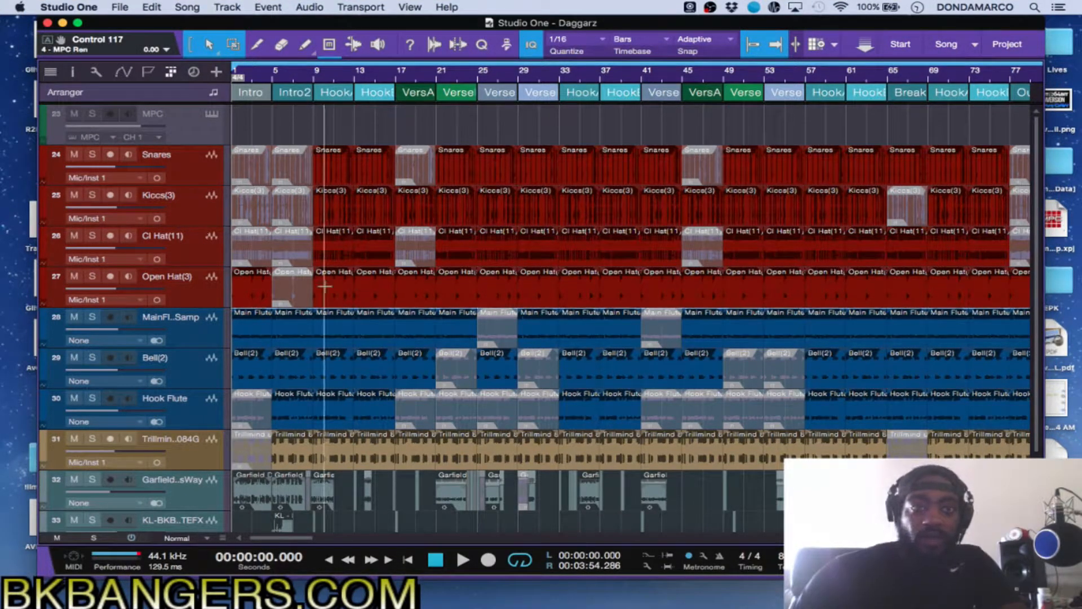
# Step: Look over the full arrangement to the end of the Outro and fit the whole song in the timeline
pyautogui.scroll(-3, 389, 374)
pyautogui.scroll(3, 389, 374)
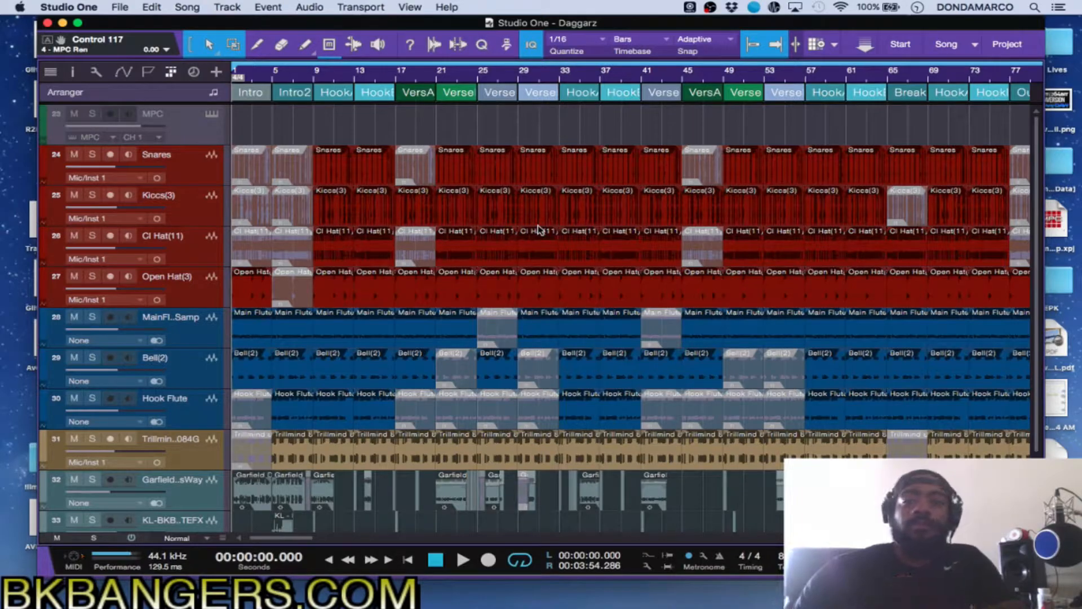
pyautogui.hscroll(10, 629, 245)
pyautogui.hscroll(4, 630, 246)
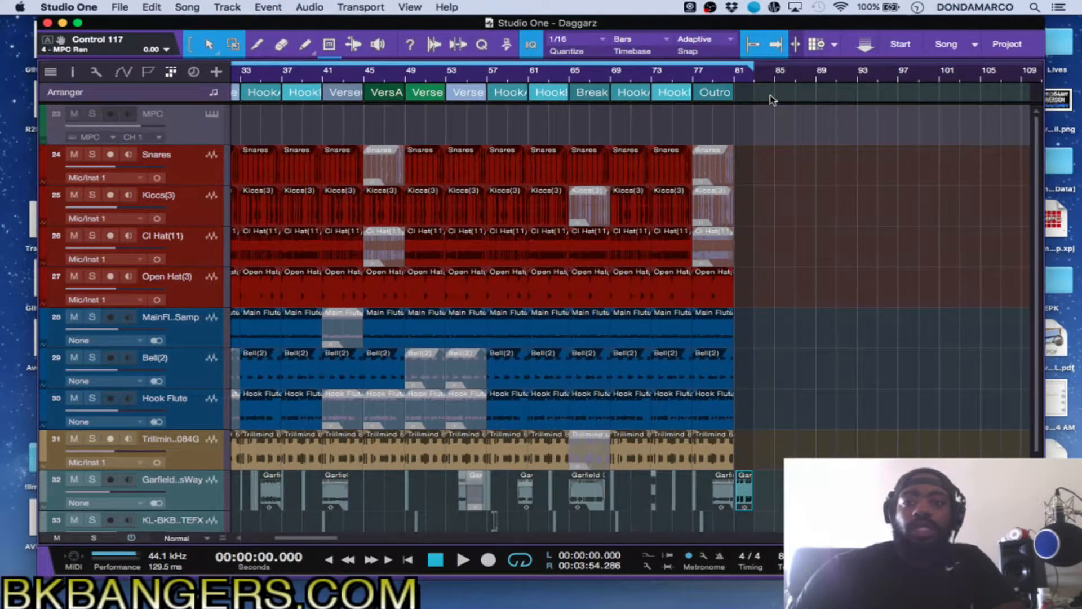
pyautogui.scroll(5, 773, 100)
pyautogui.scroll(-5, 772, 100)
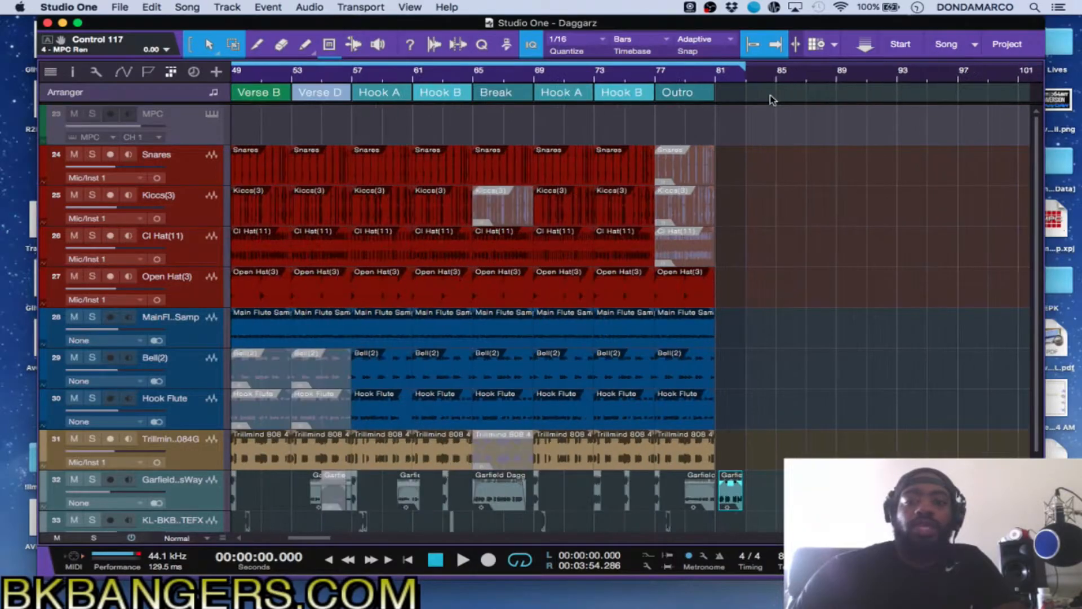
pyautogui.hscroll(-5, 773, 100)
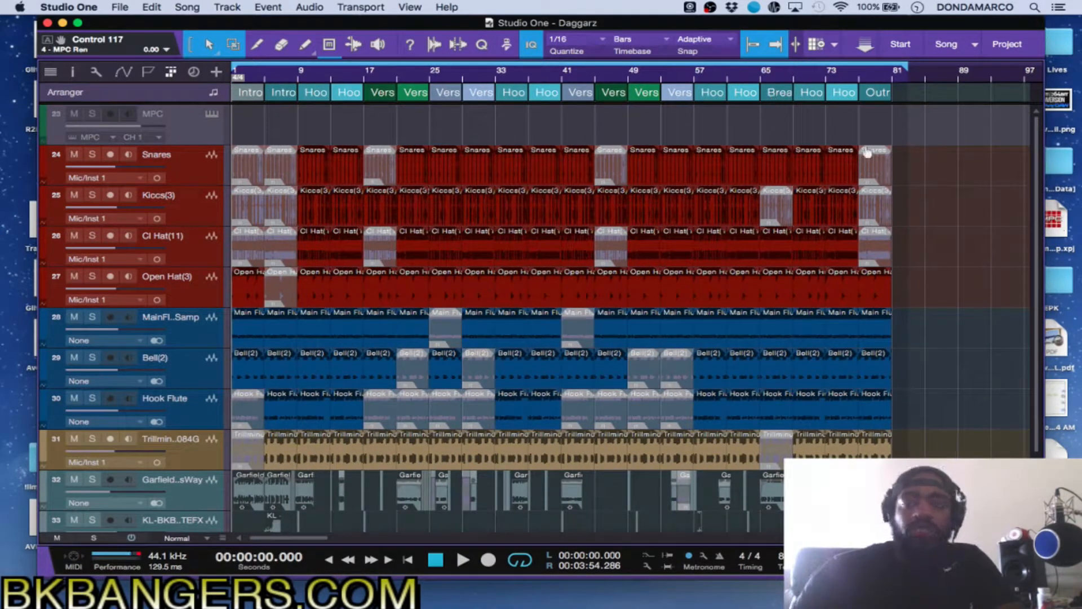
# Step: Place the playhead at the end of the Outro at 00:03:48.571 and save the song
pyautogui.click(902, 71)
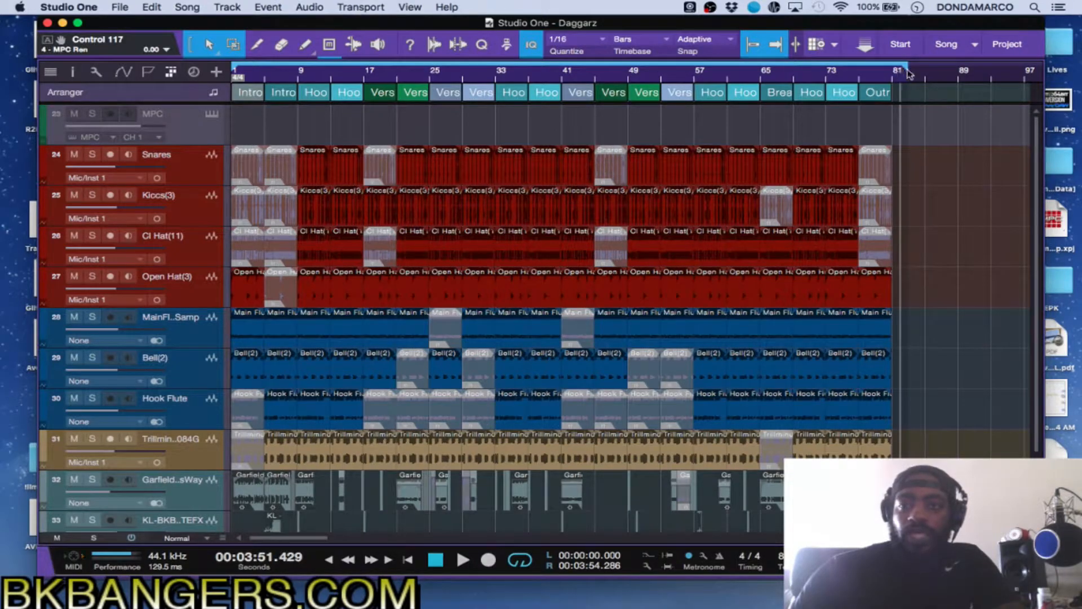
pyautogui.click(908, 72)
pyautogui.click(889, 74)
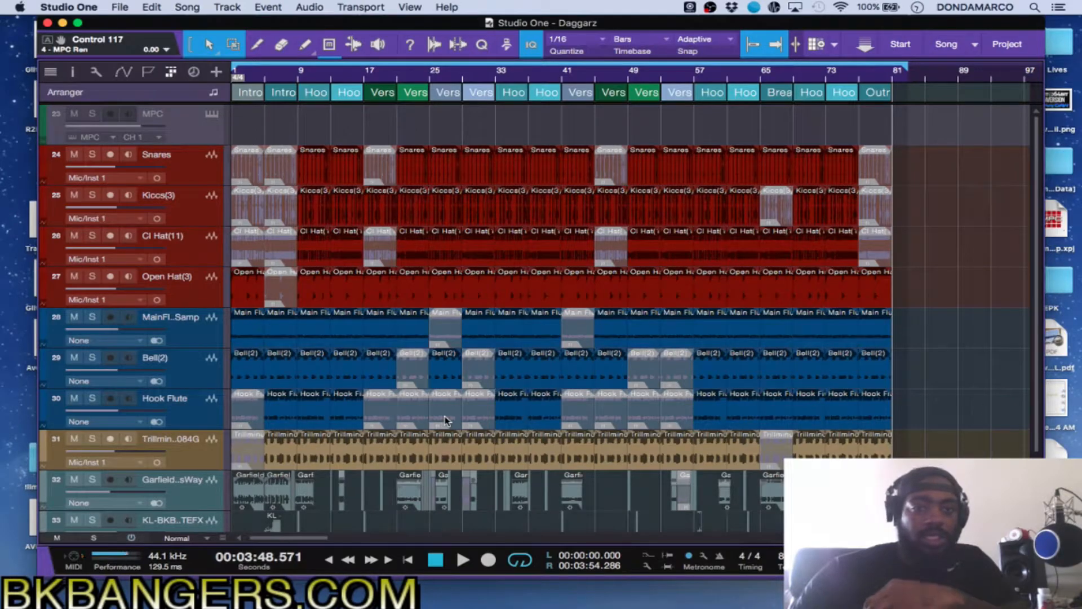
pyautogui.press('super+s')
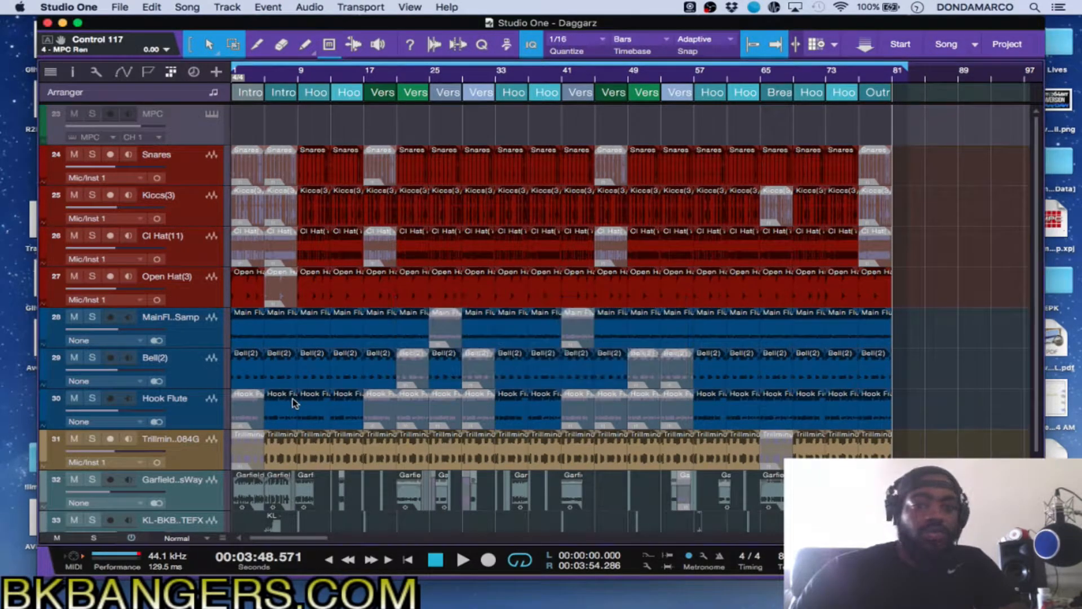
# Step: Mute the Garfield..sWay track and play the song from the start
pyautogui.press('space')
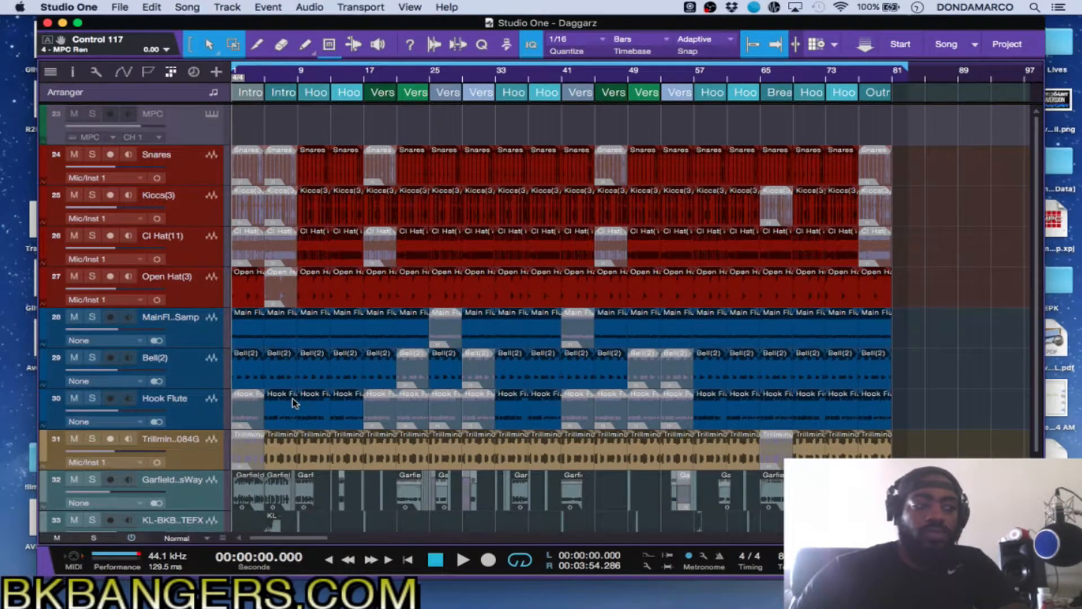
pyautogui.press('space')
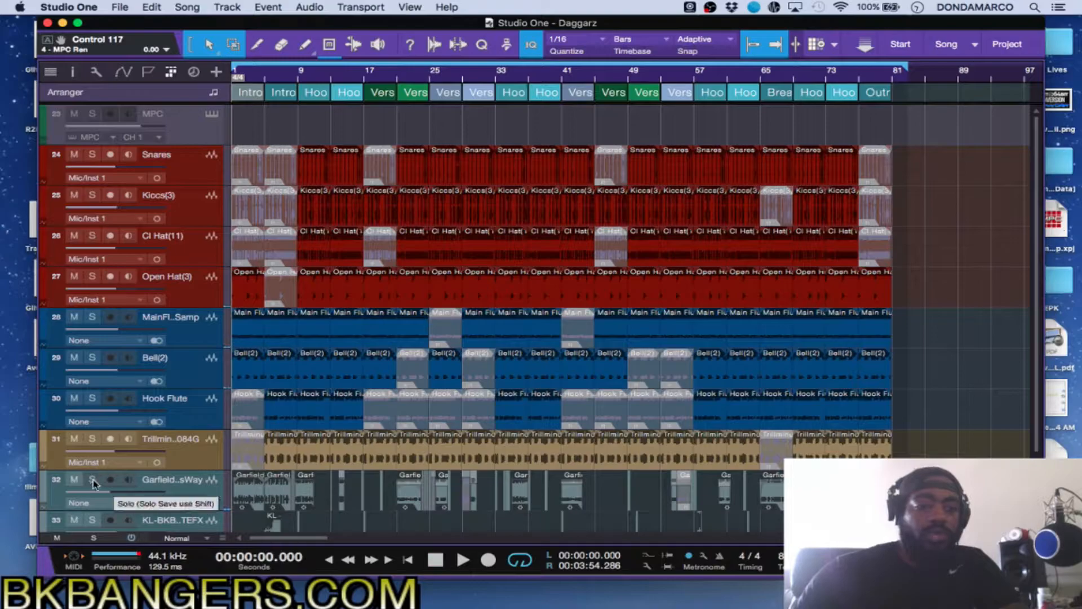
pyautogui.click(74, 479)
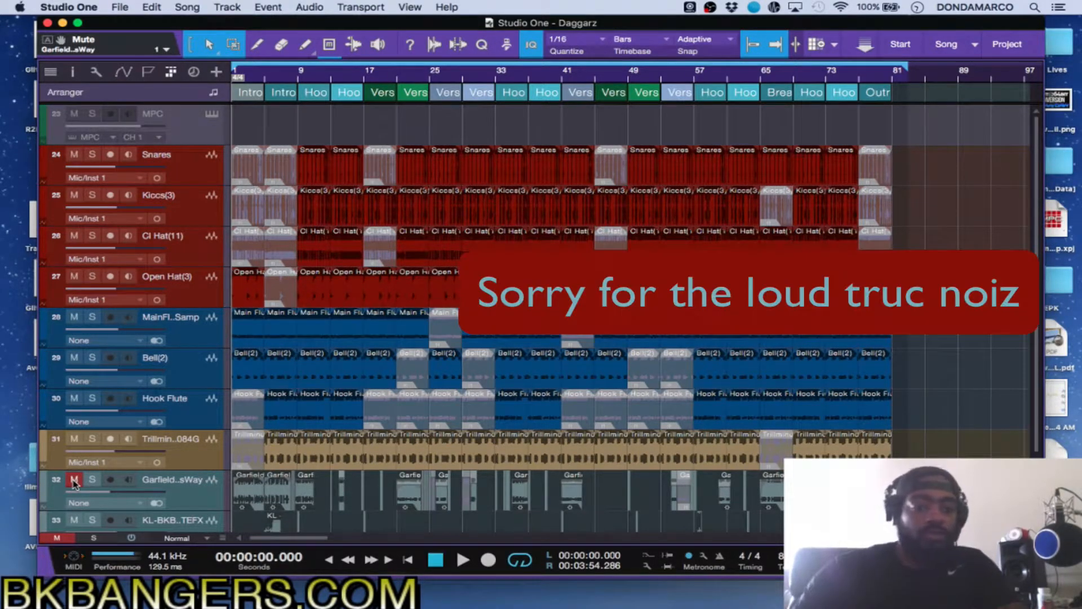
pyautogui.press('space')
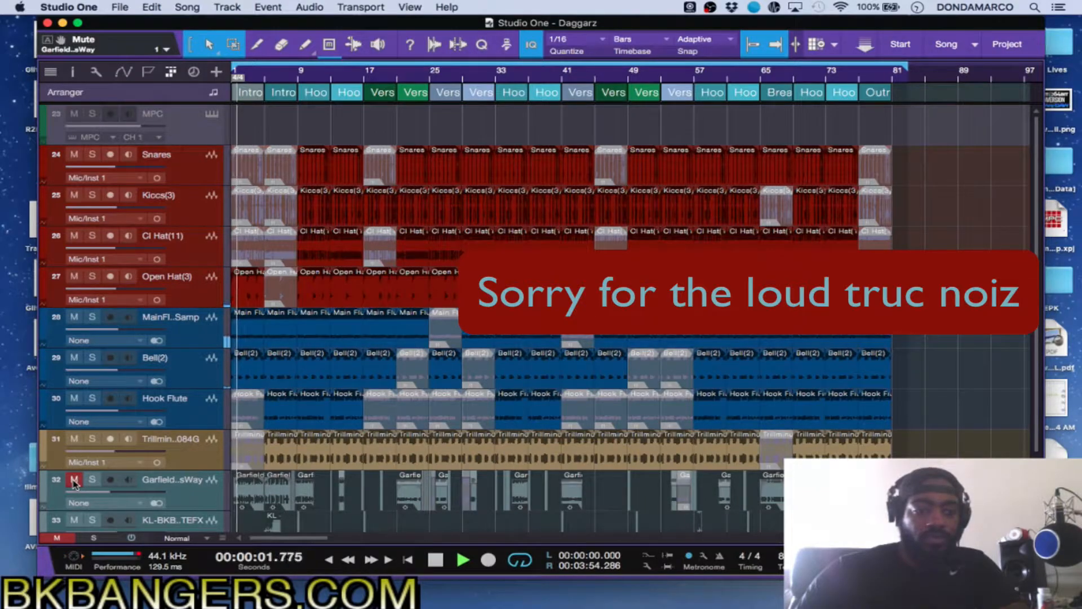
# Step: Check the CPU load in the Performance Monitor during playback, then close the monitor
pyautogui.click(141, 558)
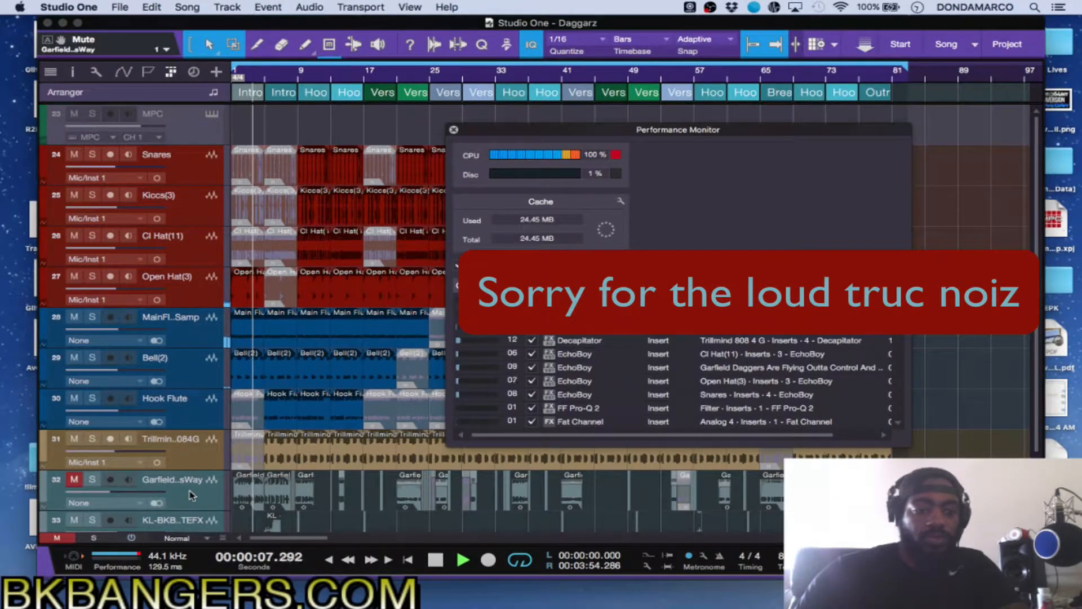
pyautogui.rightClick(189, 488)
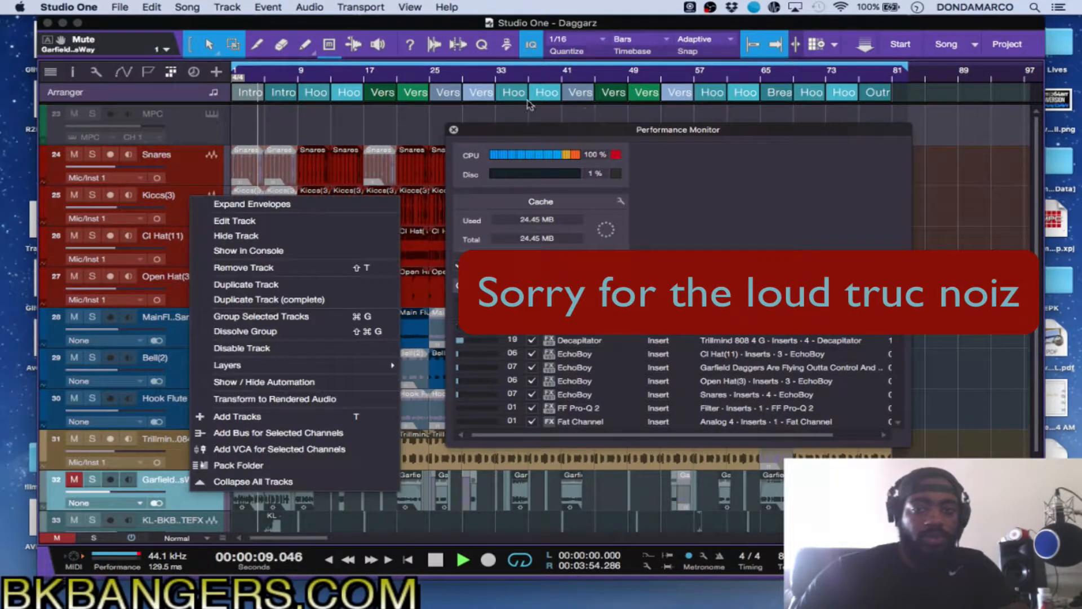
pyautogui.click(454, 130)
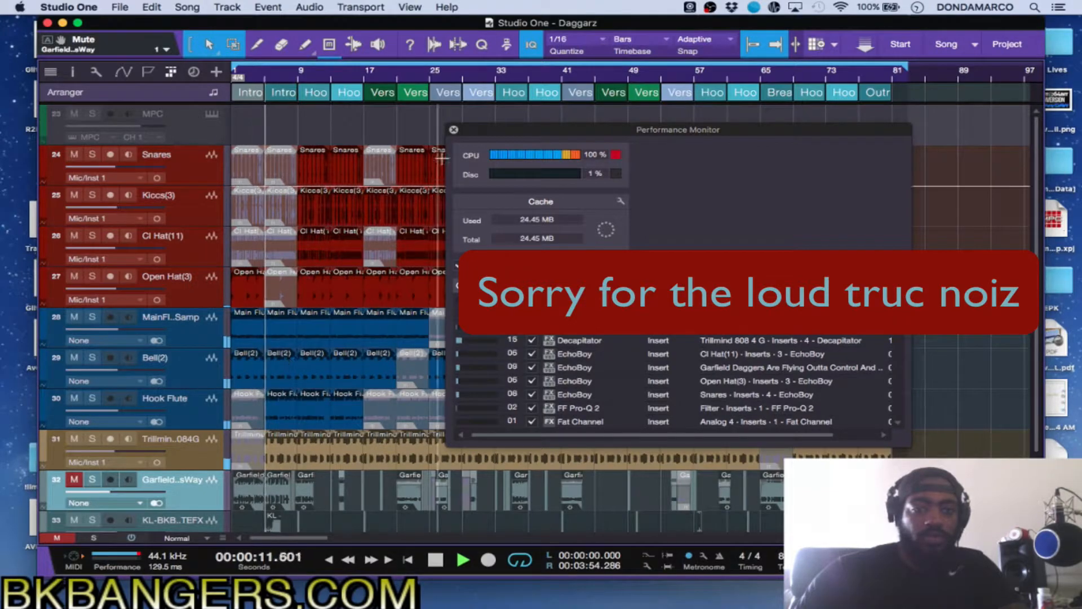
pyautogui.click(454, 130)
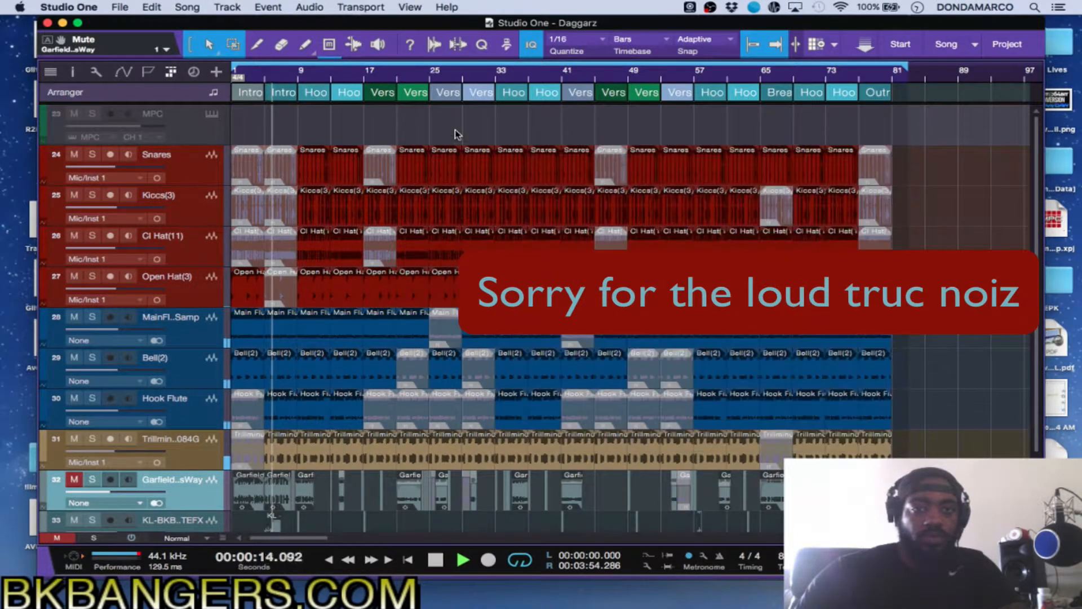
# Step: Stop playback, bypass all inserts on the muted Garfield..sWay track in the inspector, and play the song again
pyautogui.rightClick(207, 501)
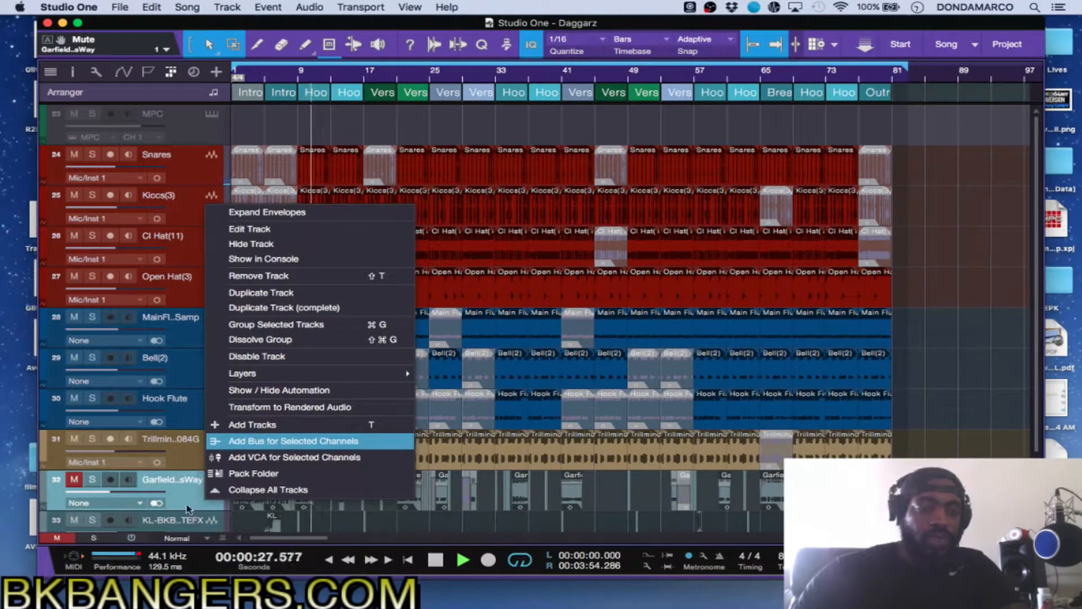
pyautogui.click(149, 439)
pyautogui.press('space')
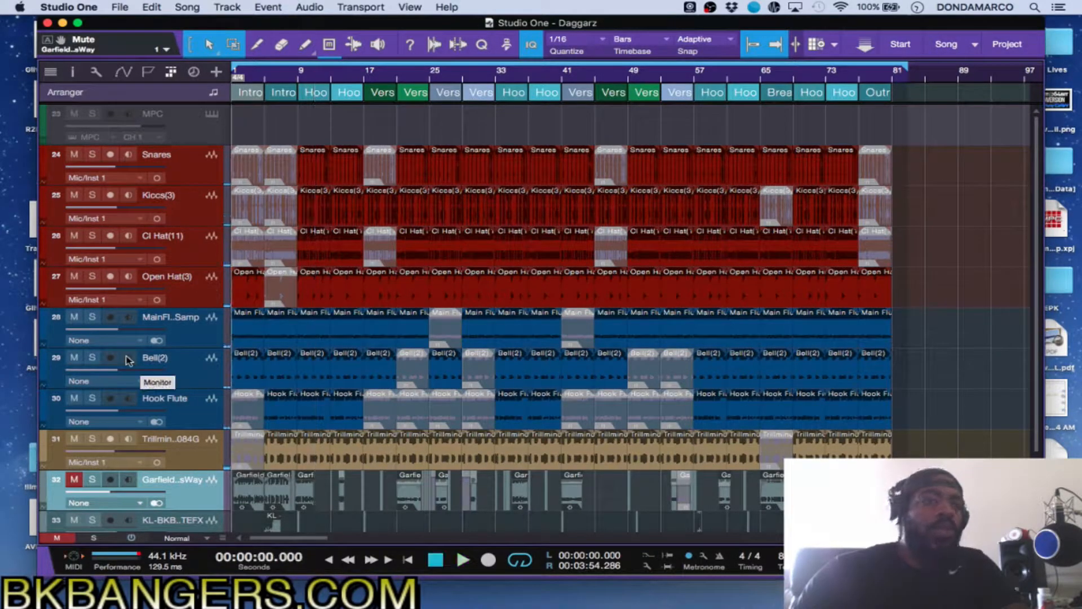
pyautogui.click(73, 72)
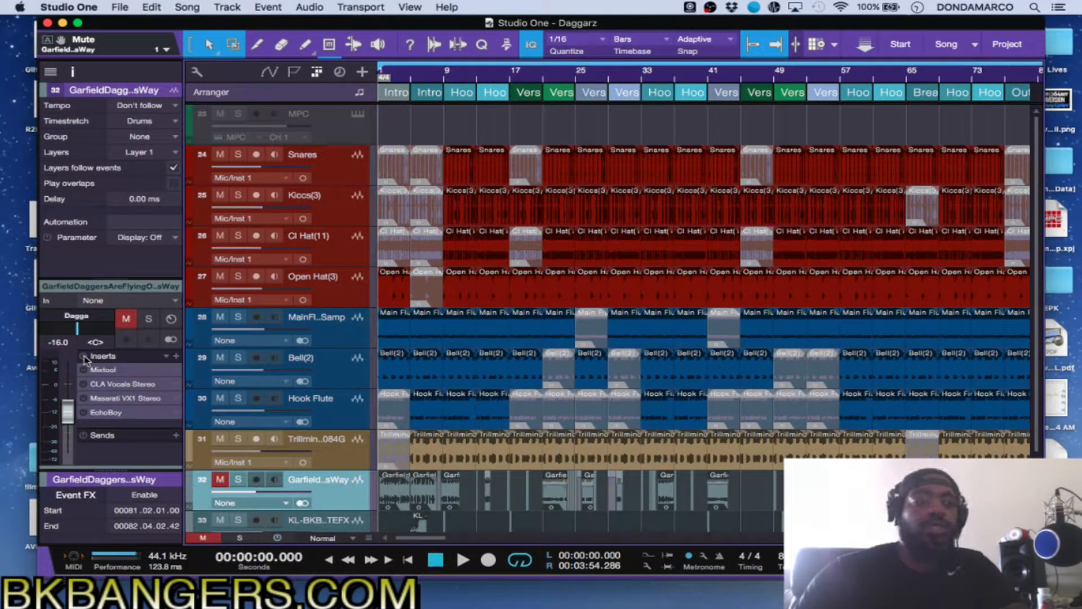
pyautogui.press('space')
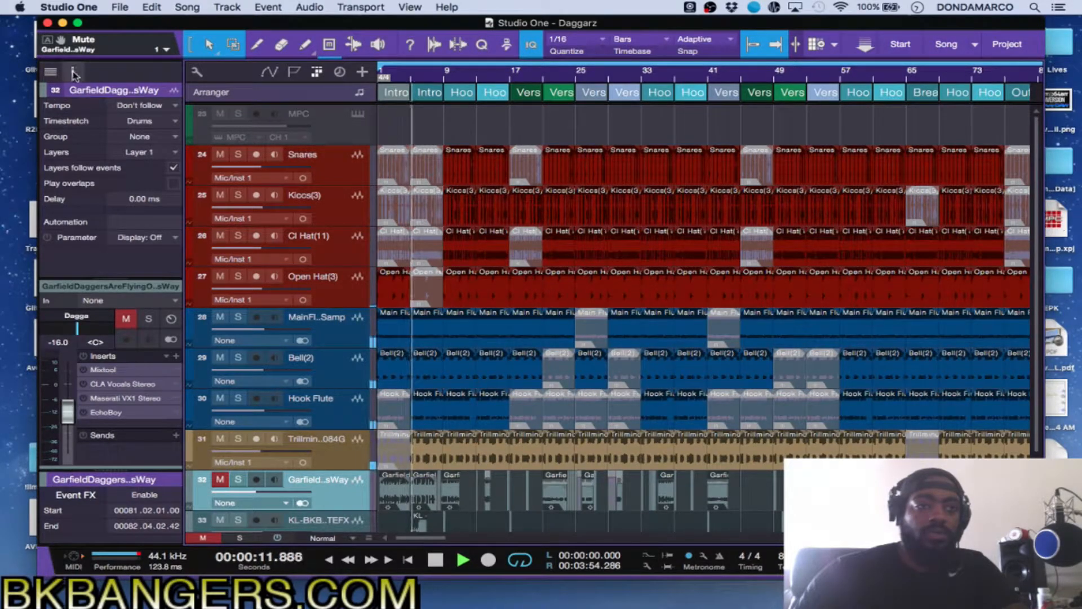
pyautogui.click(74, 72)
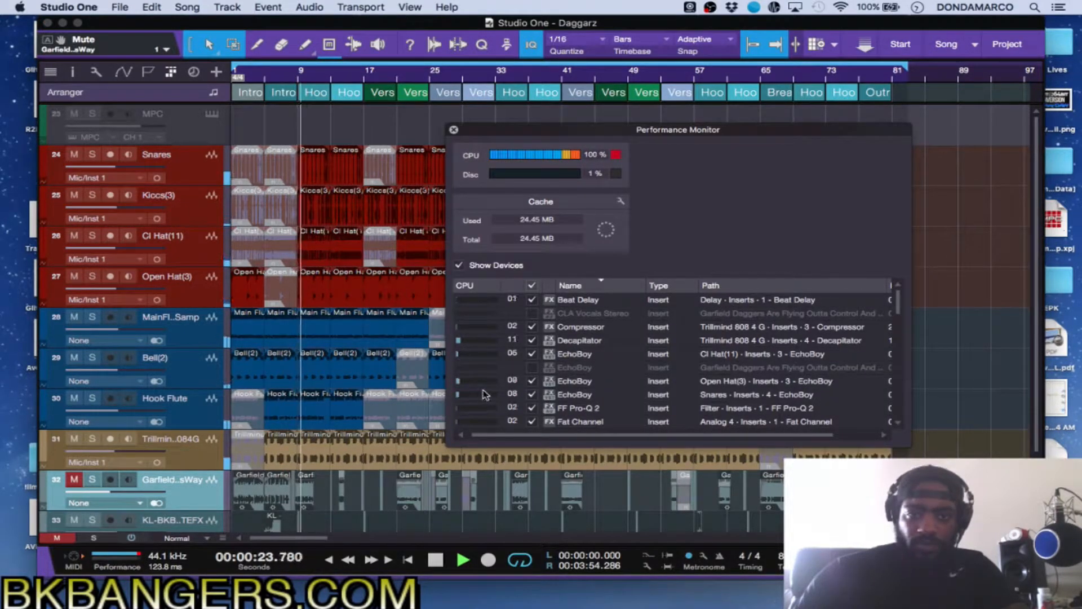
# Step: Examine the CPU load of every listed device in the Performance Monitor, then close it and stop playback
pyautogui.scroll(-5, 484, 395)
pyautogui.scroll(-10, 483, 395)
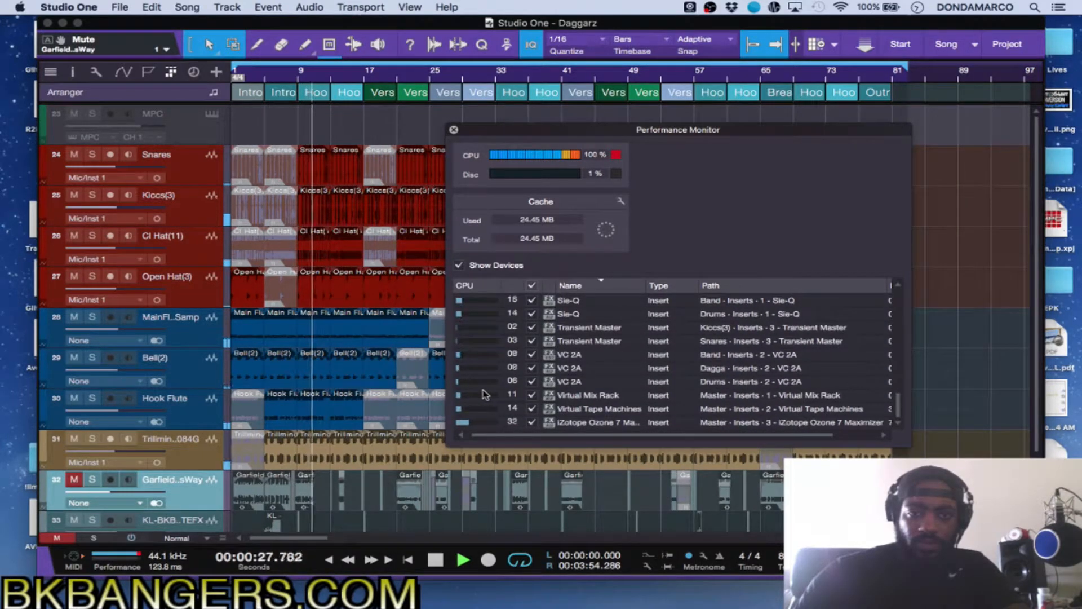
pyautogui.scroll(5, 484, 395)
pyautogui.scroll(6, 483, 394)
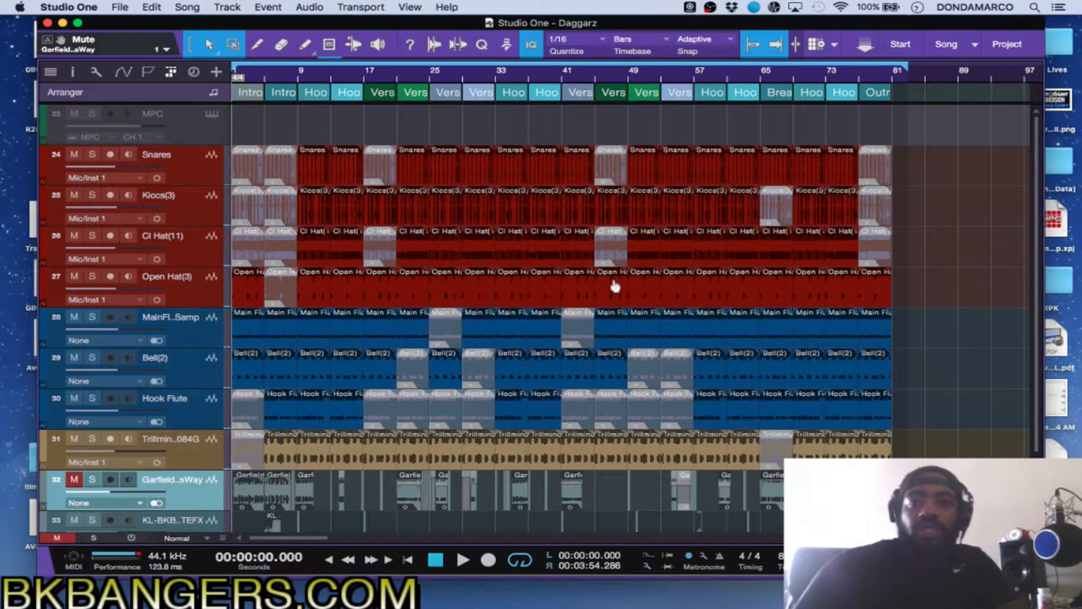
# Step: Bypass the Virtual Mix Rack, Virtual Tape Machines, iZotope Ozone and L2 Stereo inserts on the Master bus, and play the song
pyautogui.press('F3')
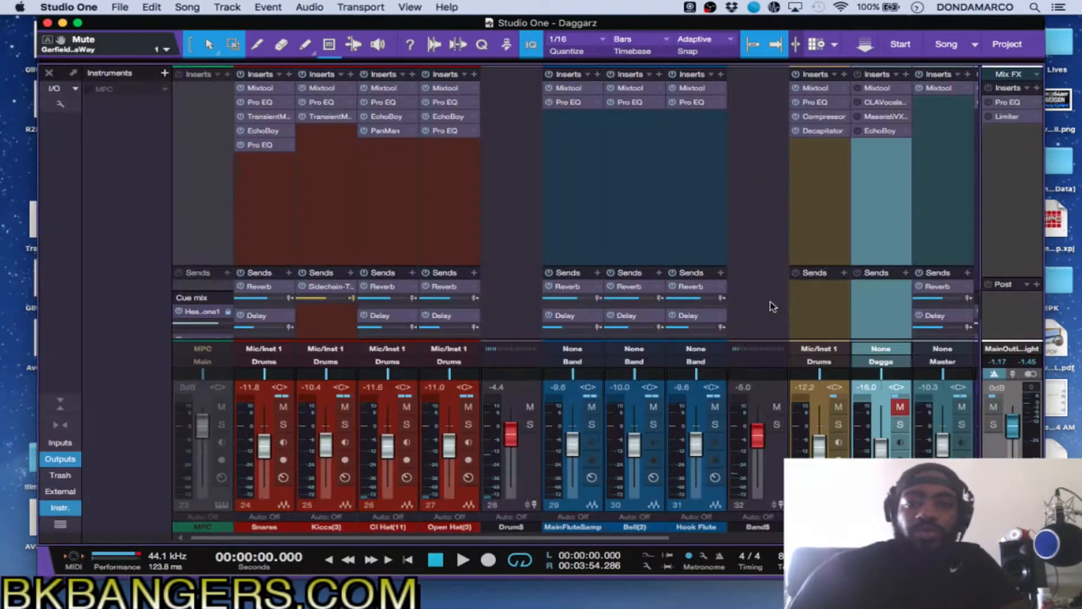
pyautogui.hscroll(5, 801, 202)
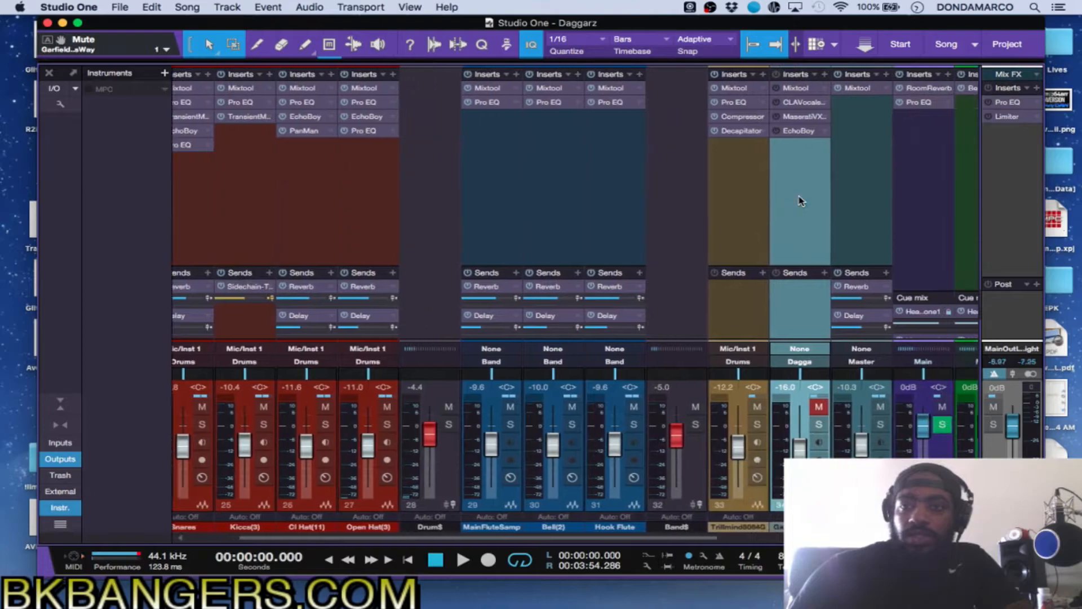
pyautogui.hscroll(6, 800, 200)
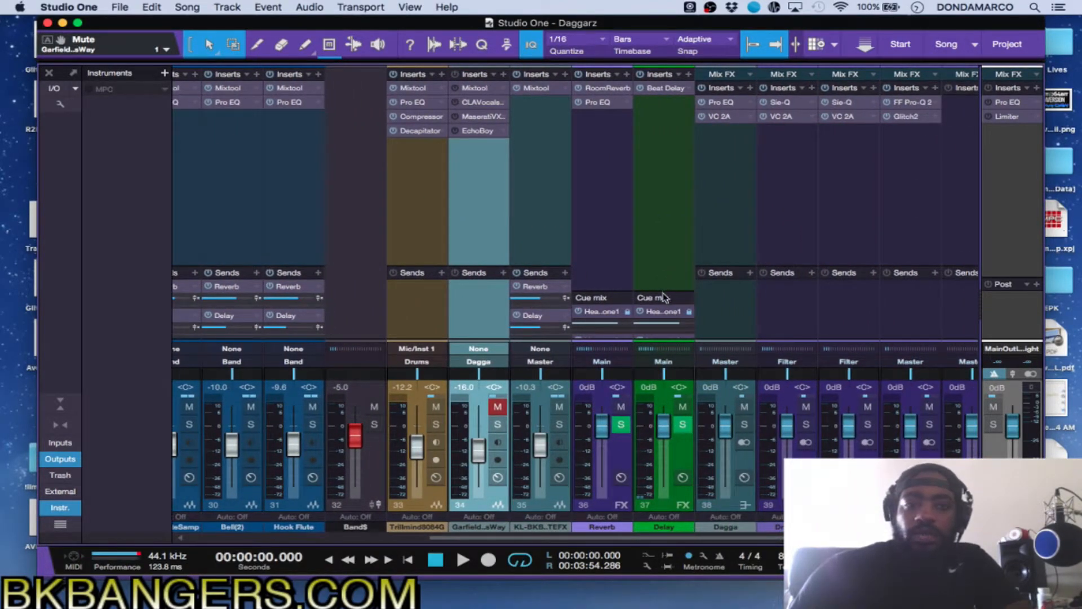
pyautogui.hscroll(2, 838, 181)
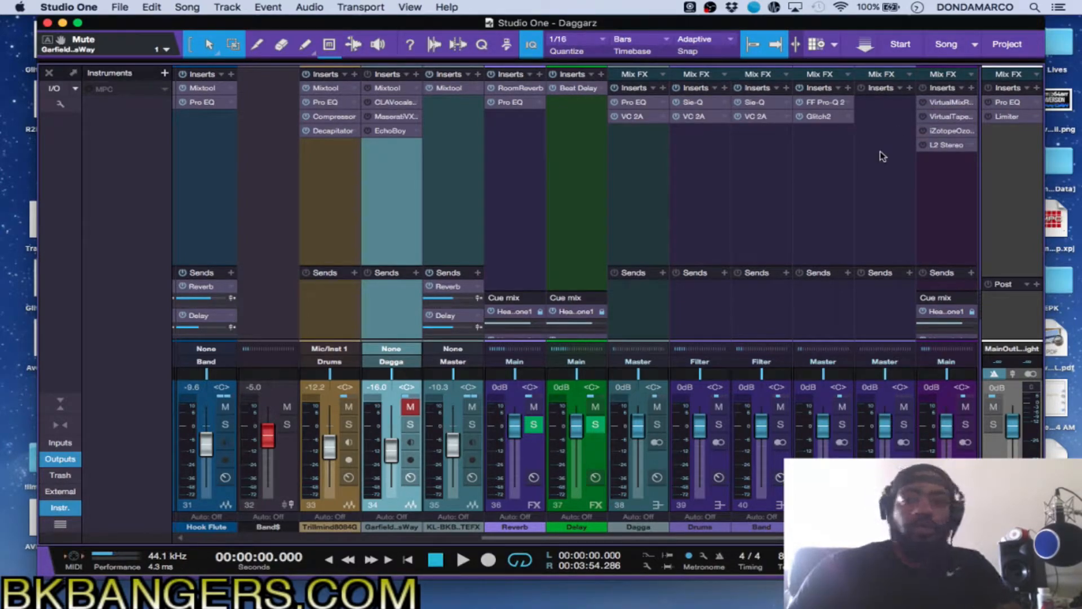
pyautogui.press('space')
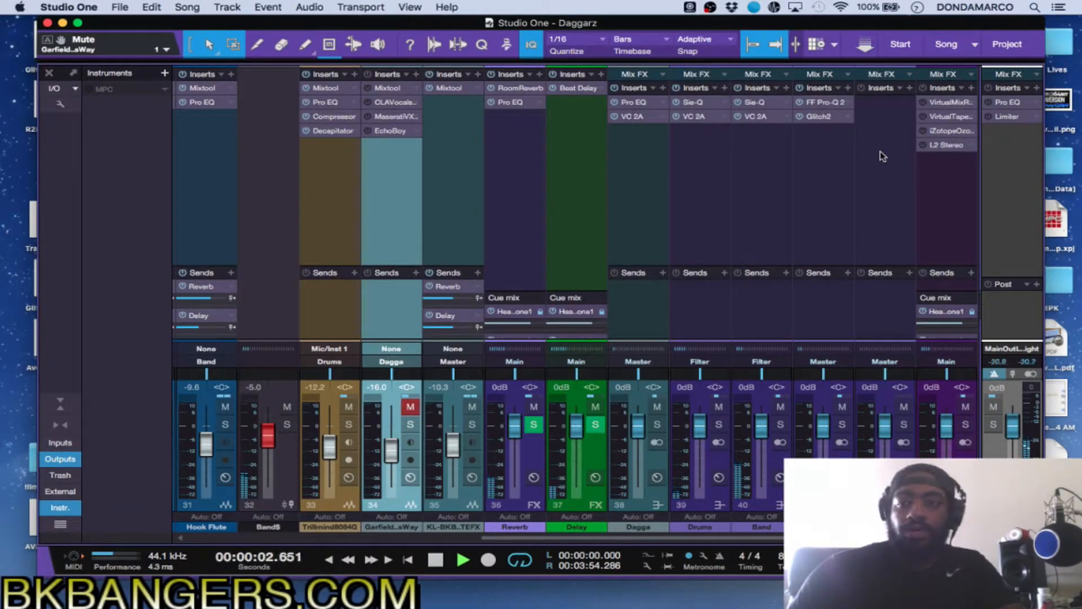
# Step: Hide the mixer, stop playback at the song start, and show the arrangement from the Intro section in a closer view
pyautogui.press('F3')
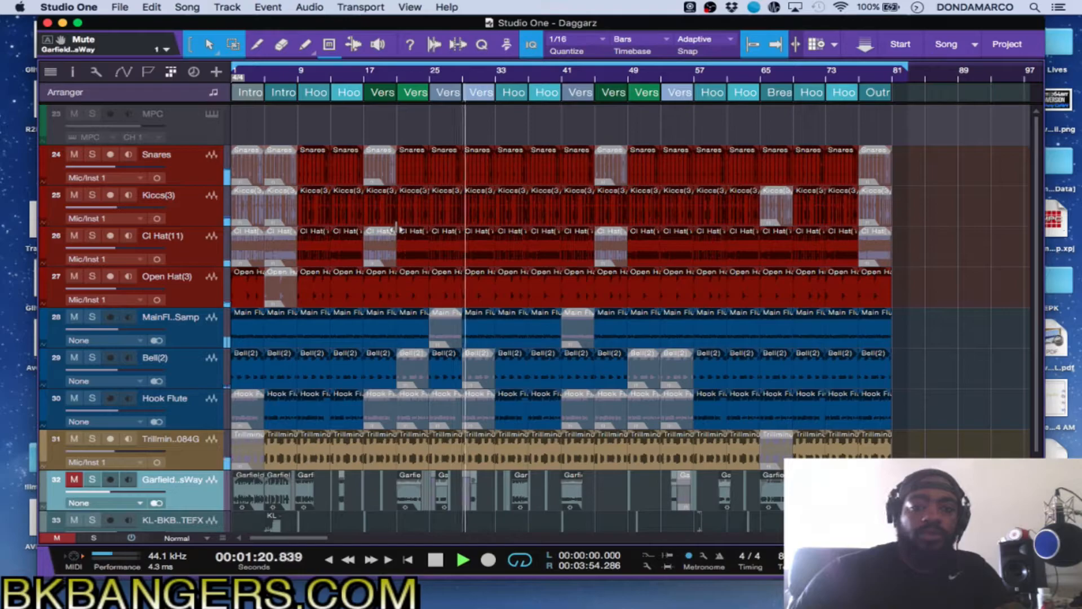
pyautogui.press('space')
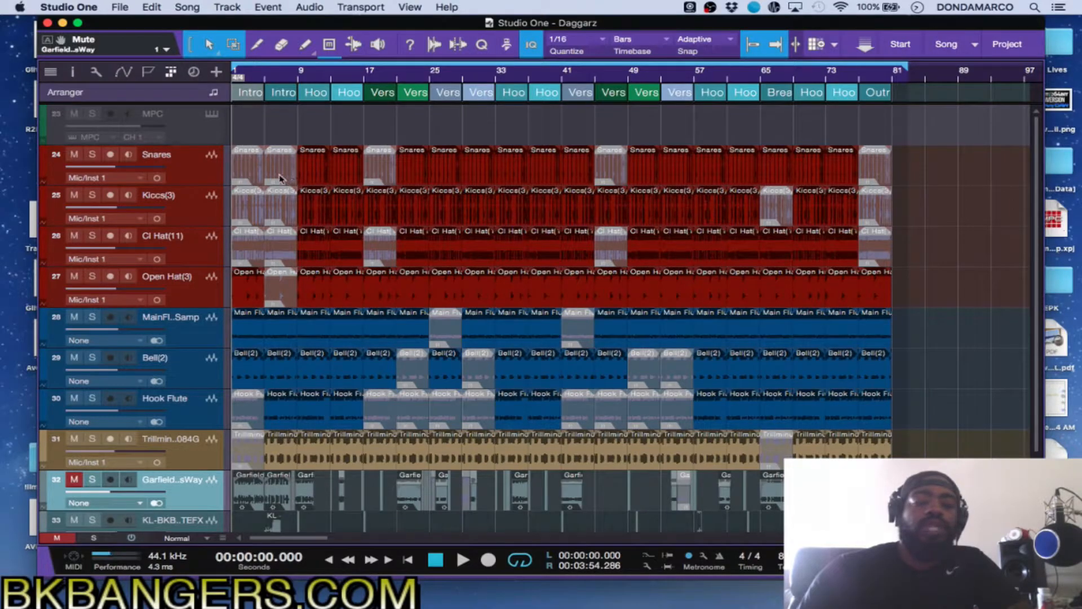
pyautogui.scroll(5, 285, 181)
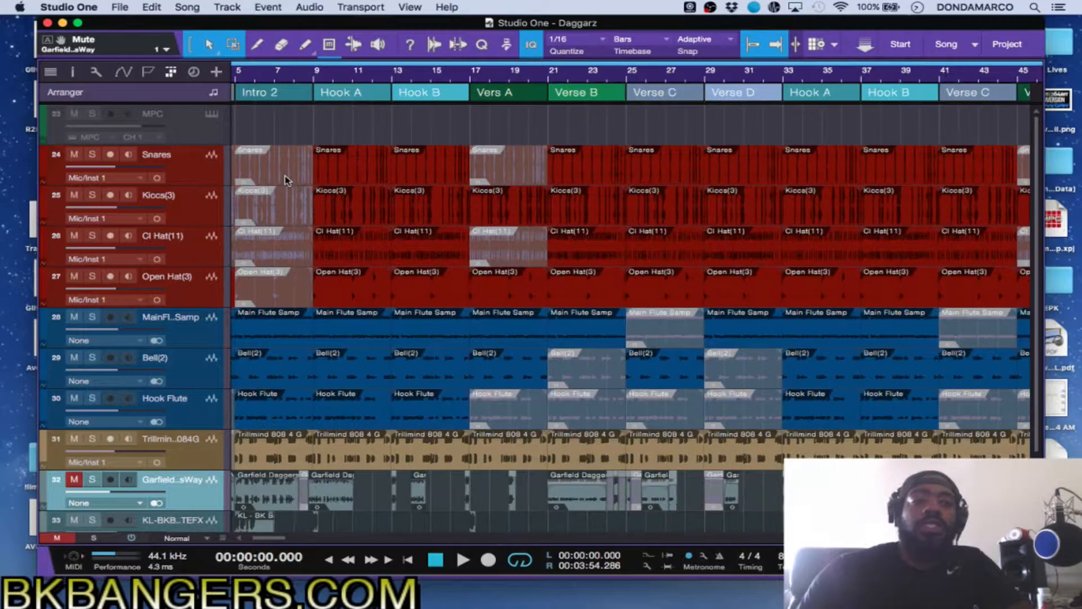
pyautogui.hscroll(-3, 285, 181)
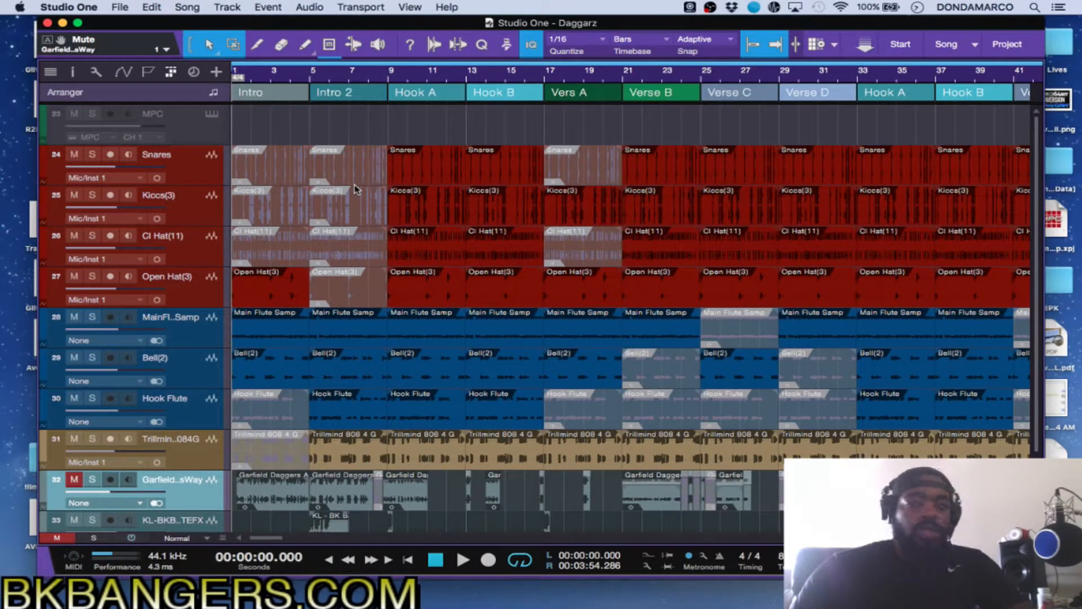
# Step: Show the mixer and examine the EchoBoy insert on the Snares channel, then close its window
pyautogui.press('F3')
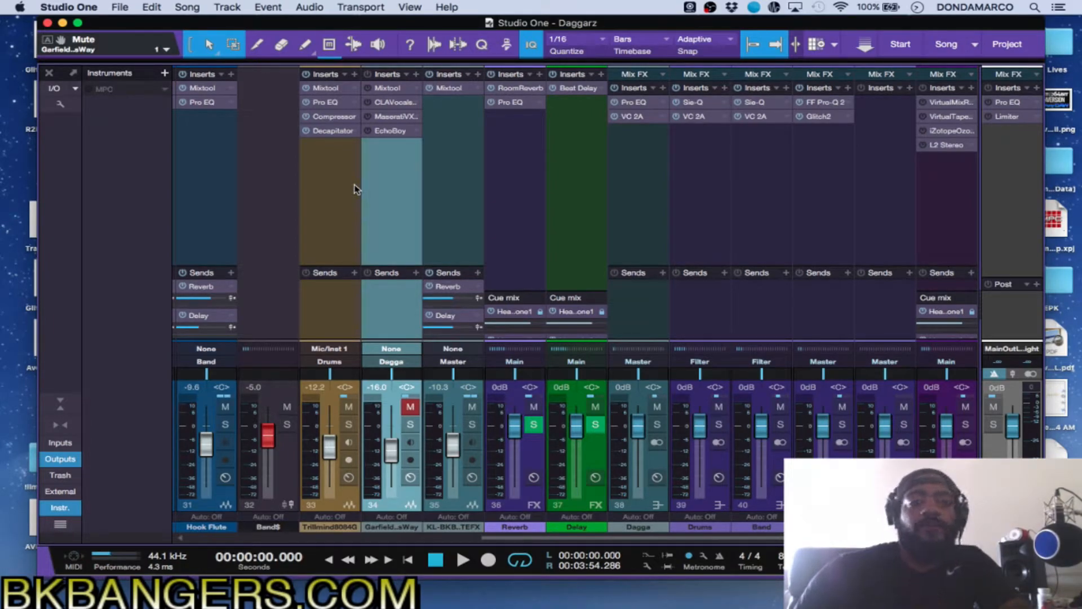
pyautogui.hscroll(-1, 432, 198)
pyautogui.hscroll(-4, 432, 198)
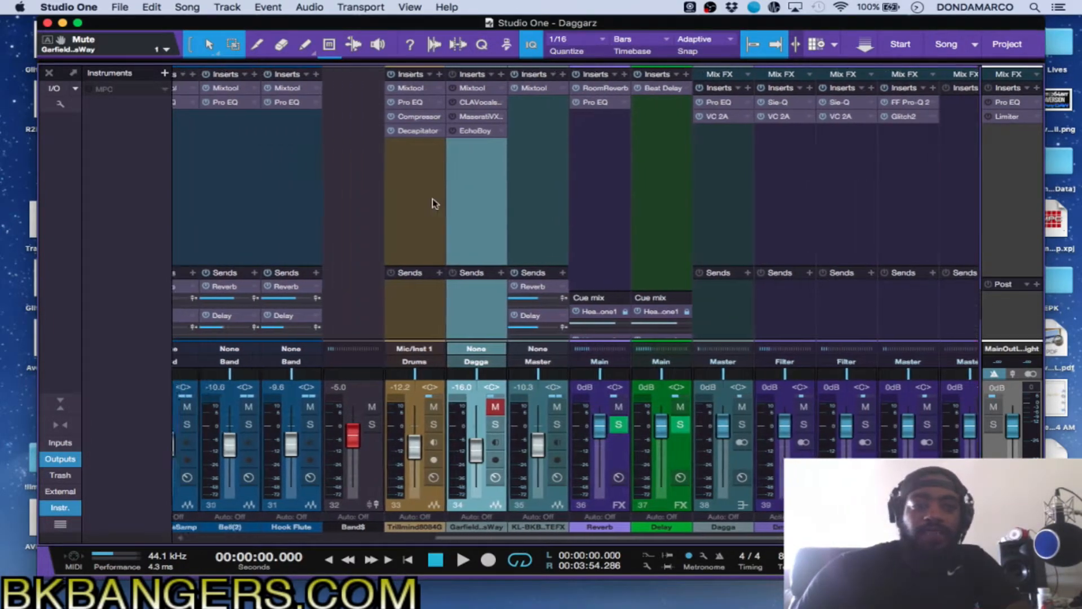
pyautogui.hscroll(-4, 432, 199)
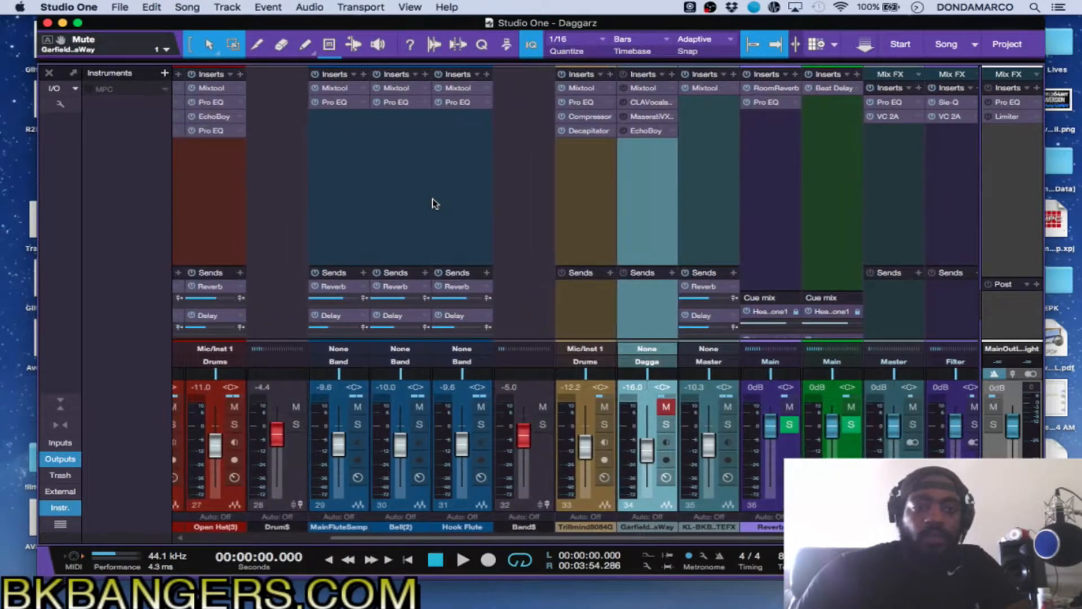
pyautogui.hscroll(-1, 432, 198)
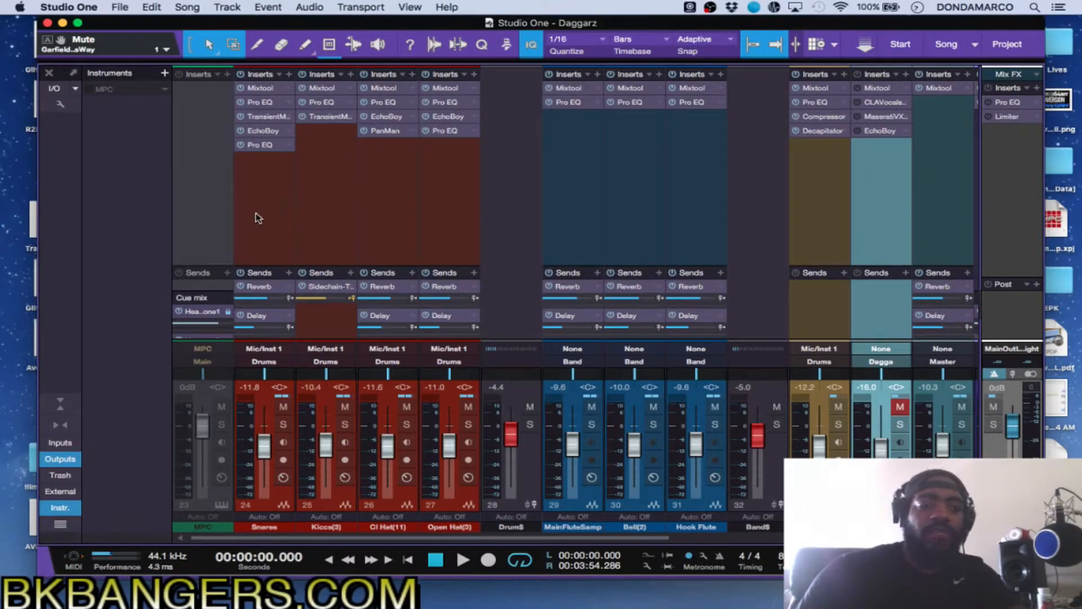
pyautogui.click(274, 135)
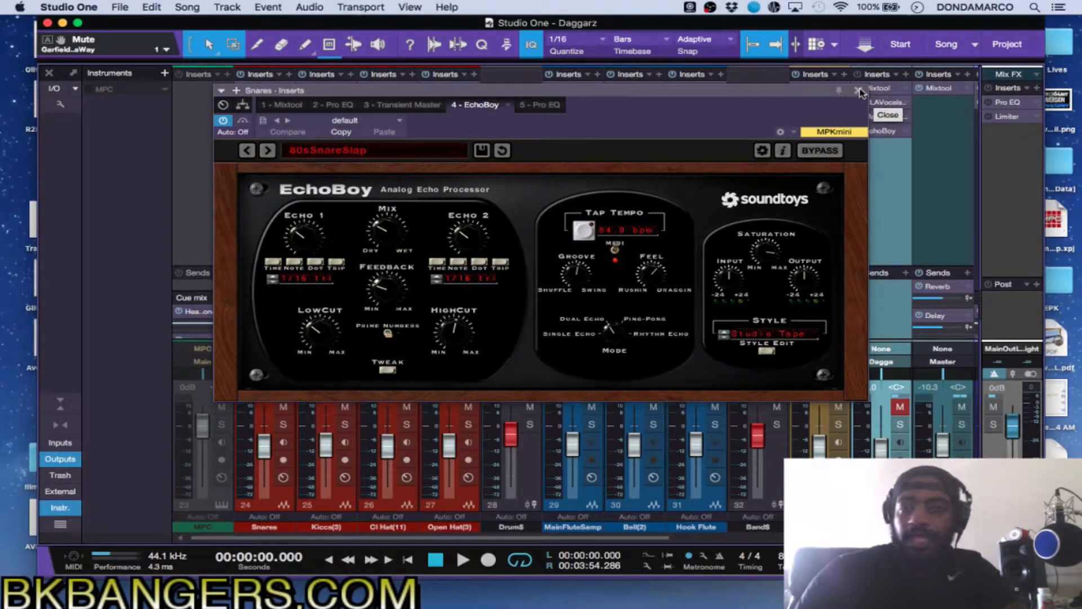
pyautogui.click(859, 91)
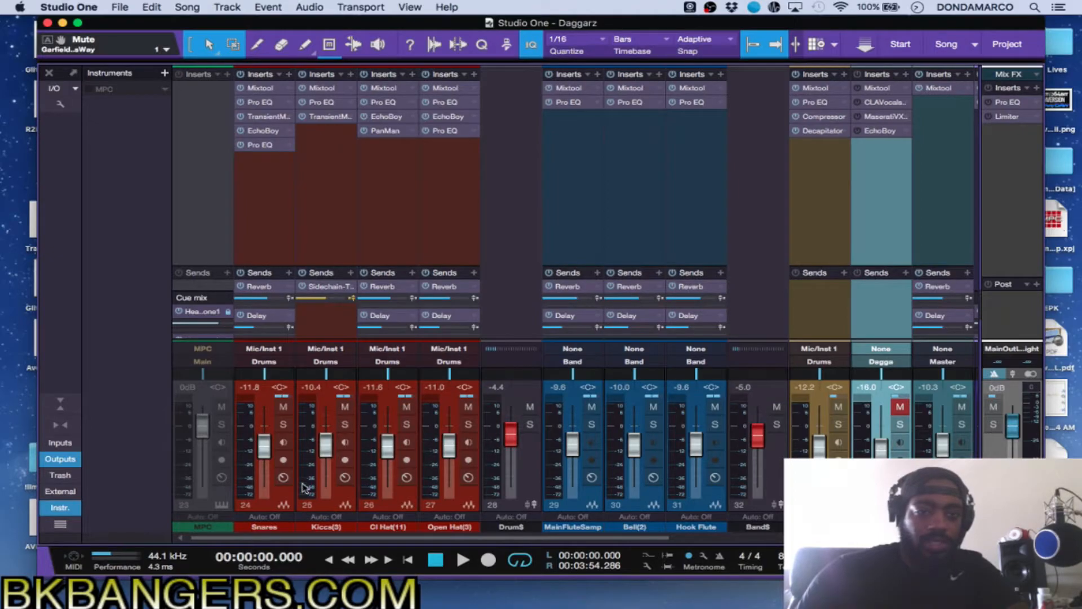
# Step: Solo the Snares track and play it from bar 9 to compare the sound with EchoBoy off and on, then stop playback
pyautogui.click(283, 424)
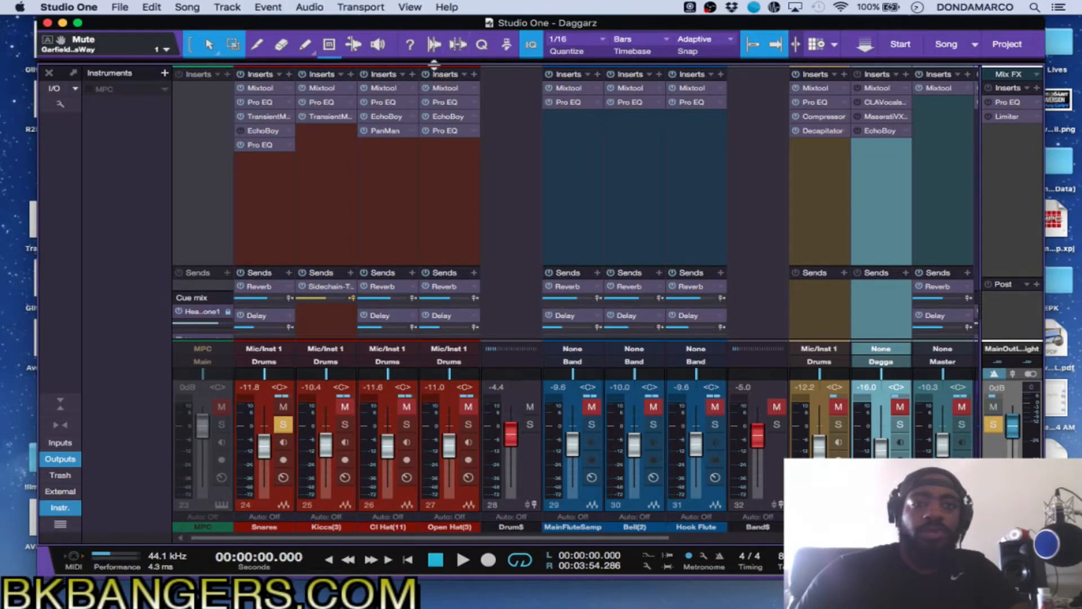
pyautogui.moveTo(438, 120); pyautogui.dragTo(445, 169)
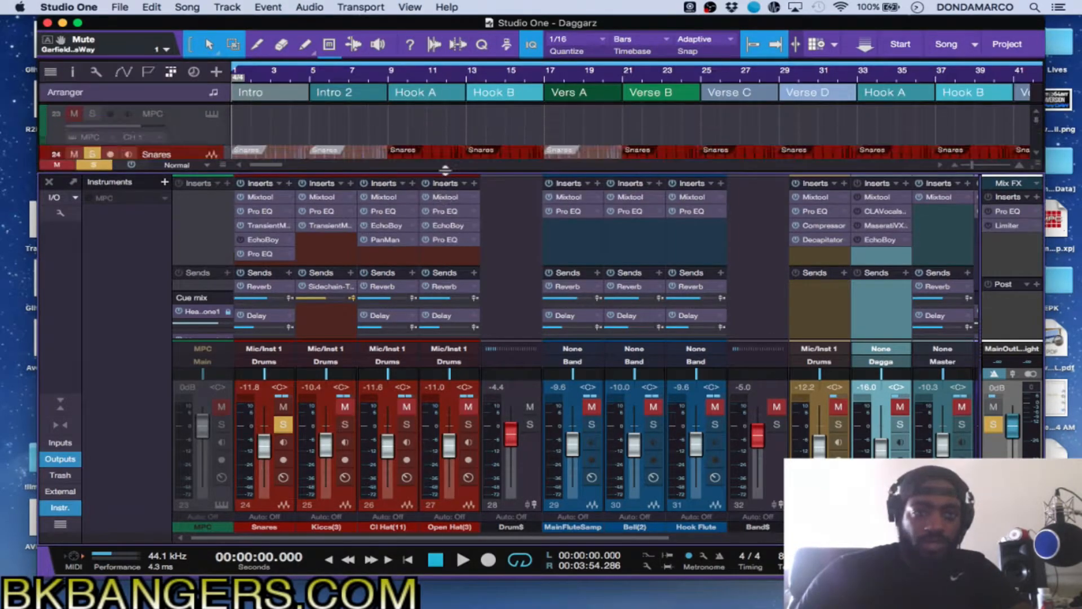
pyautogui.click(388, 77)
pyautogui.press('space')
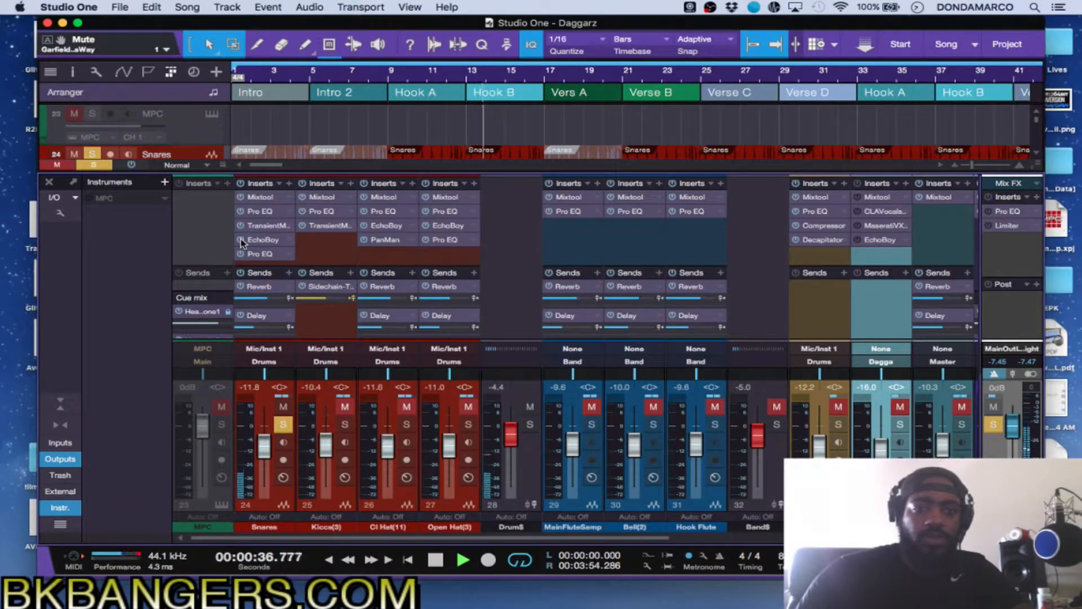
pyautogui.press('space')
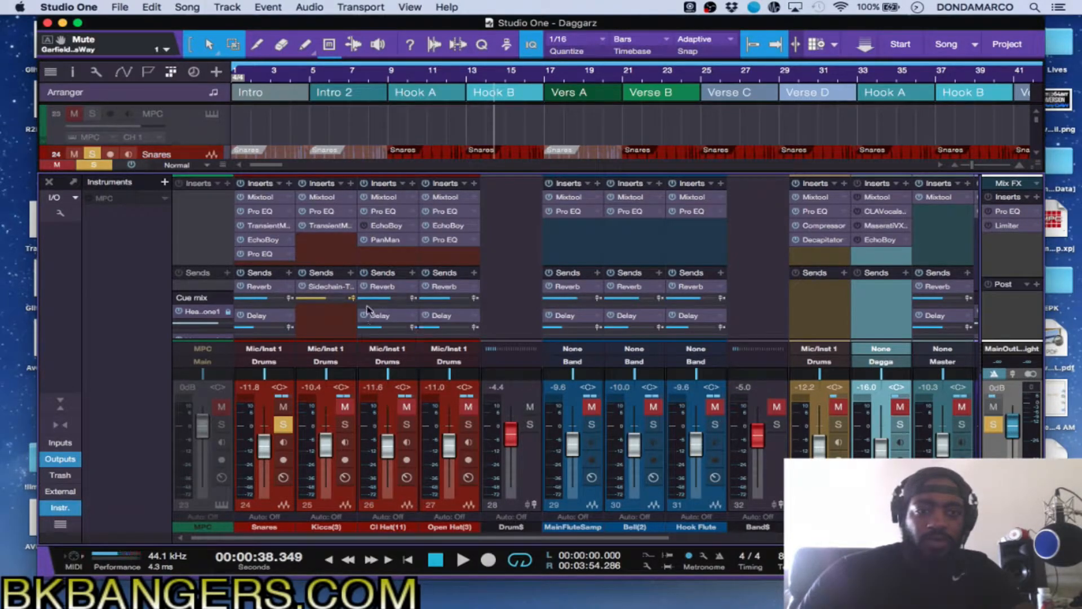
# Step: Solo the CI Hat(11) track as well and play from just before Hook A to compare its EchoBoy off and on, then stop
pyautogui.click(405, 428)
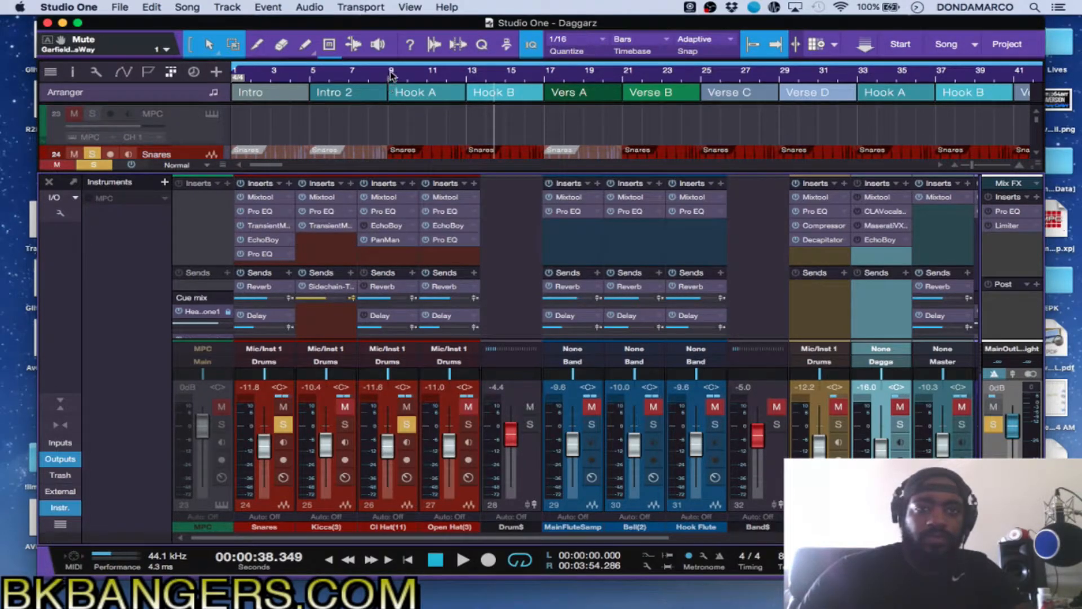
pyautogui.click(391, 74)
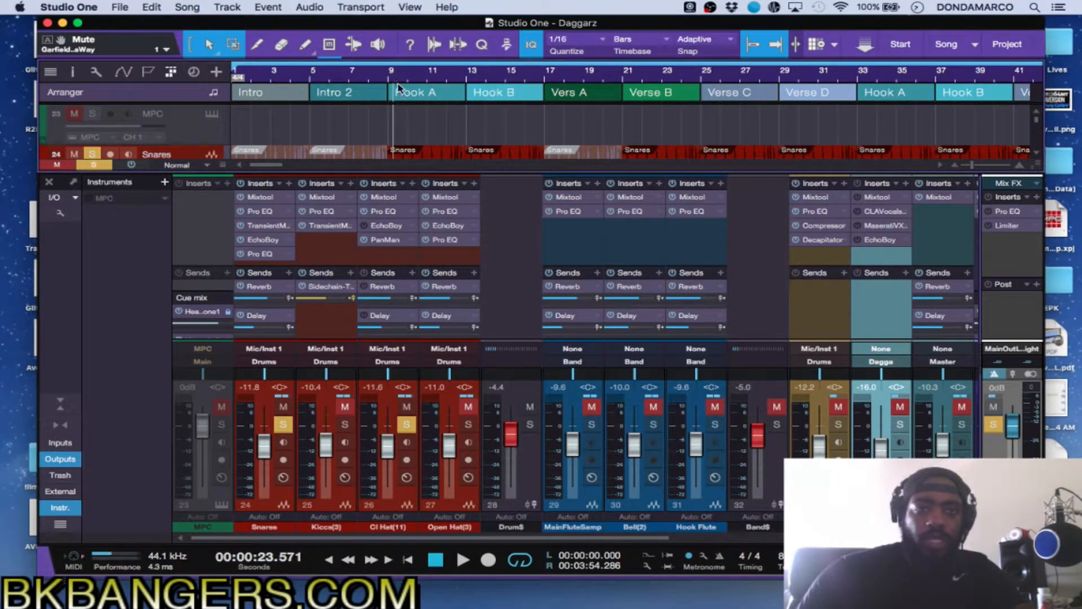
pyautogui.click(383, 74)
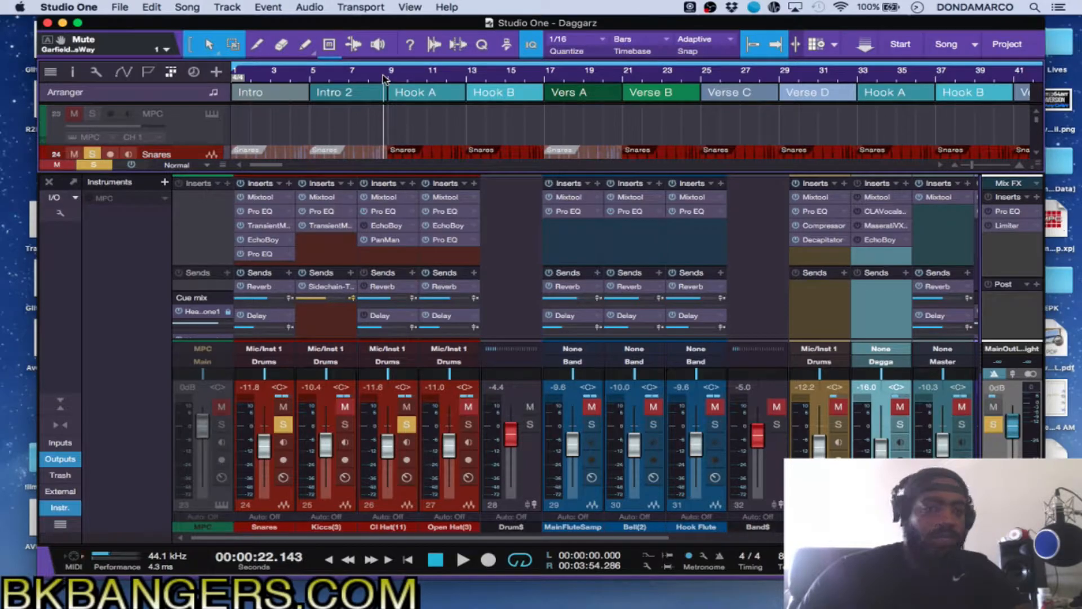
pyautogui.press('space')
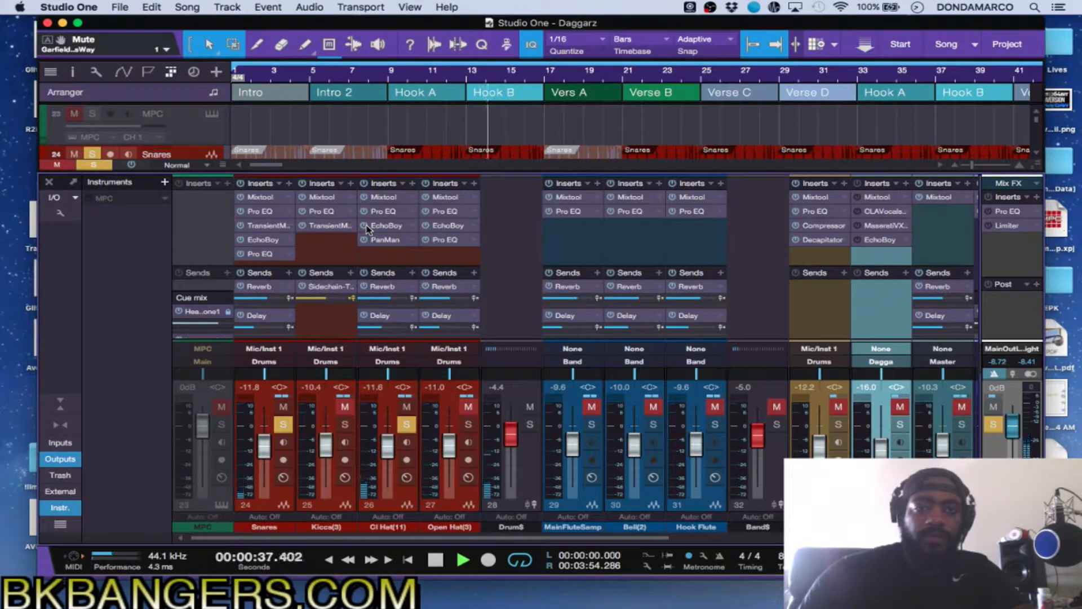
pyautogui.press('space')
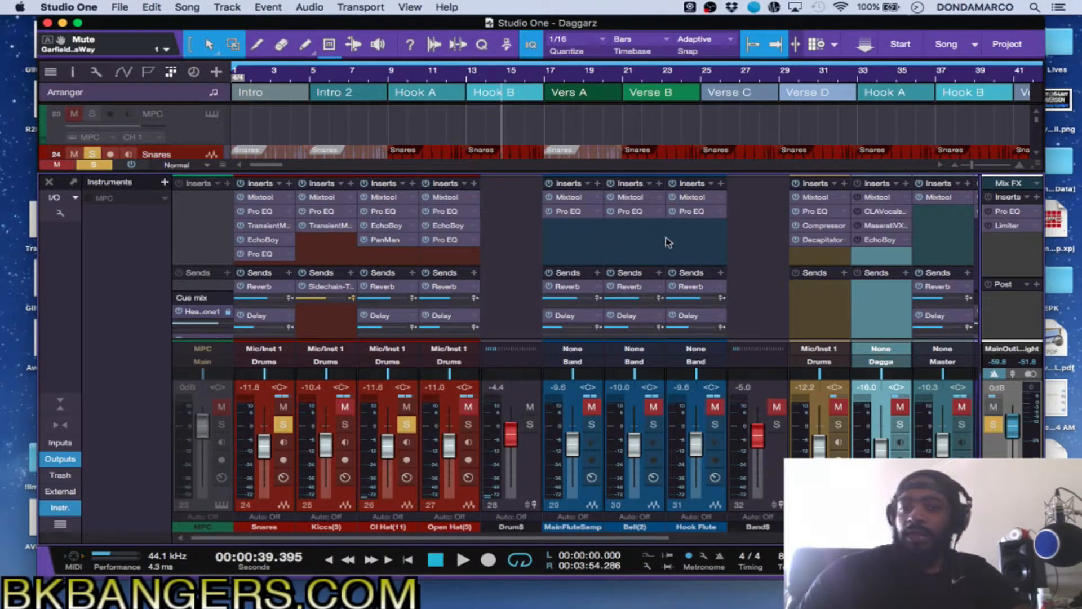
pyautogui.hscroll(3, 668, 242)
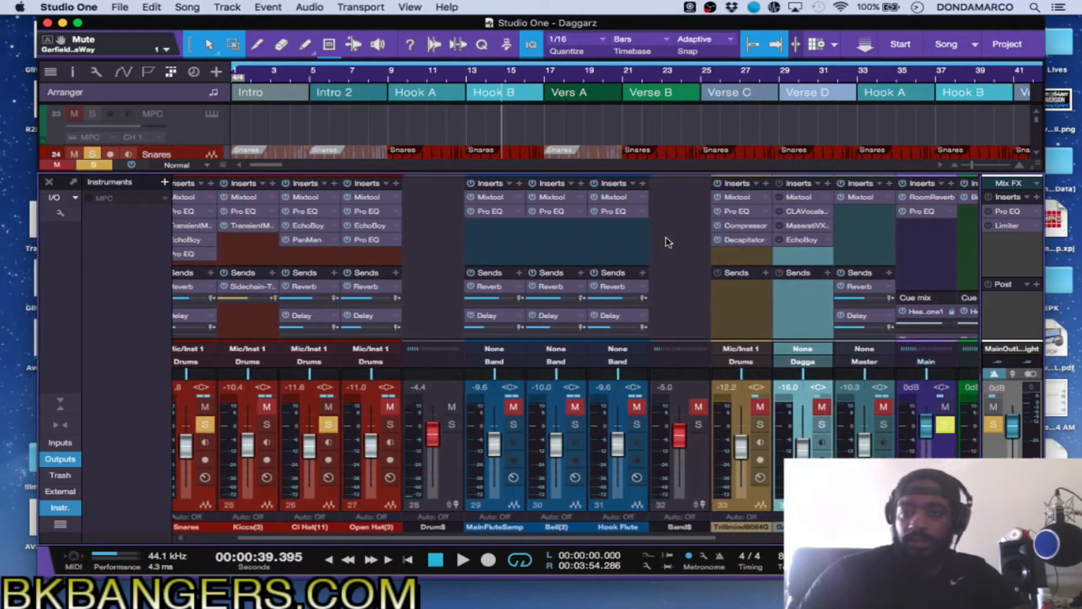
pyautogui.hscroll(3, 677, 249)
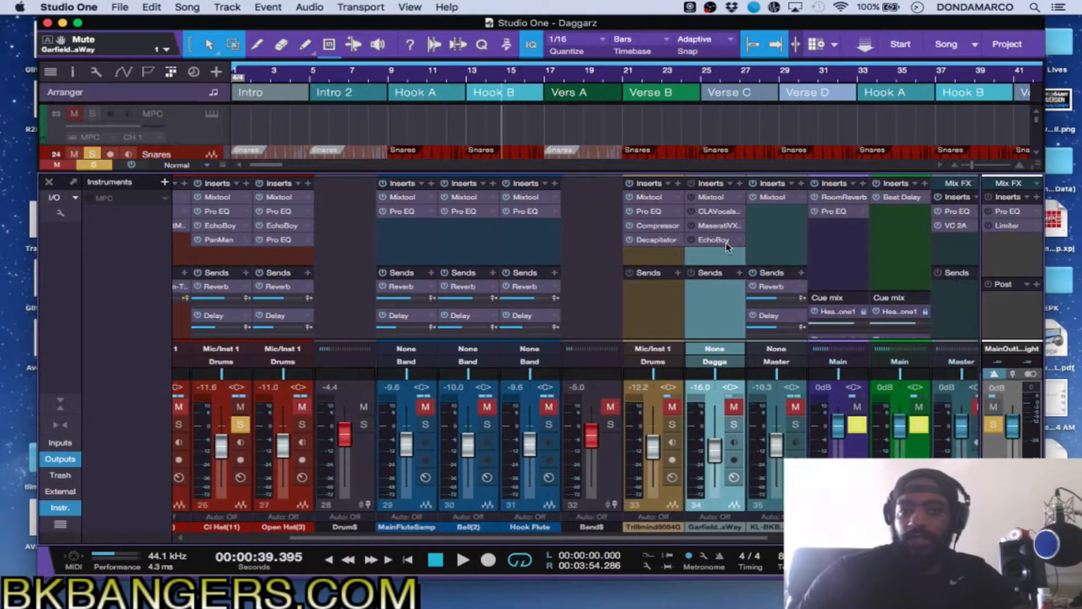
pyautogui.hscroll(-6, 583, 255)
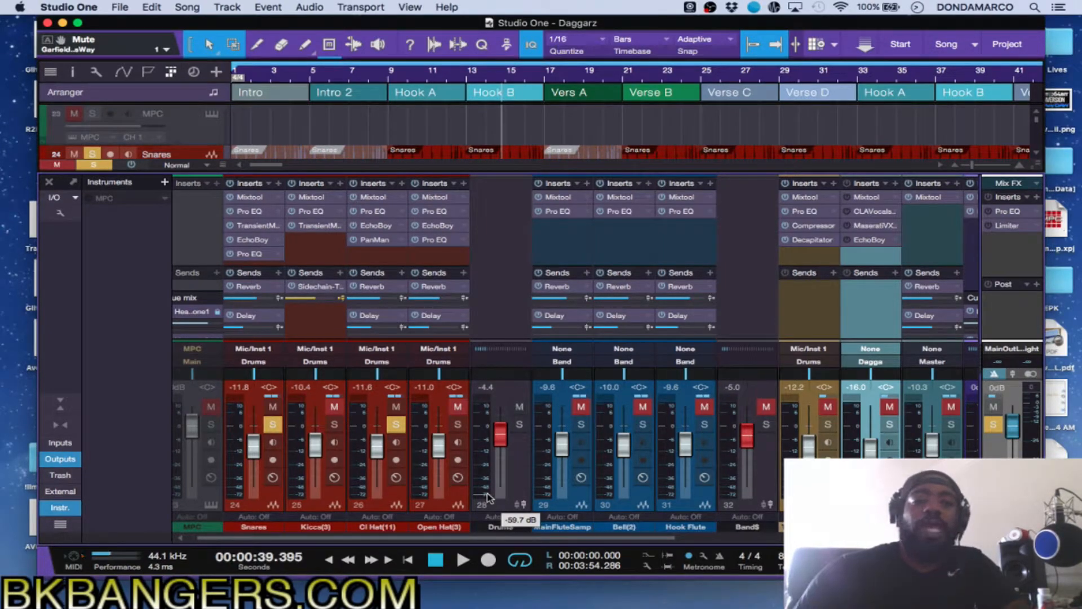
pyautogui.click(248, 212)
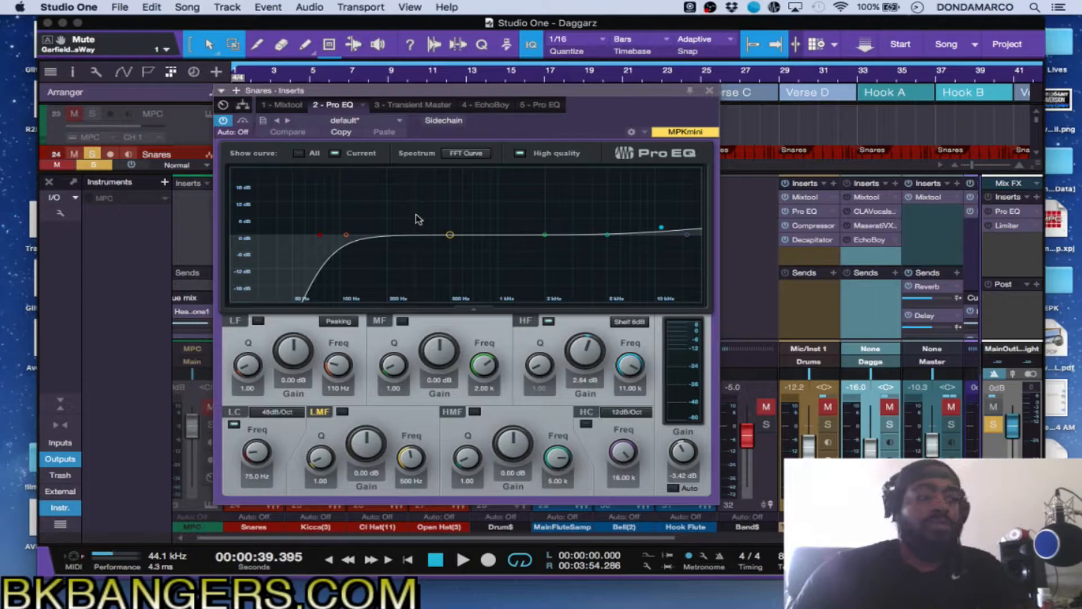
pyautogui.press('Down')
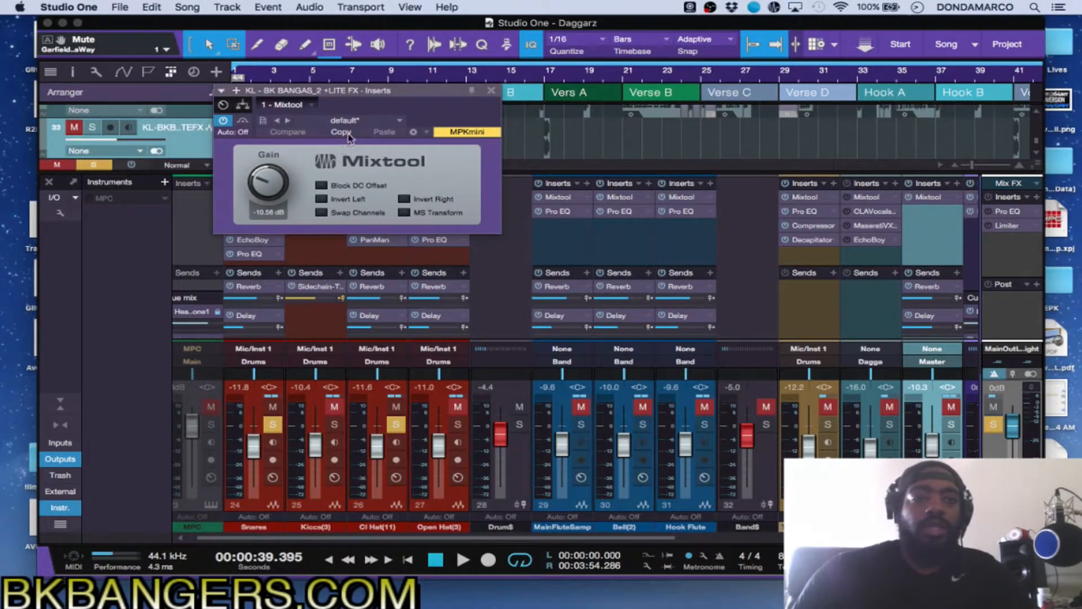
pyautogui.press('Down')
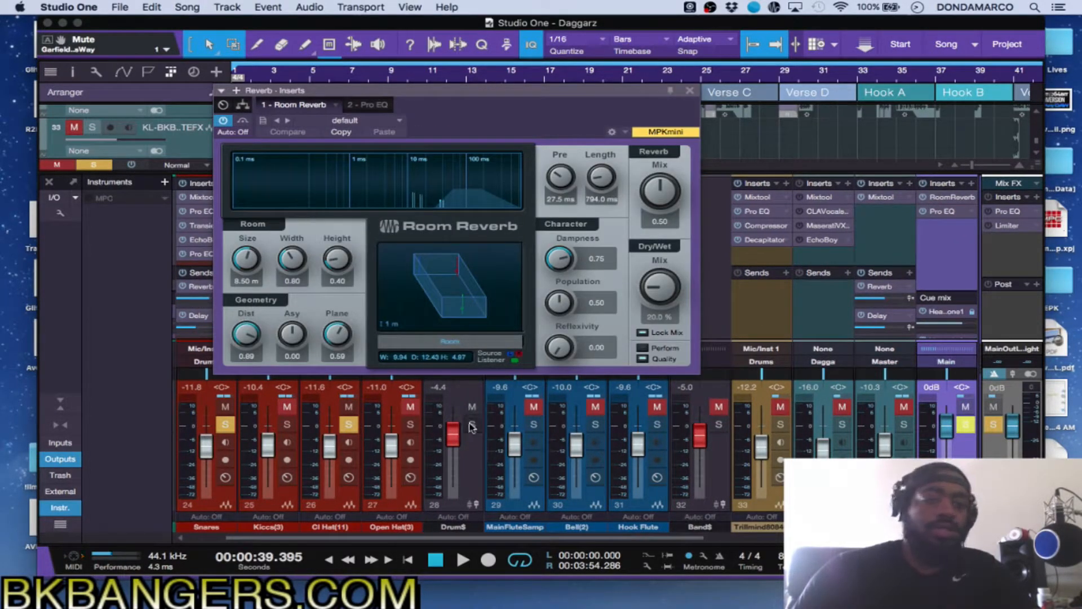
pyautogui.click(690, 91)
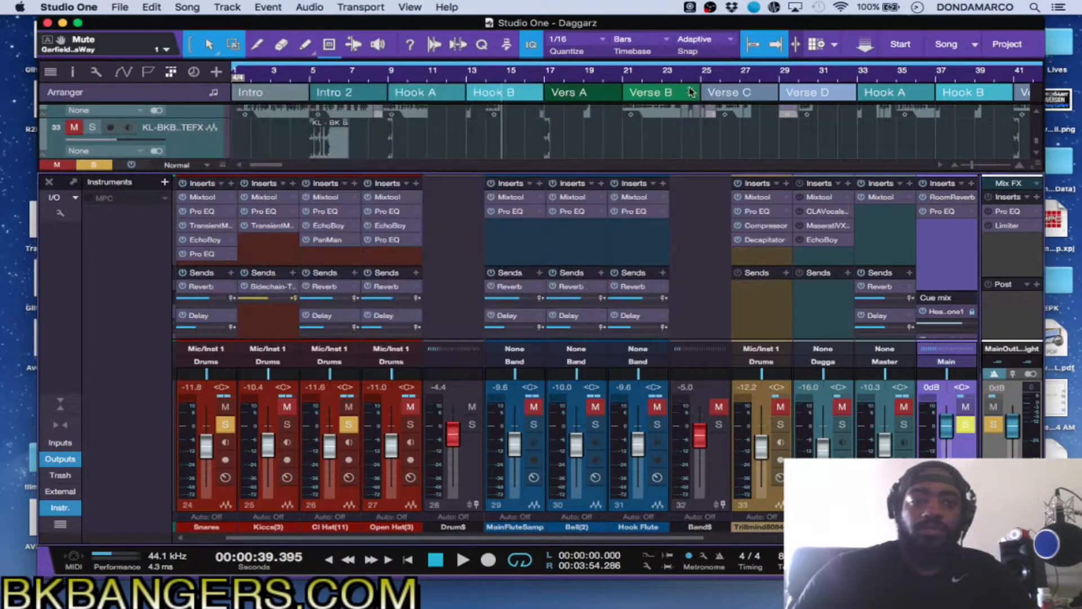
# Step: Select the Snares channel in the mixer and hide the instruments rack
pyautogui.hscroll(-2, 428, 233)
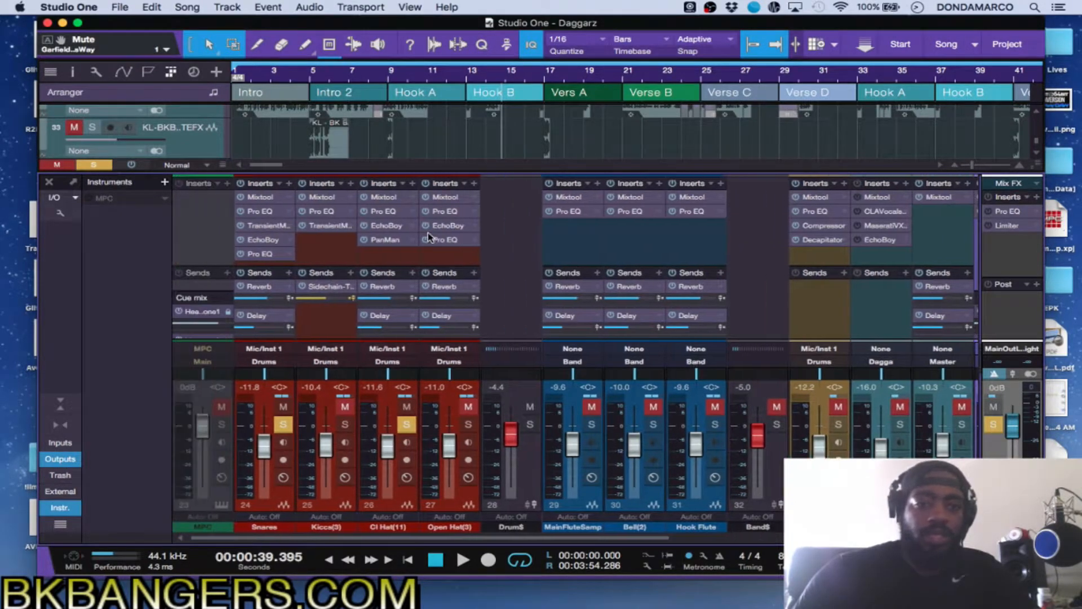
pyautogui.click(280, 497)
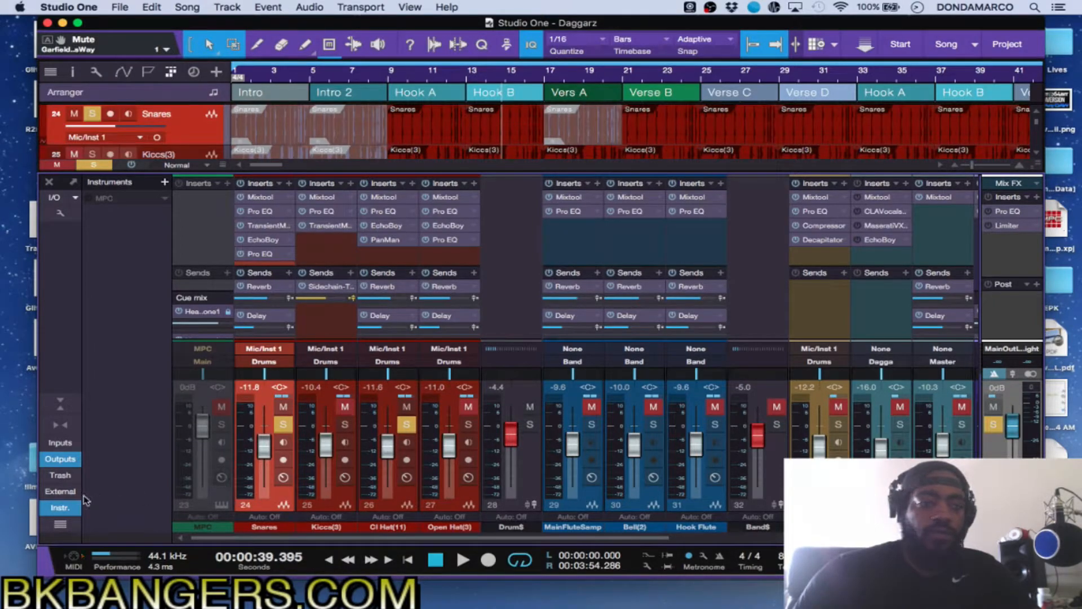
pyautogui.click(60, 508)
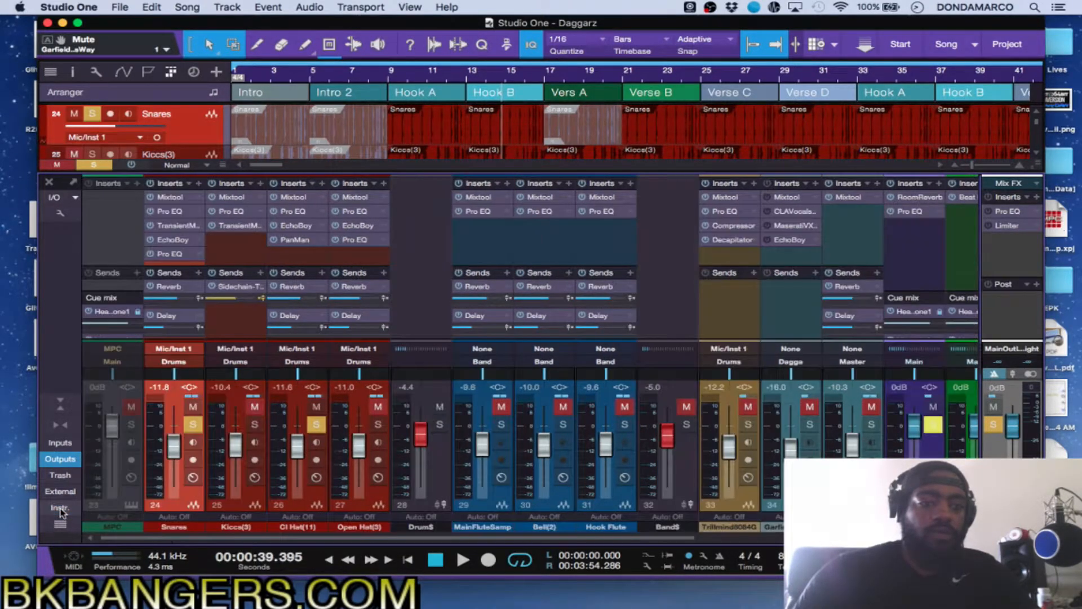
# Step: Review the Pro EQ inserts of the Snares, Kiccs(3), CI Hat(11) and Open Hat(3) tracks one after another
pyautogui.click(167, 213)
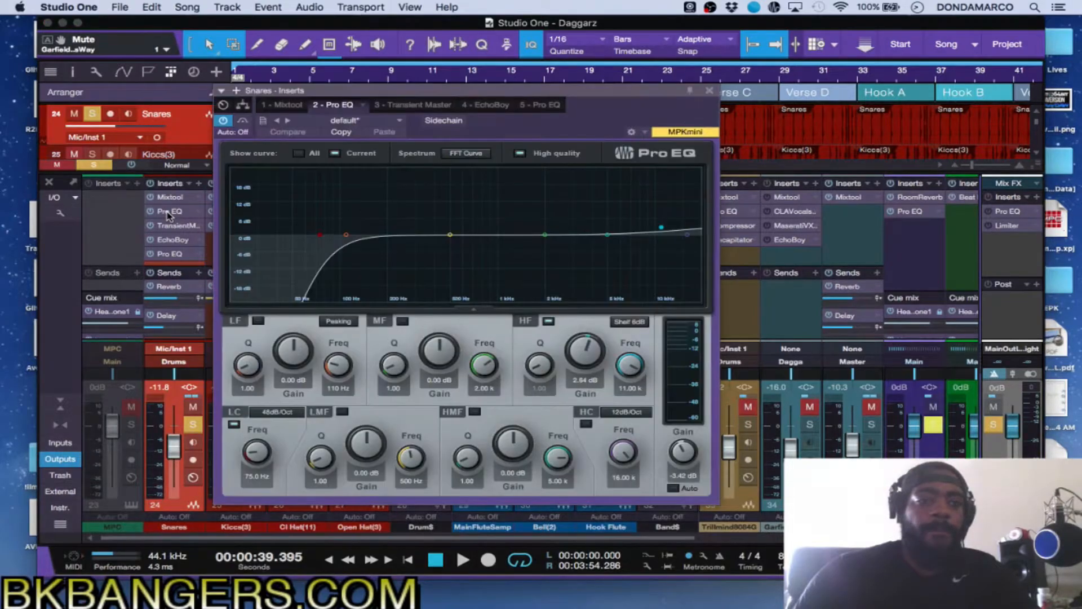
pyautogui.press('Down')
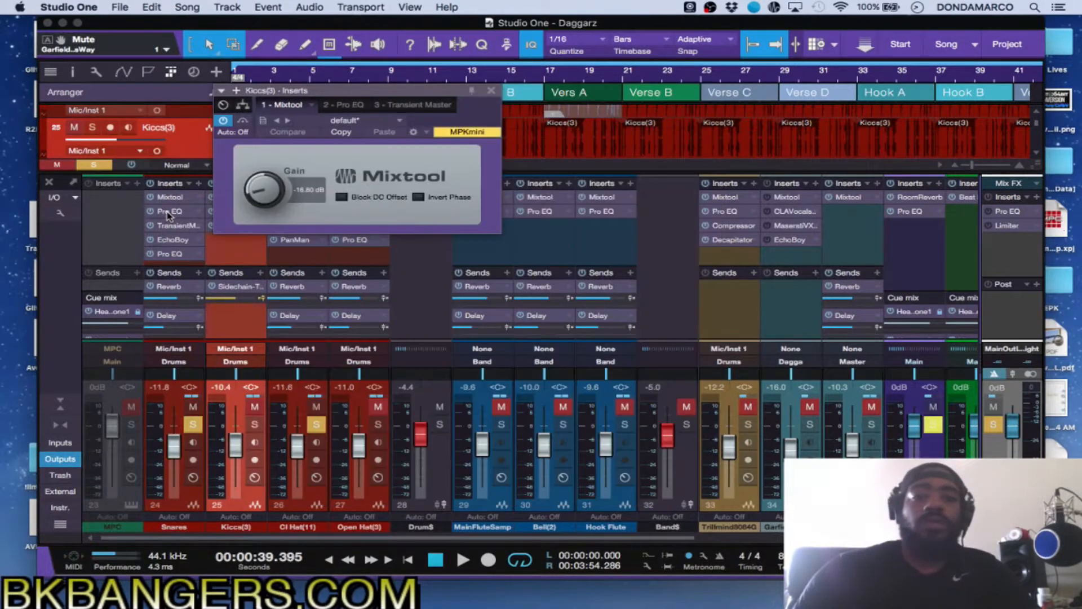
pyautogui.click(349, 106)
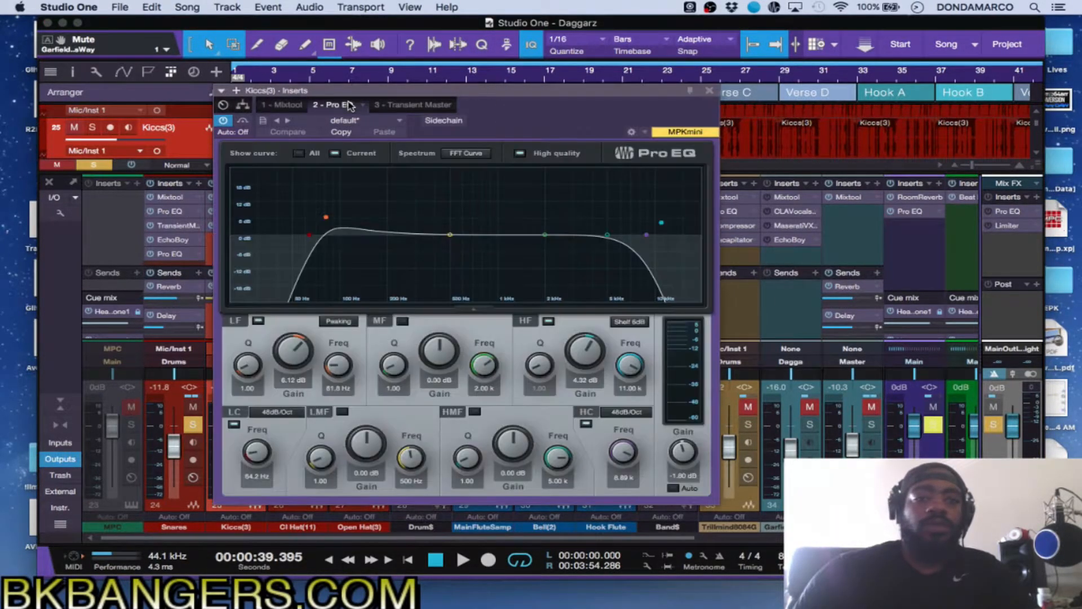
pyautogui.press('Down')
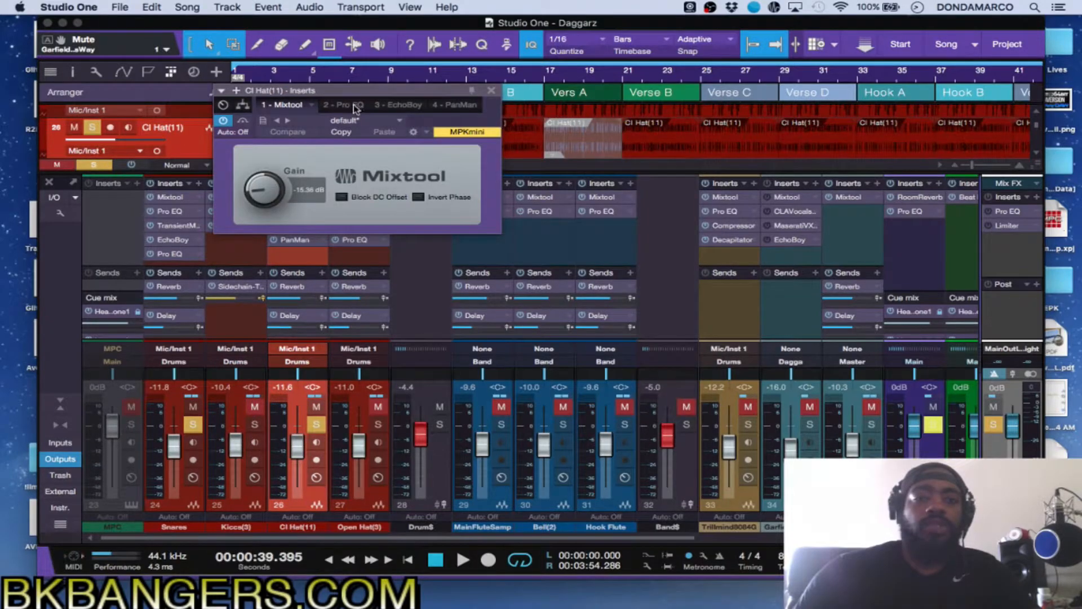
pyautogui.click(354, 105)
pyautogui.press('Down')
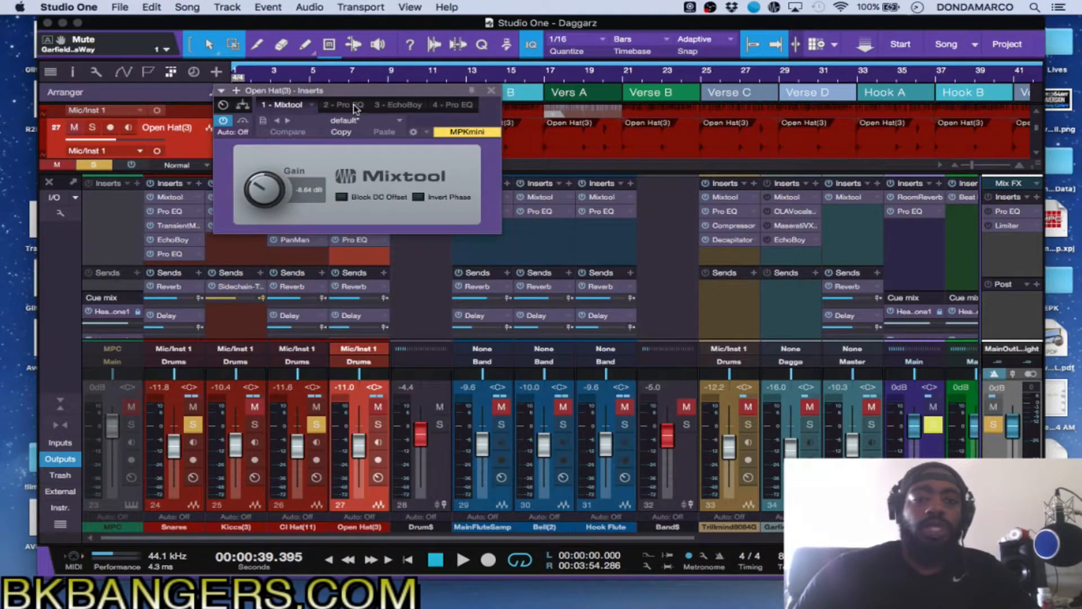
pyautogui.click(354, 106)
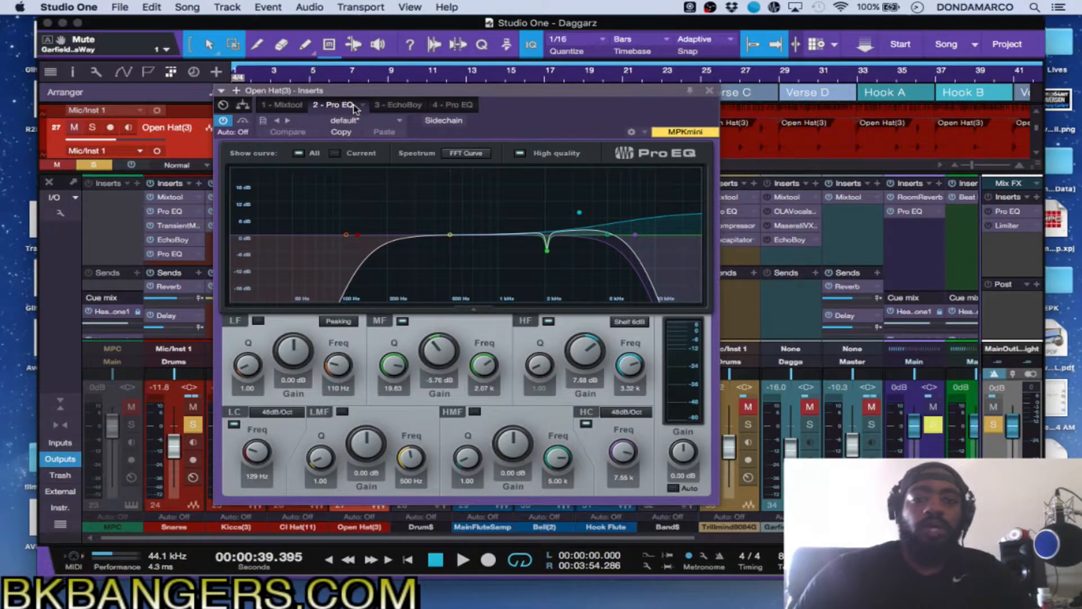
# Step: Review the Pro EQ inserts of the Main Flute Samp, Bell(2) and Hook Flute tracks one after another, then close the plug-in window
pyautogui.press('Right')
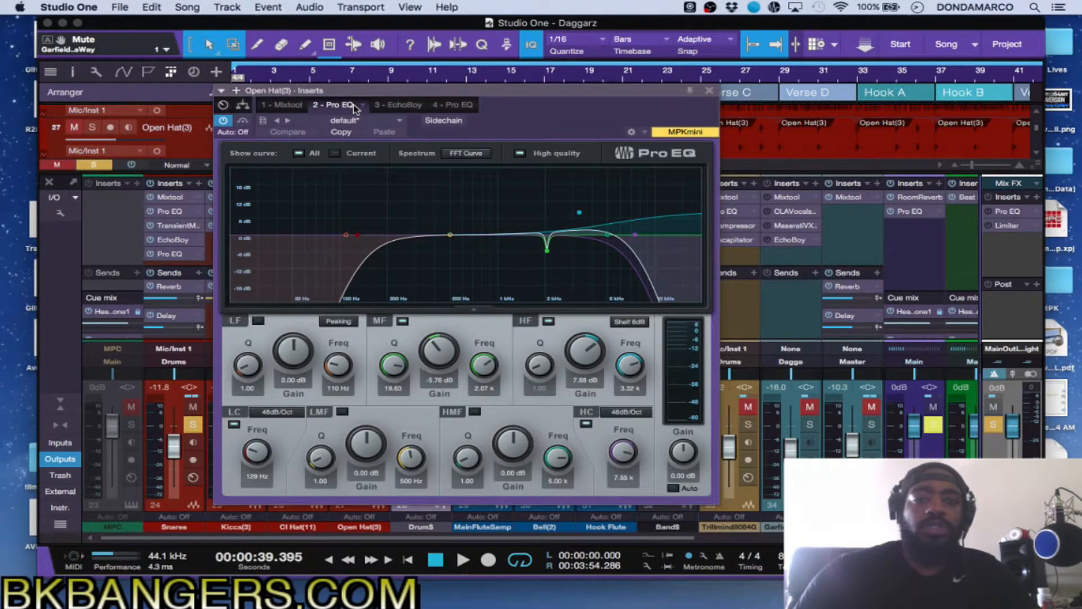
pyautogui.press('Right')
pyautogui.click(353, 105)
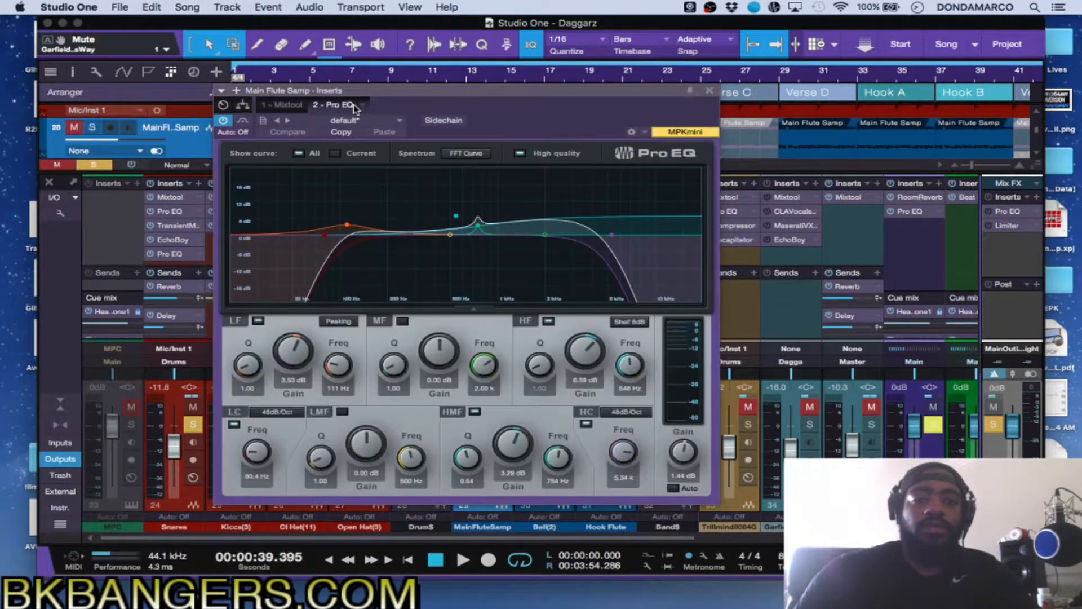
pyautogui.press('Right')
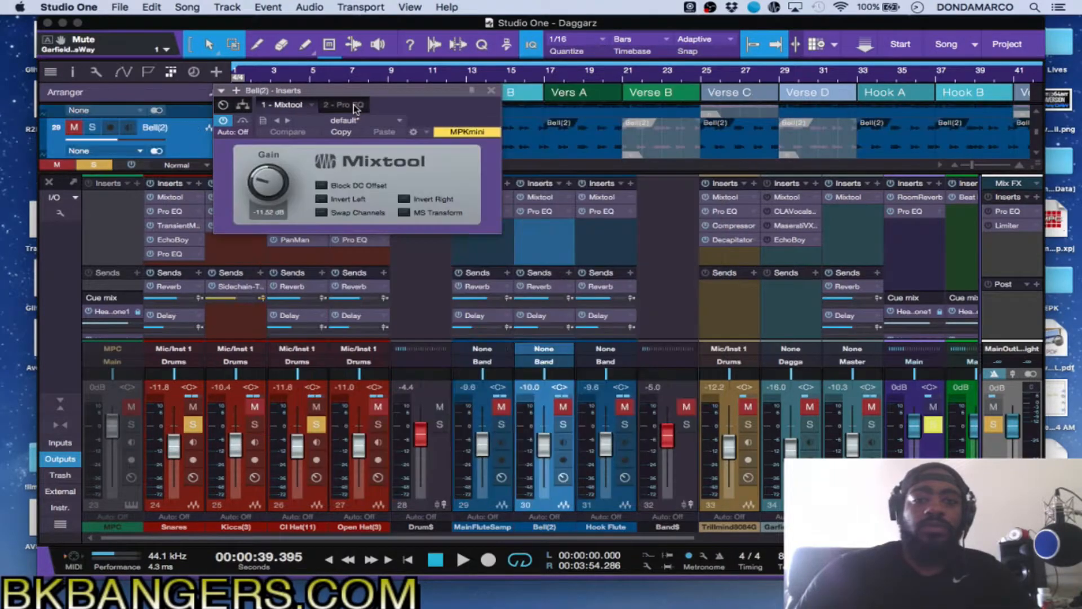
pyautogui.click(354, 105)
pyautogui.press('Right')
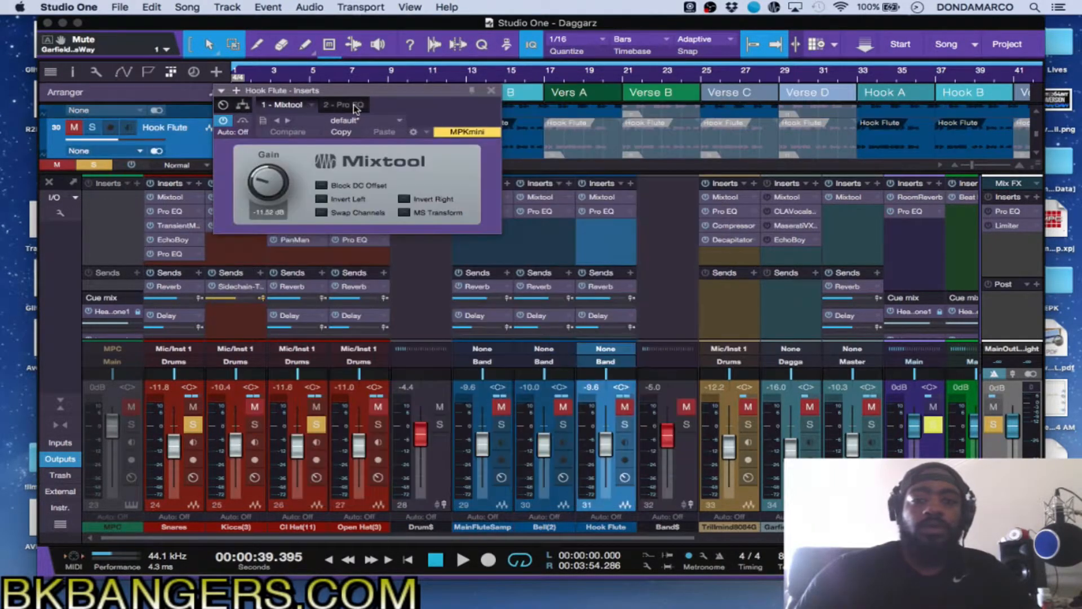
pyautogui.click(353, 105)
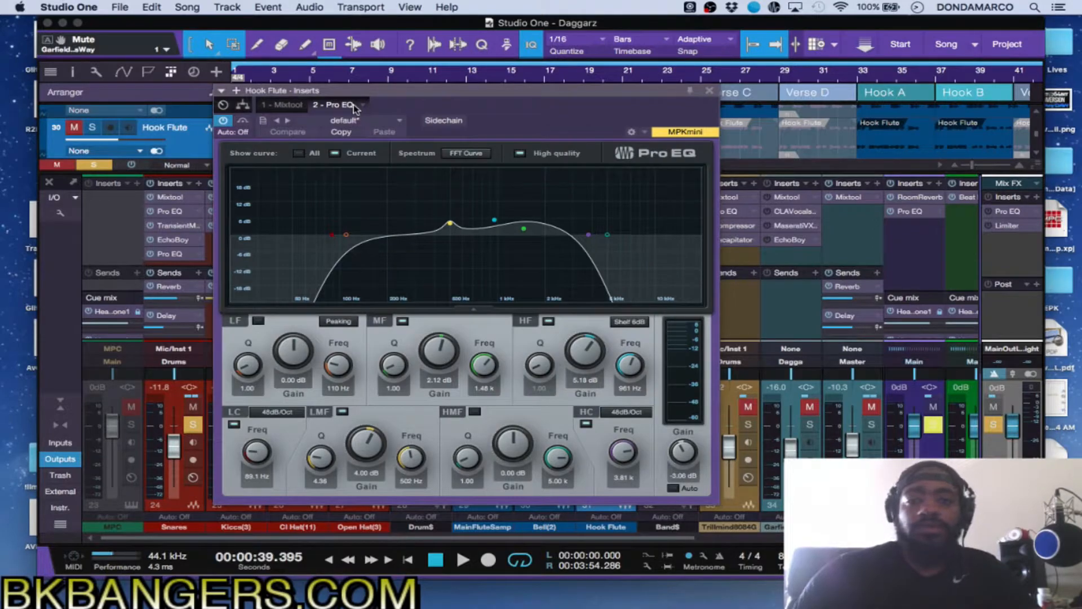
pyautogui.click(709, 92)
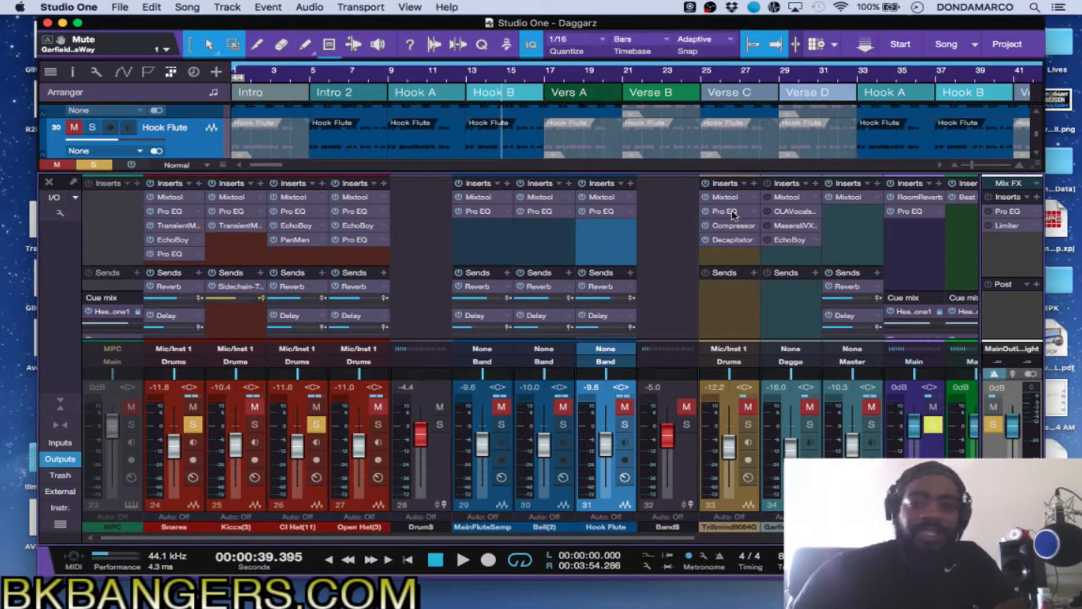
# Step: Review the Sie-Q and VC 2A inserts on the Drums bus in the mixer, then close the plug-in window
pyautogui.hscroll(2, 664, 264)
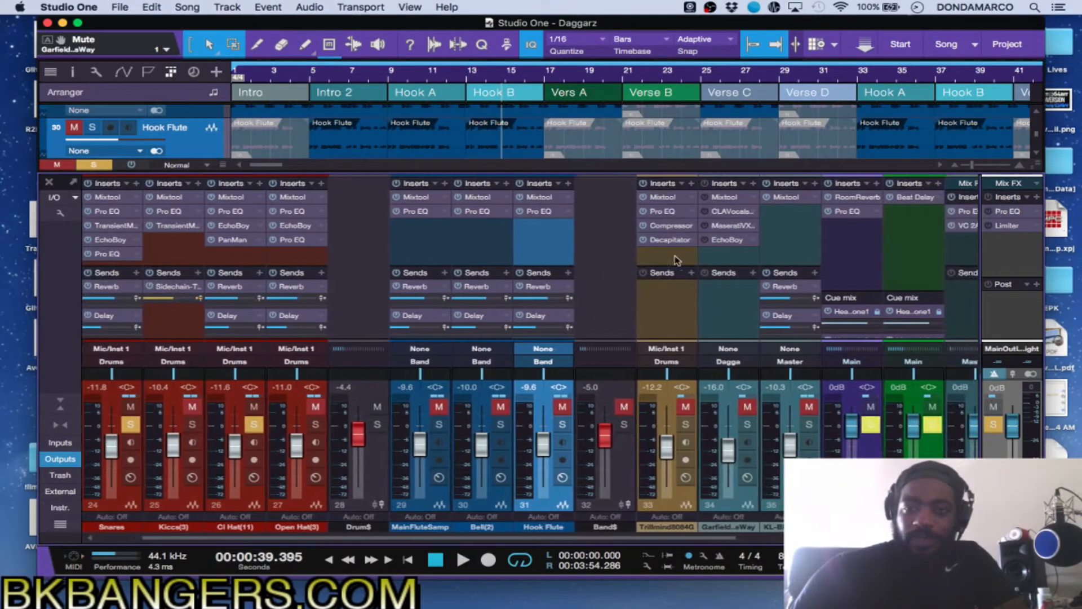
pyautogui.hscroll(3, 799, 256)
pyautogui.hscroll(3, 802, 257)
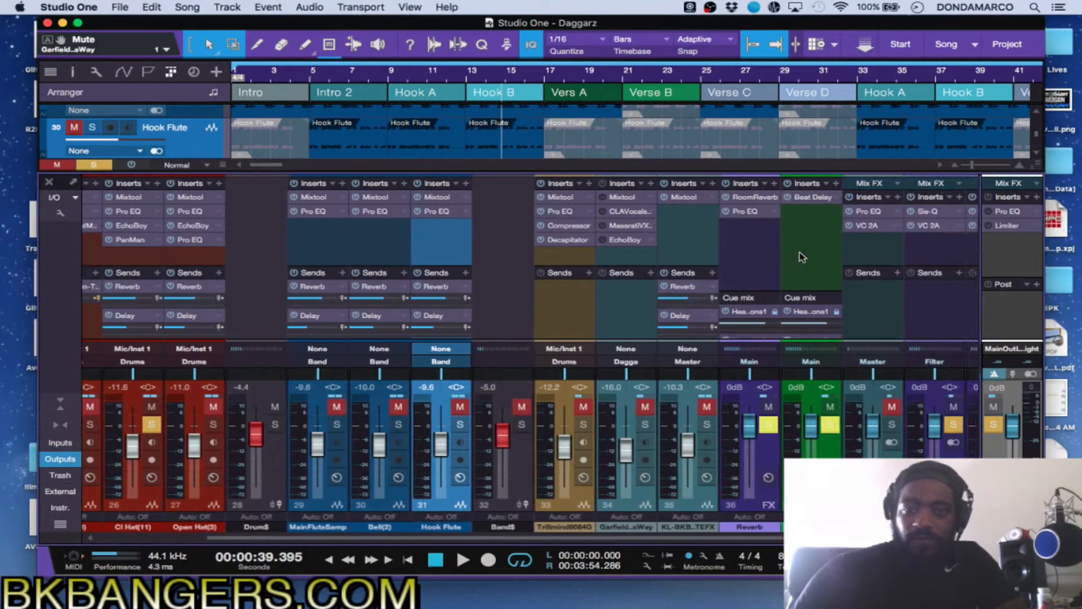
pyautogui.hscroll(3, 803, 257)
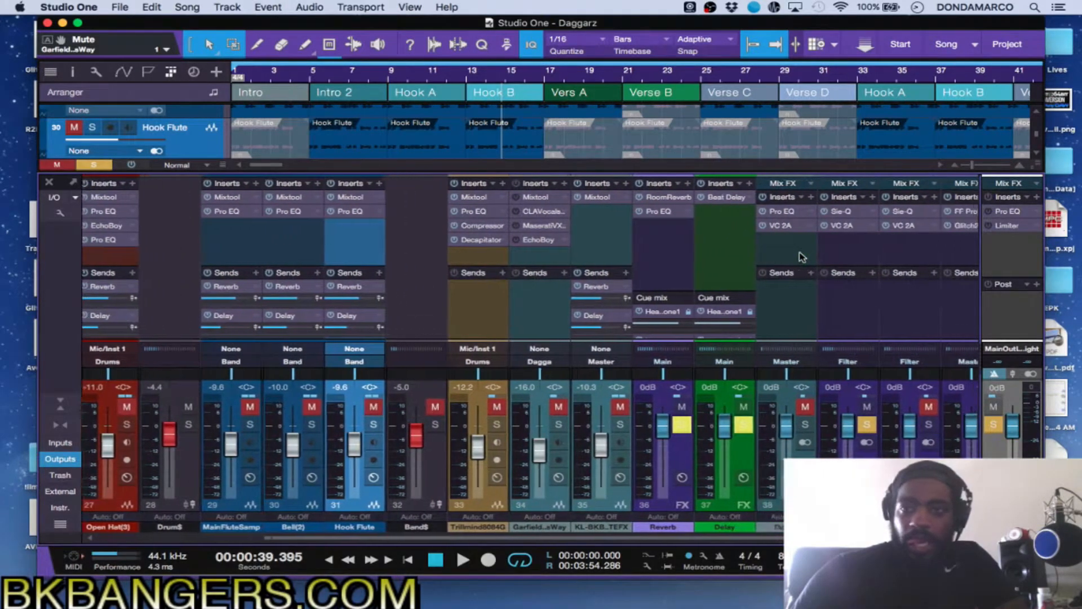
pyautogui.hscroll(1, 802, 257)
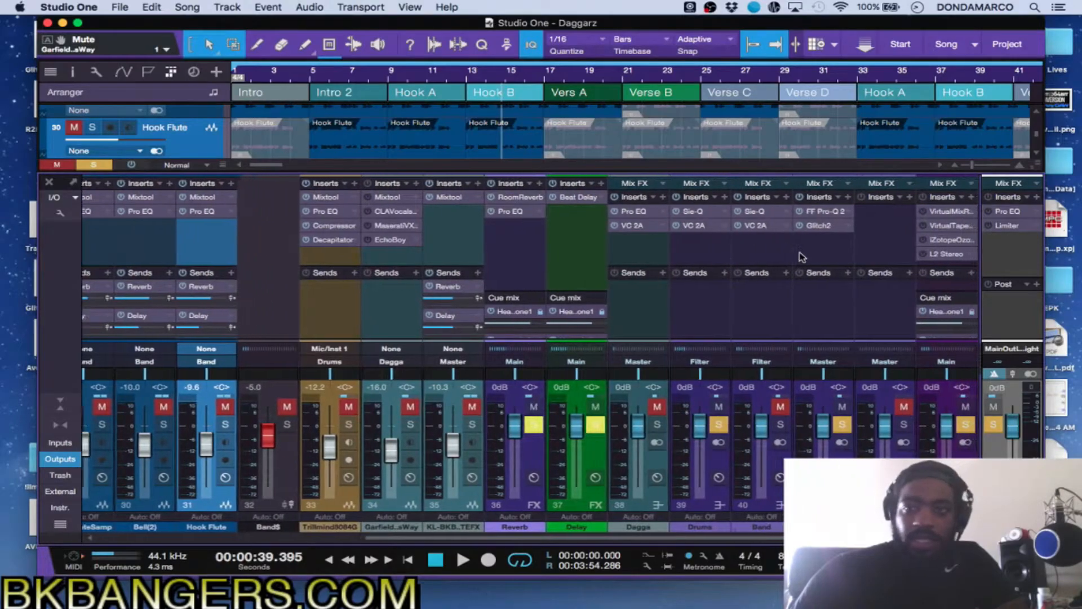
pyautogui.hscroll(-3, 802, 257)
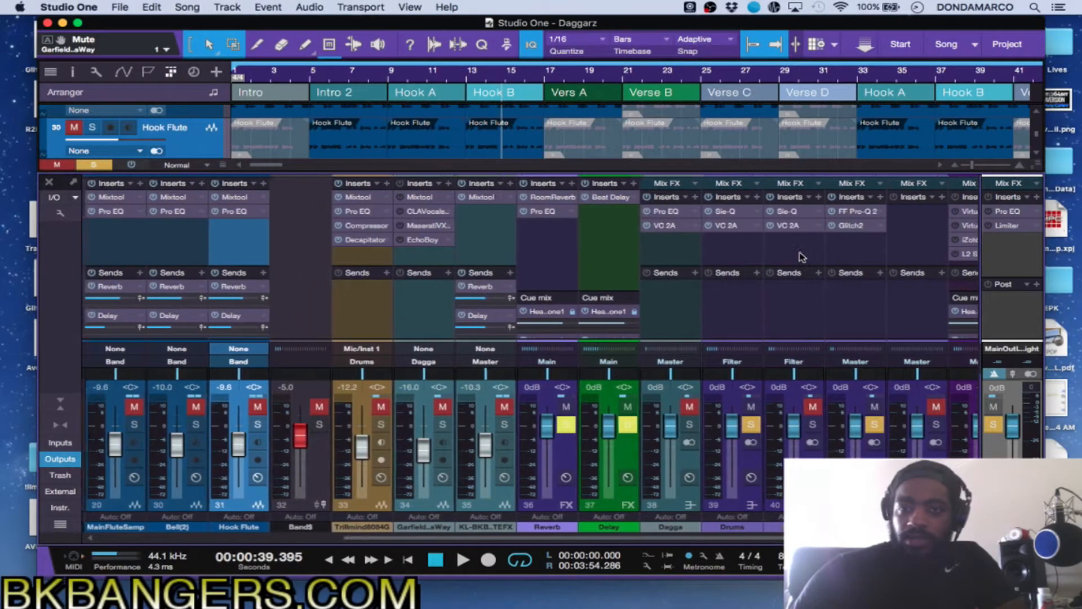
pyautogui.click(754, 213)
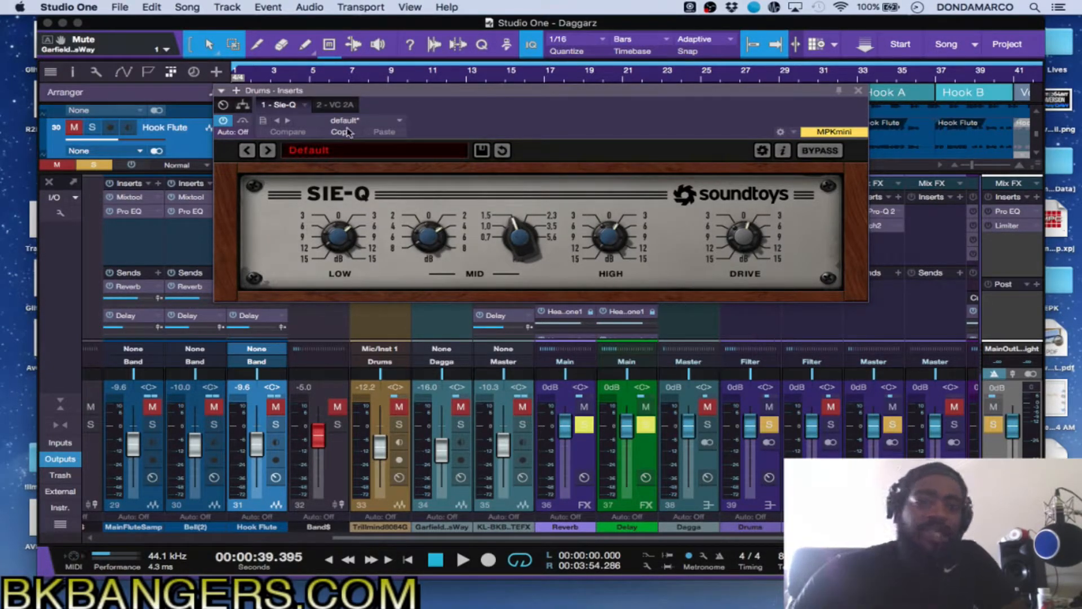
pyautogui.click(336, 104)
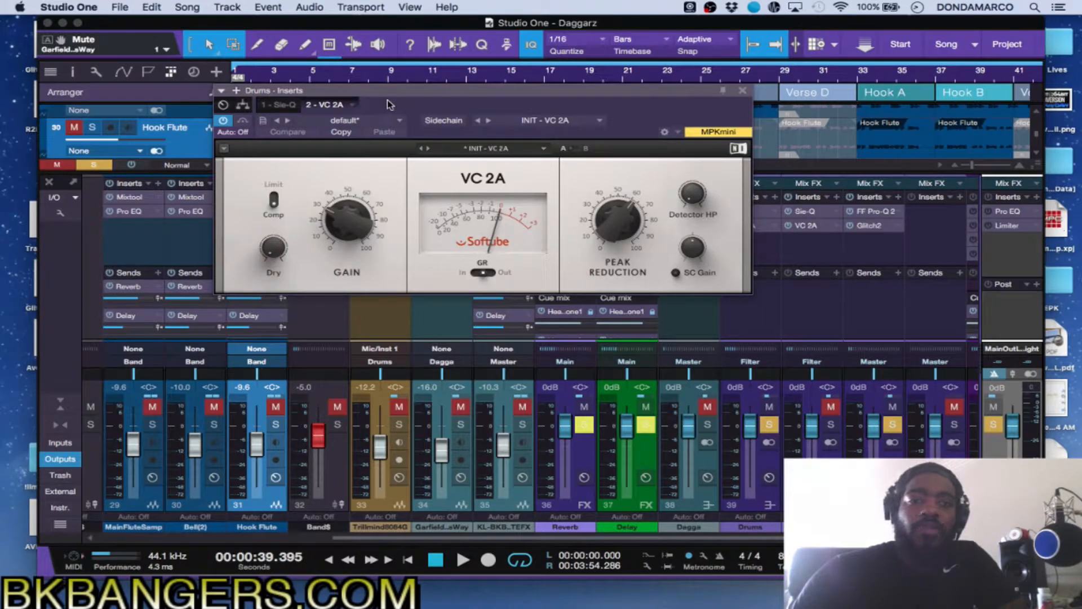
pyautogui.click(743, 92)
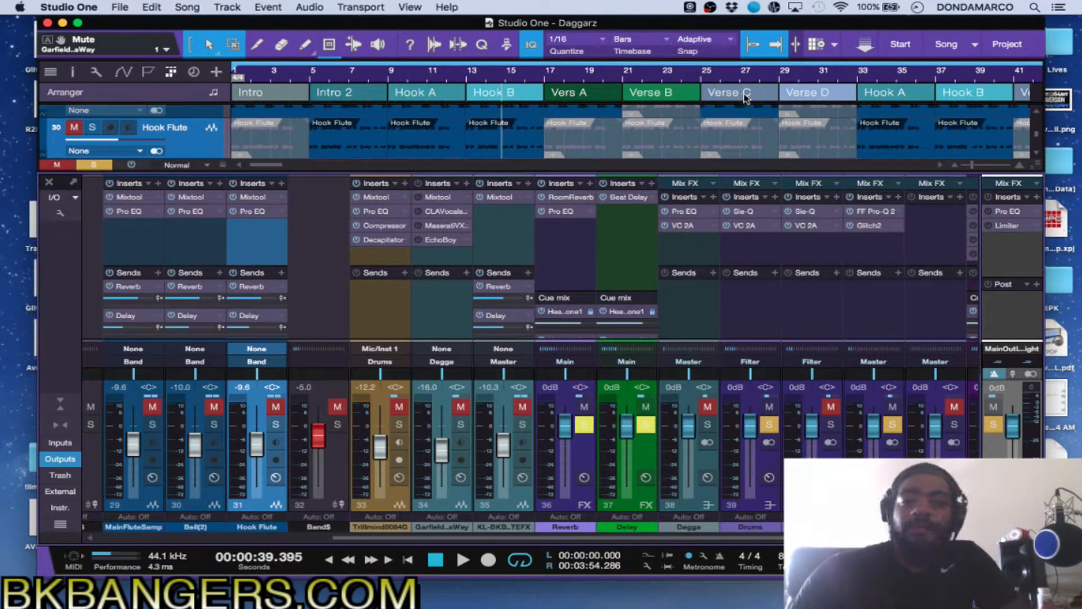
# Step: Inspect the Glitch2 insert on the Filter bus, then close its window
pyautogui.click(869, 226)
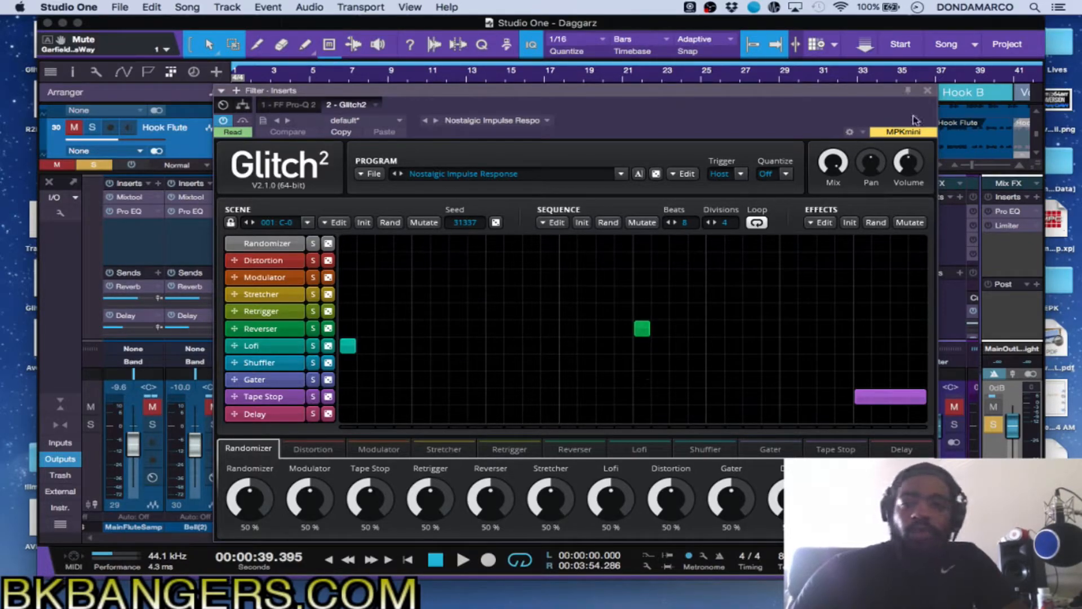
pyautogui.click(926, 92)
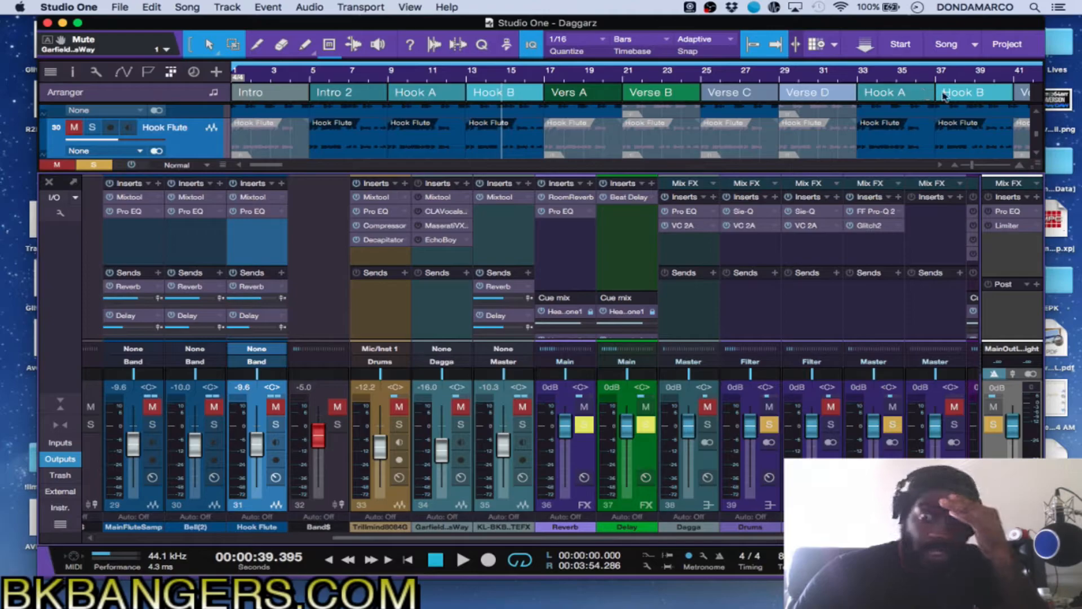
pyautogui.hscroll(2, 906, 258)
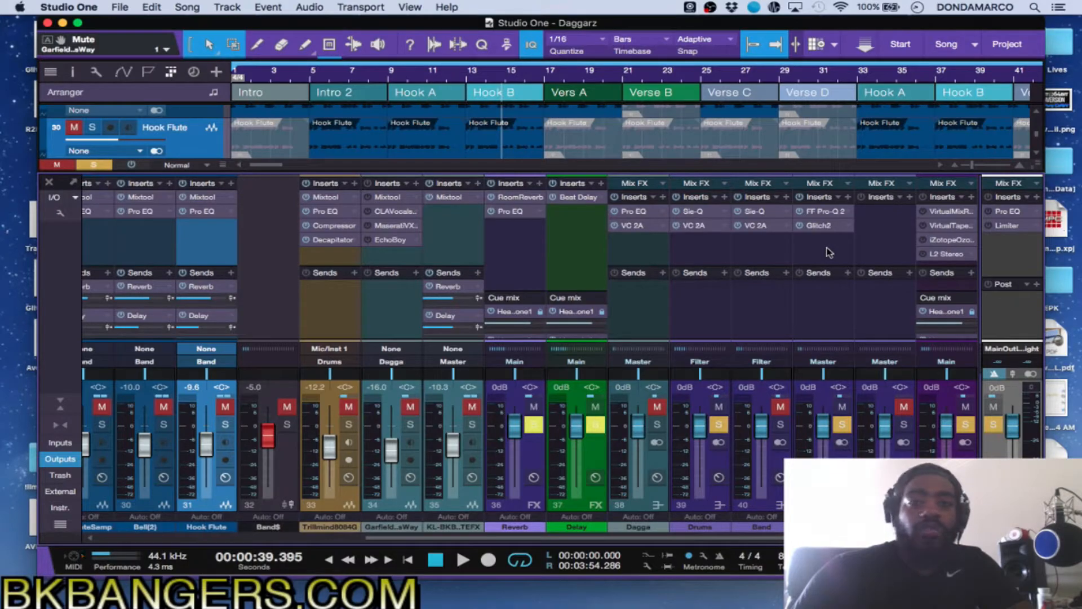
# Step: Hide the mixer, return the playhead to the song start and clear all active solos
pyautogui.press('F3')
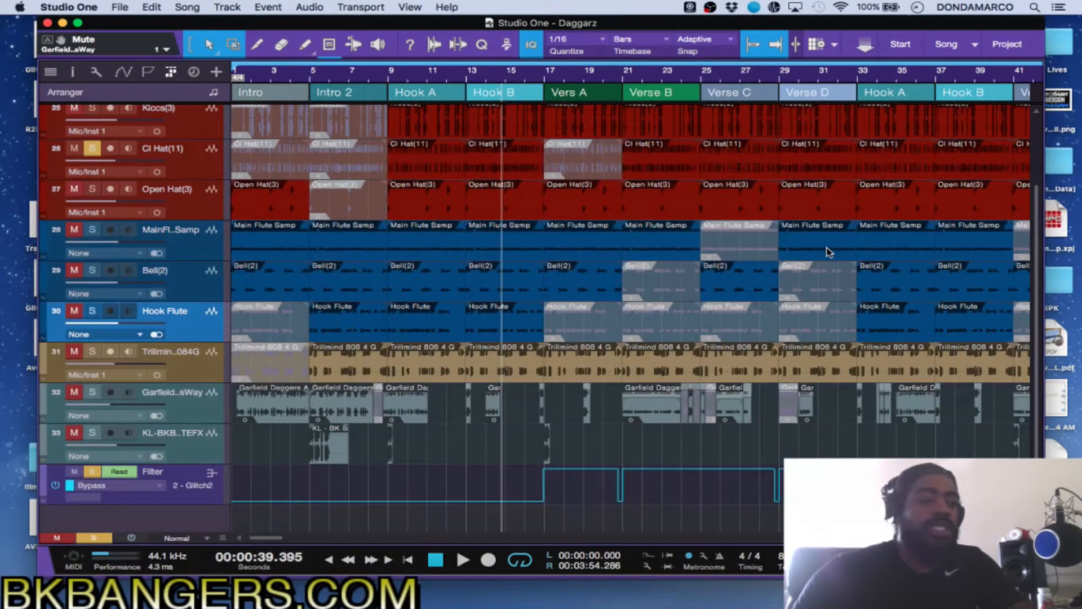
pyautogui.press('KP_0')
pyautogui.press('KP_0')
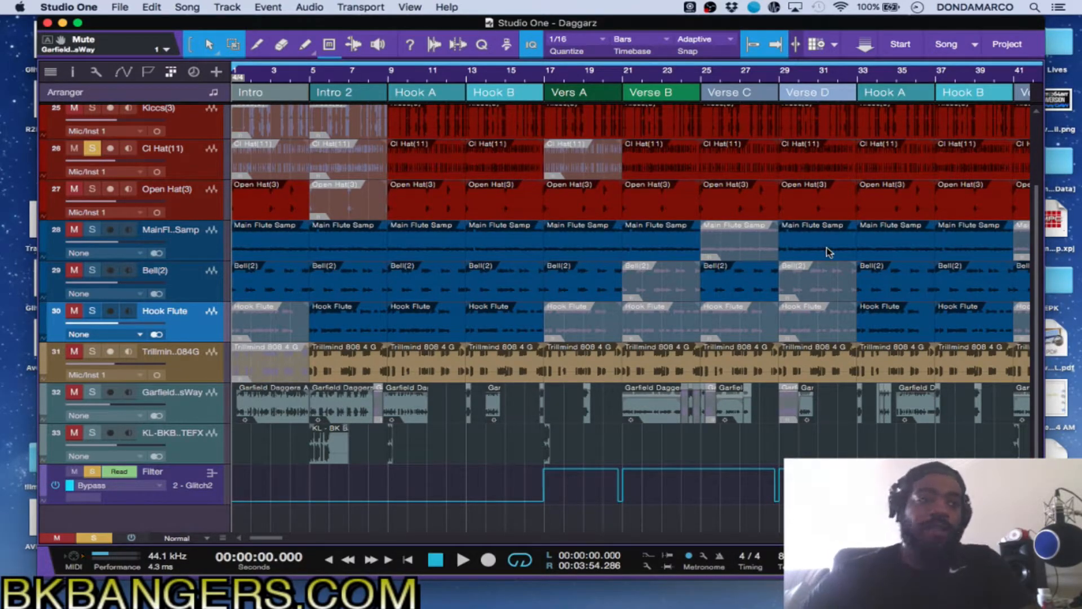
pyautogui.hotkey('shift', 's')
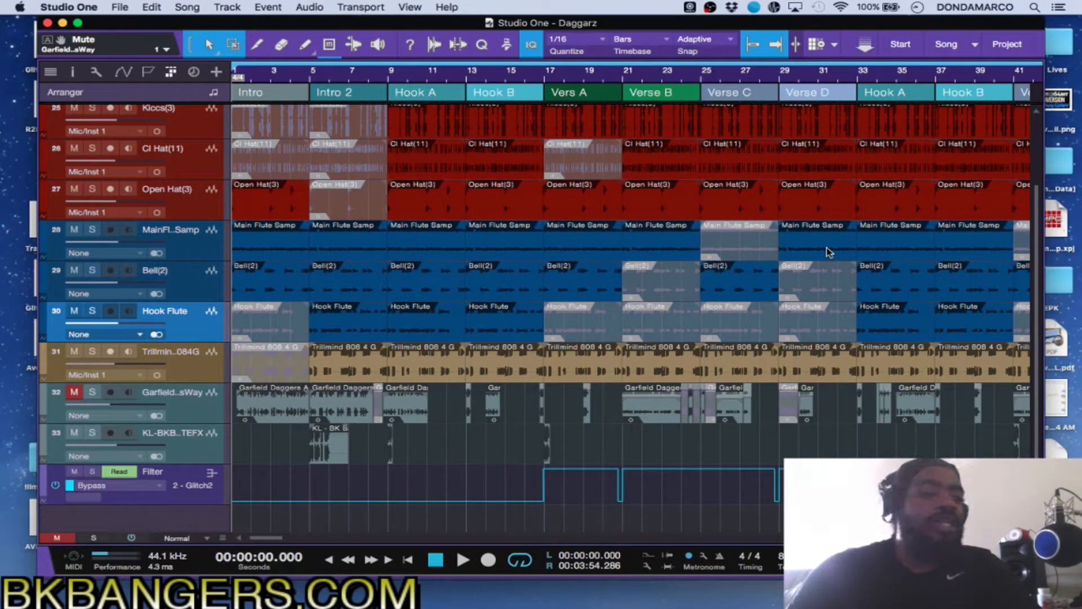
# Step: Play the song briefly from the start, stop it and unmute the Garfield..sWay track
pyautogui.press('space')
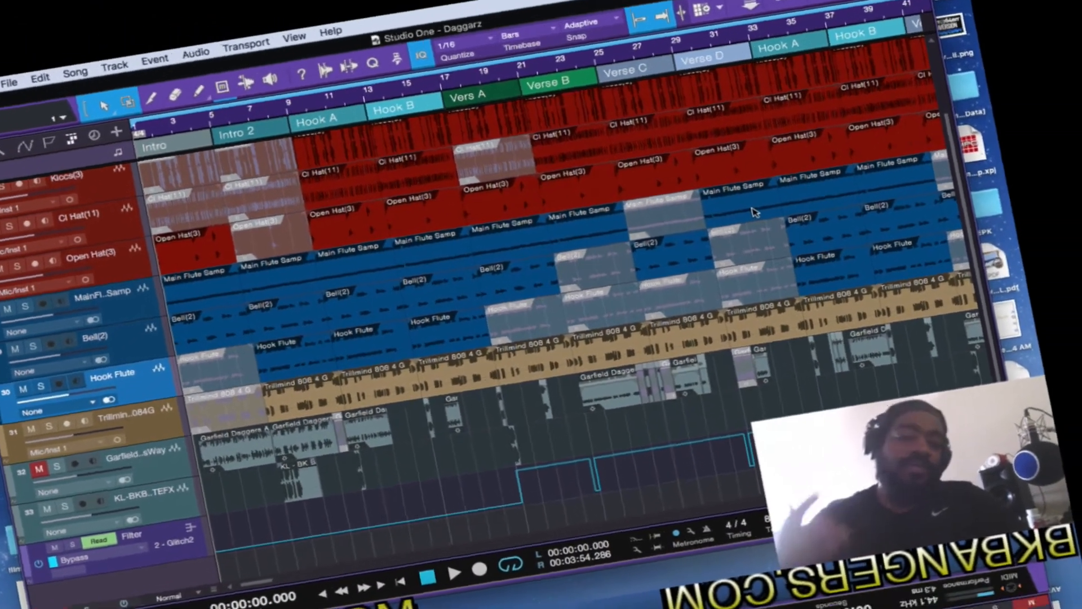
pyautogui.press('space')
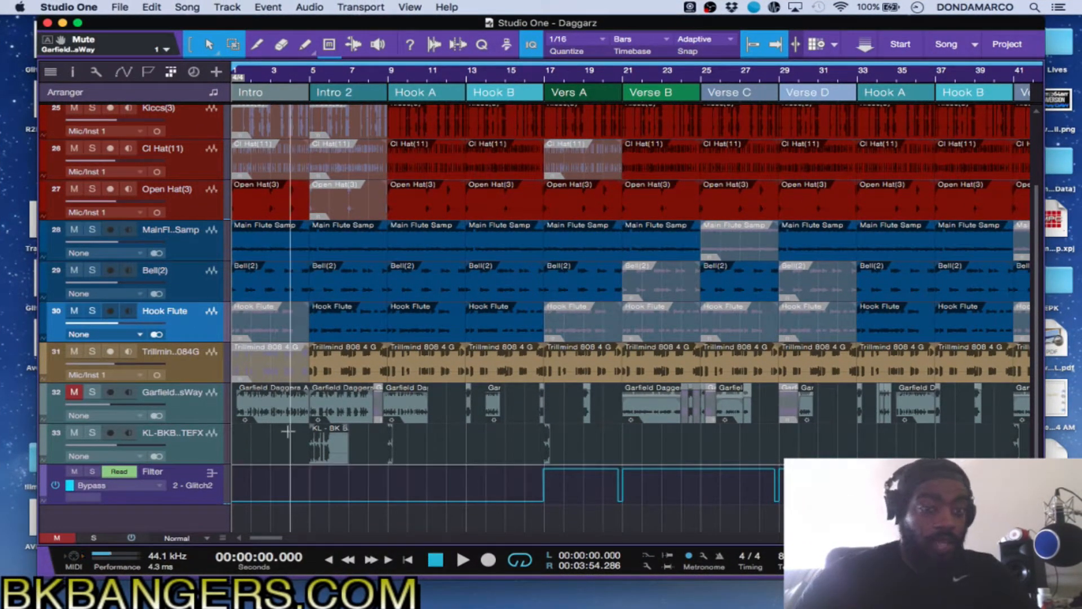
pyautogui.click(75, 394)
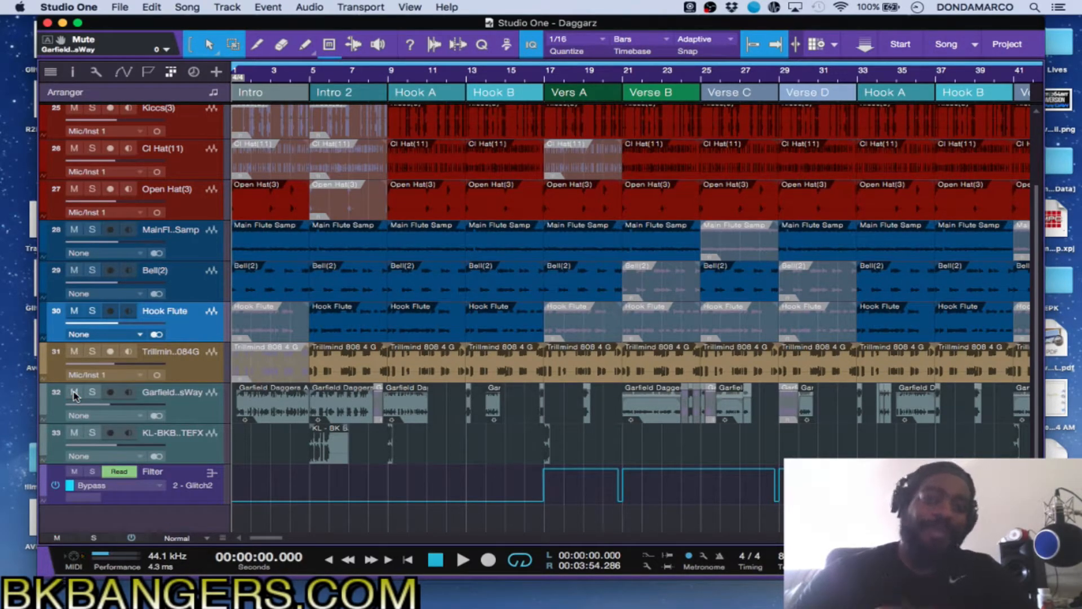
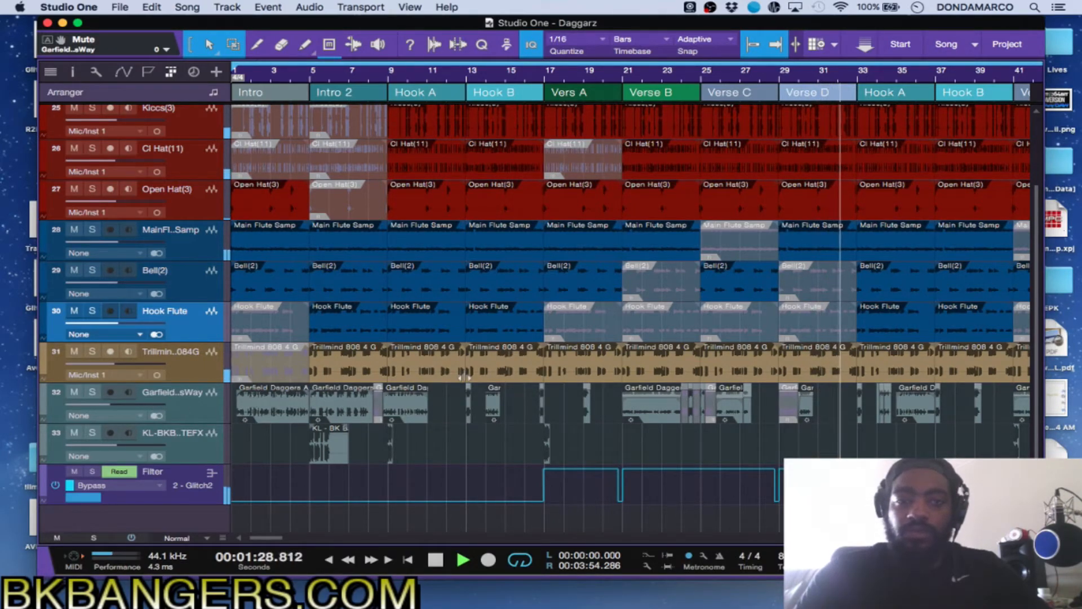
# Step: Follow the playback along the arrangement past the second Hook A, then stop and return to the song start
pyautogui.hscroll(10, 463, 377)
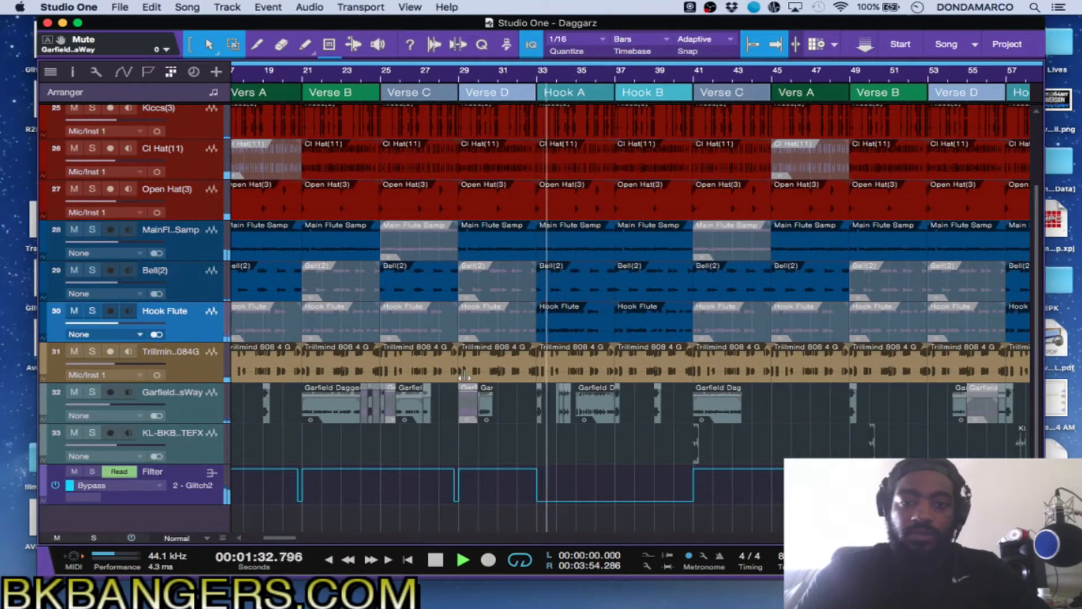
pyautogui.hscroll(1, 463, 377)
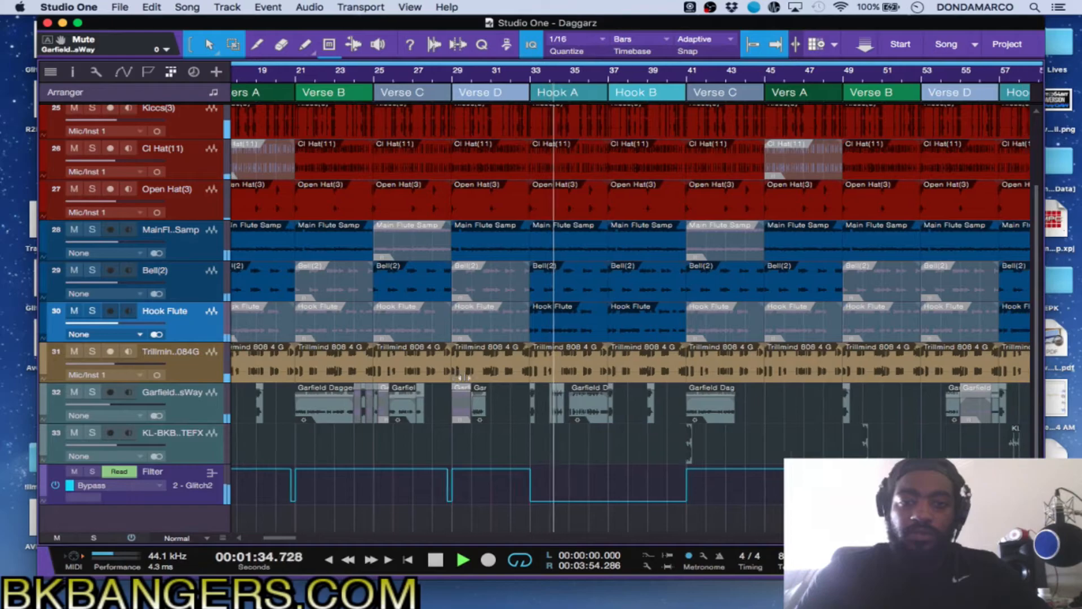
pyautogui.hscroll(1, 463, 377)
pyautogui.hscroll(1, 463, 377)
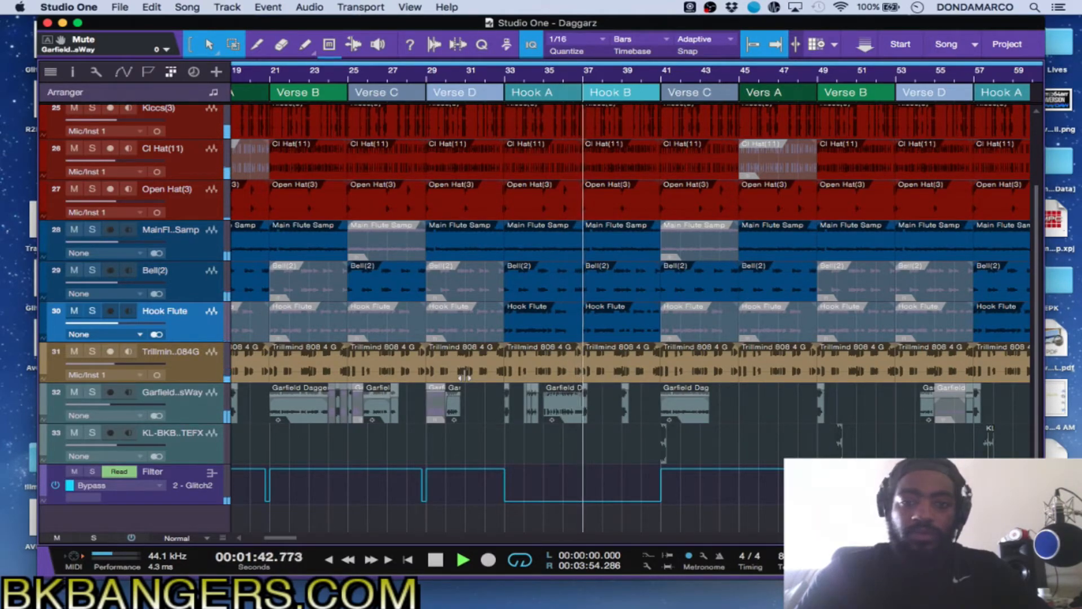
pyautogui.press('space')
pyautogui.press(',')
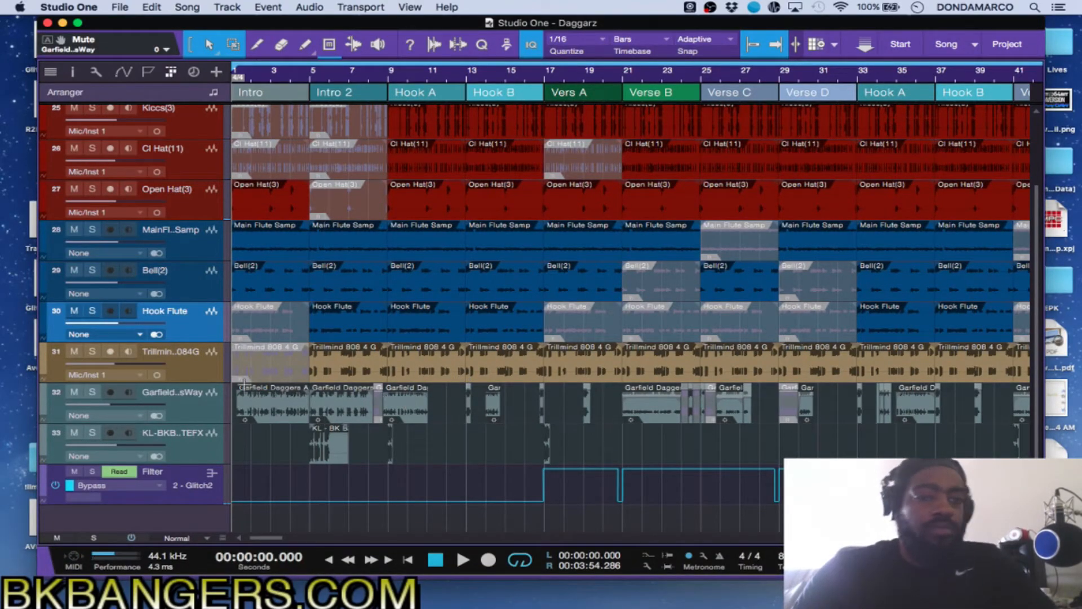
# Step: Show the inspector for the Garfield..sWay track and reactivate all of its inserts
pyautogui.click(73, 71)
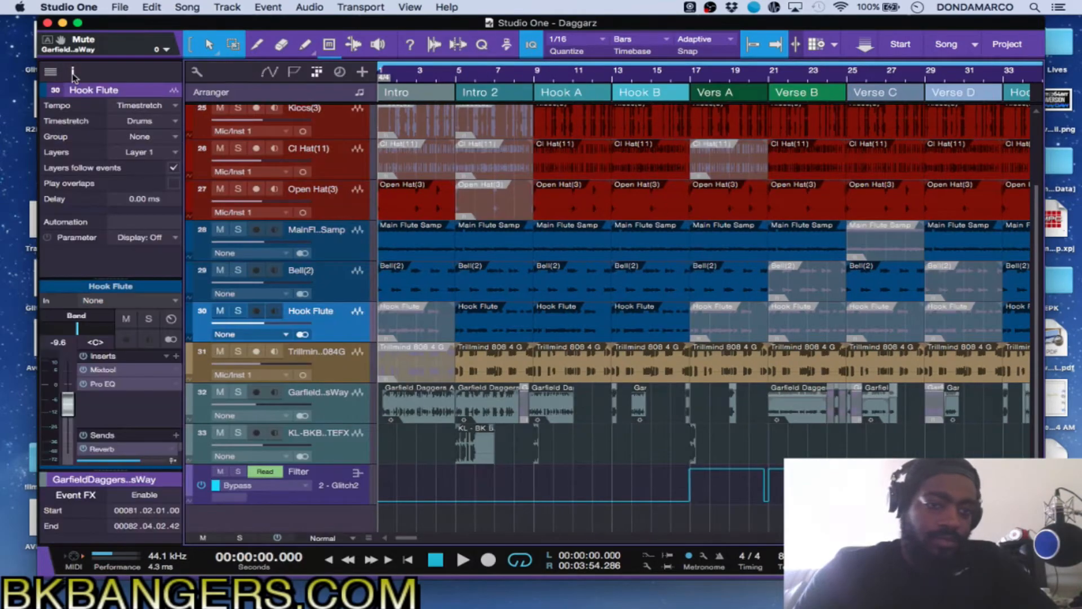
pyautogui.click(346, 418)
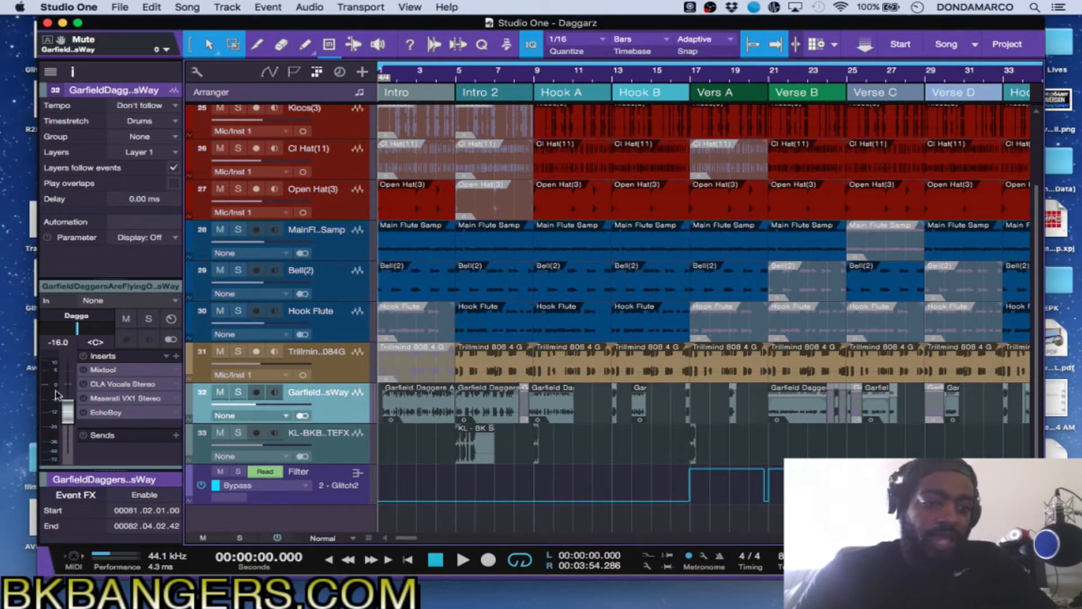
pyautogui.moveTo(57, 390)
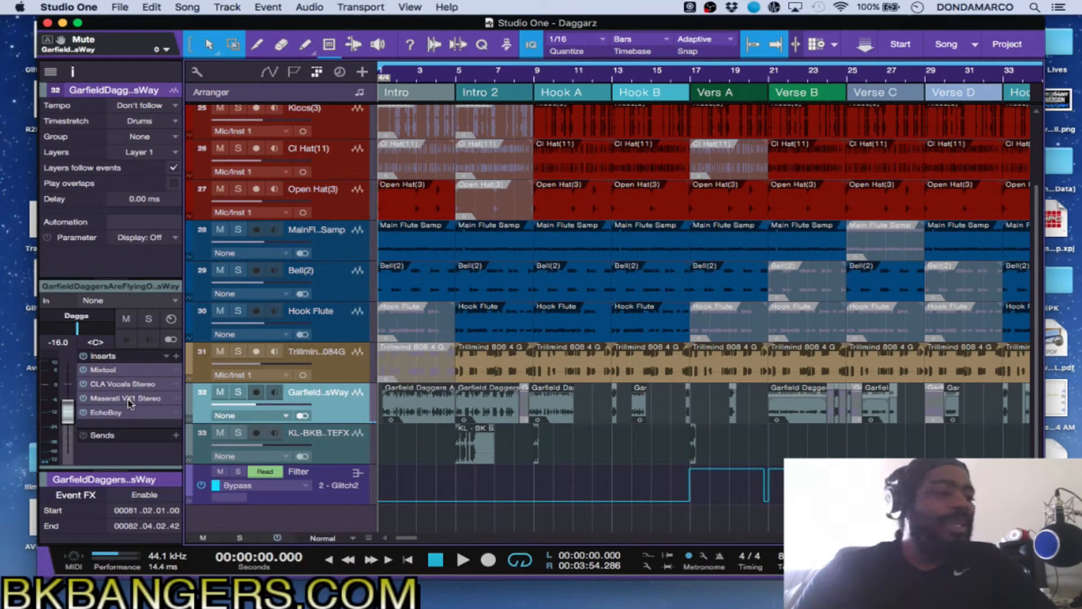
# Step: Play the song with the Garfield..sWay track's inserts on, follow it through the verses, then stop playback
pyautogui.press('space')
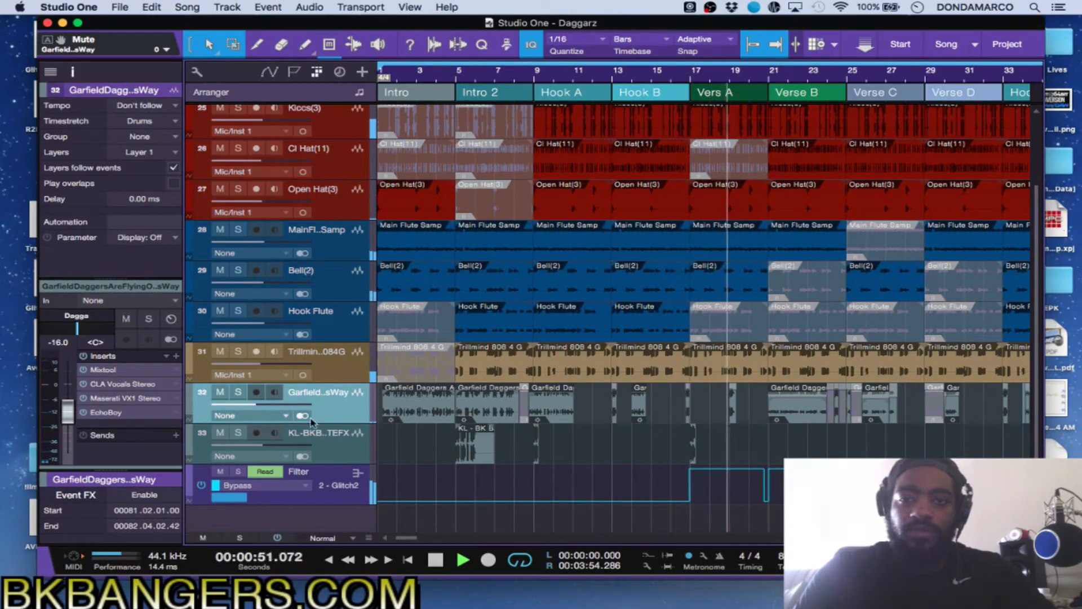
pyautogui.hscroll(10, 588, 357)
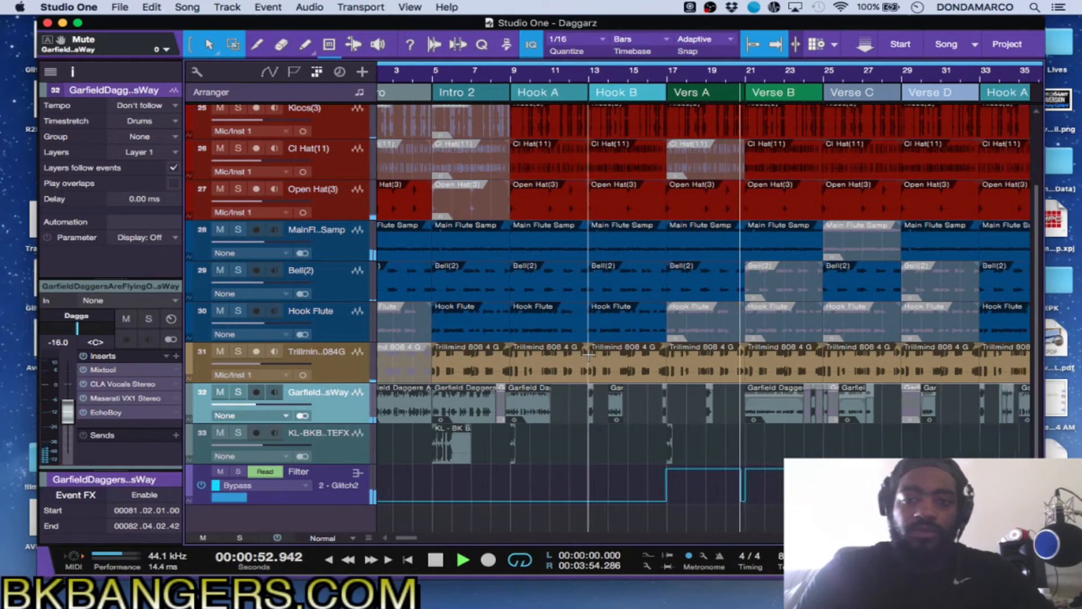
pyautogui.hscroll(3, 588, 356)
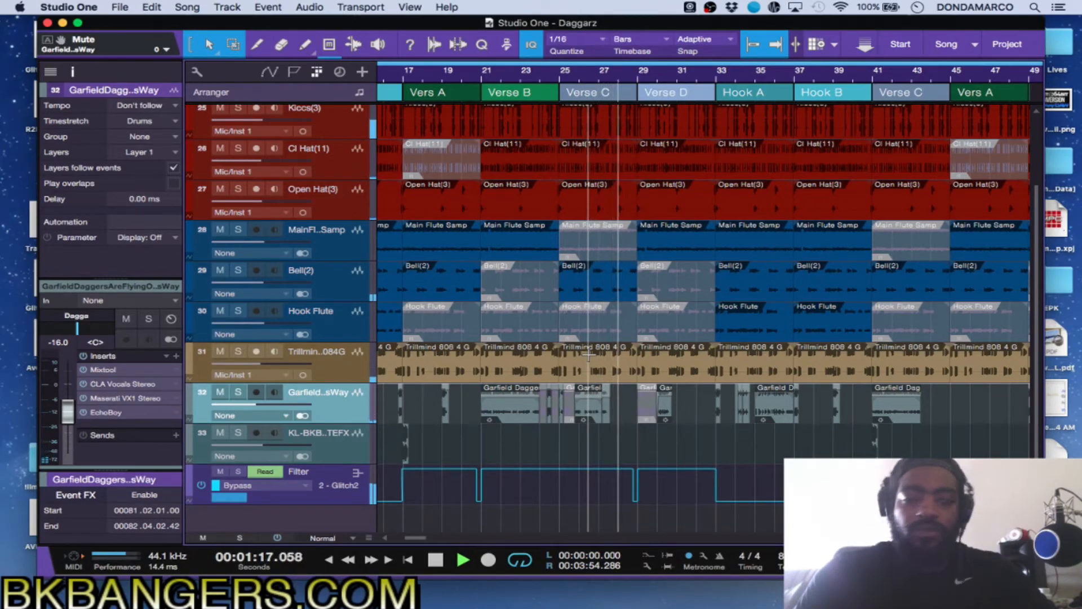
pyautogui.press('space')
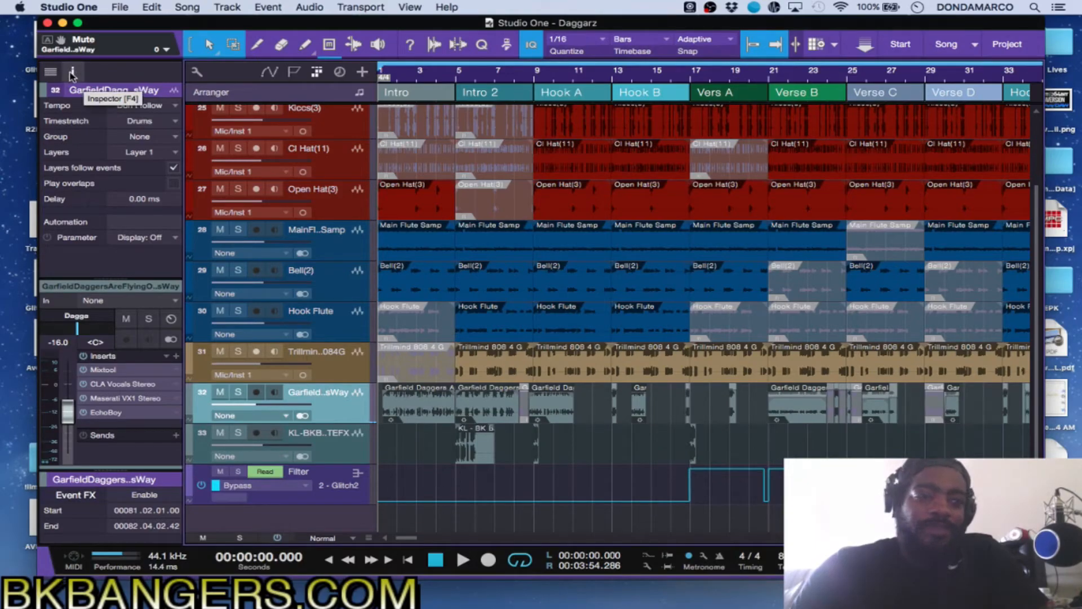
# Step: Hide the track inspector and play the song from the start, briefly checking the OBS audio levels during playback
pyautogui.click(72, 74)
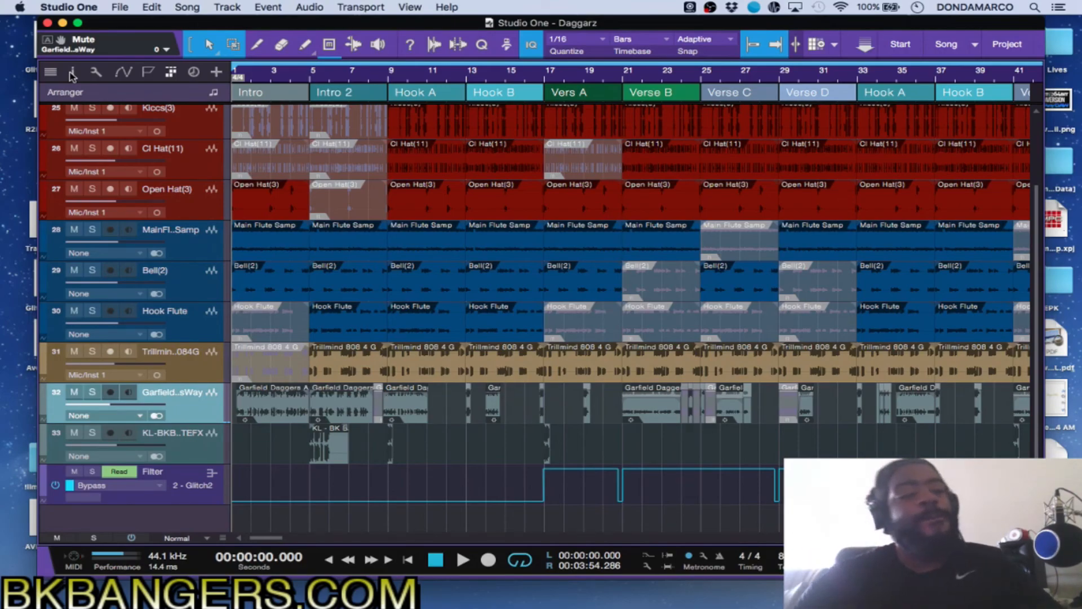
pyautogui.press('space')
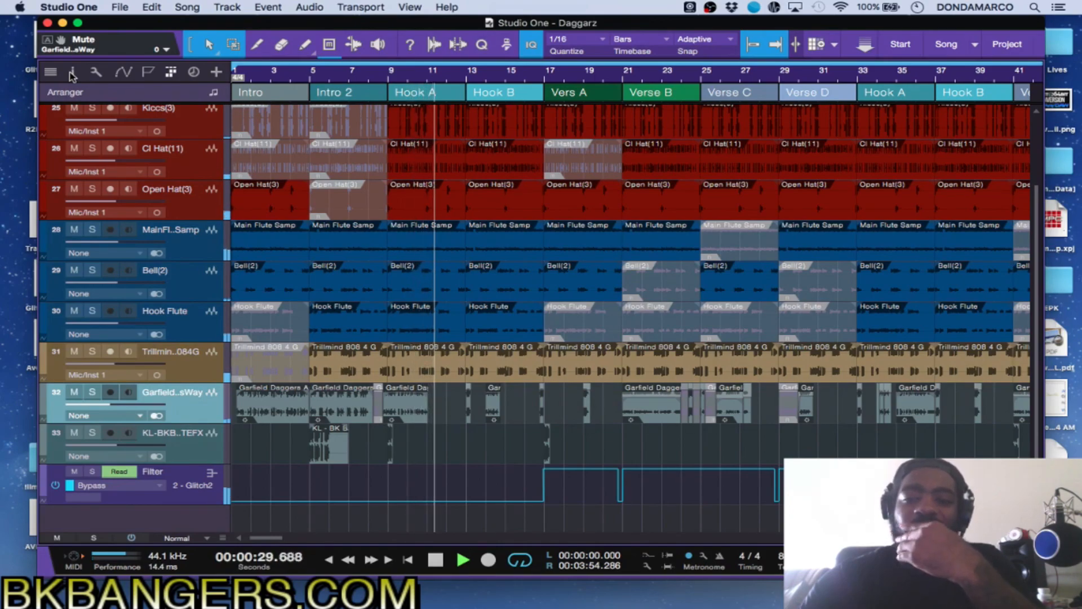
pyautogui.hotkey('ctrl', 'Left')
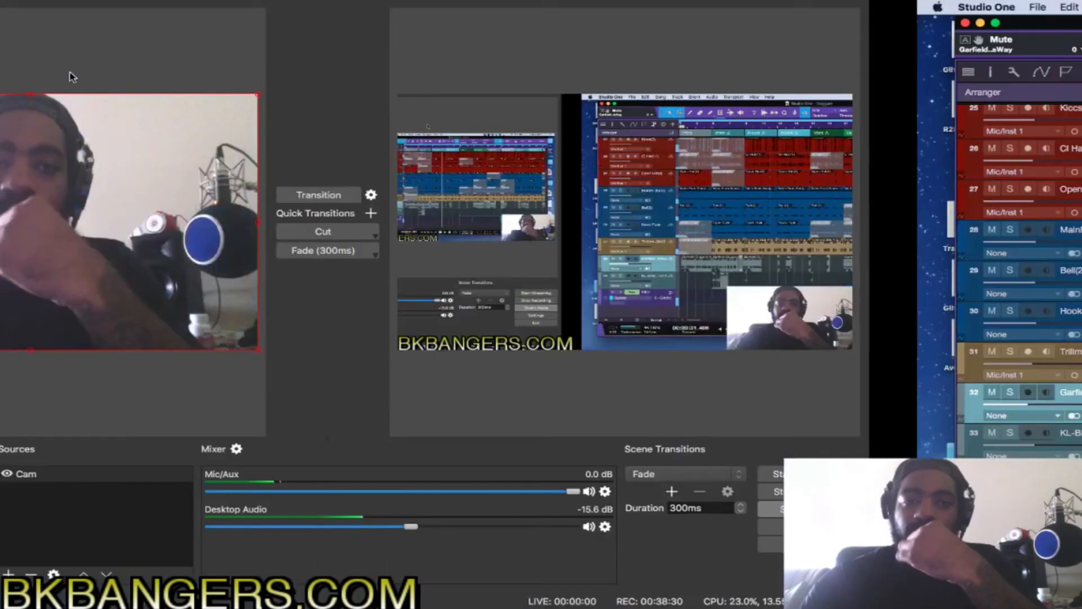
pyautogui.hotkey('ctrl', 'Right')
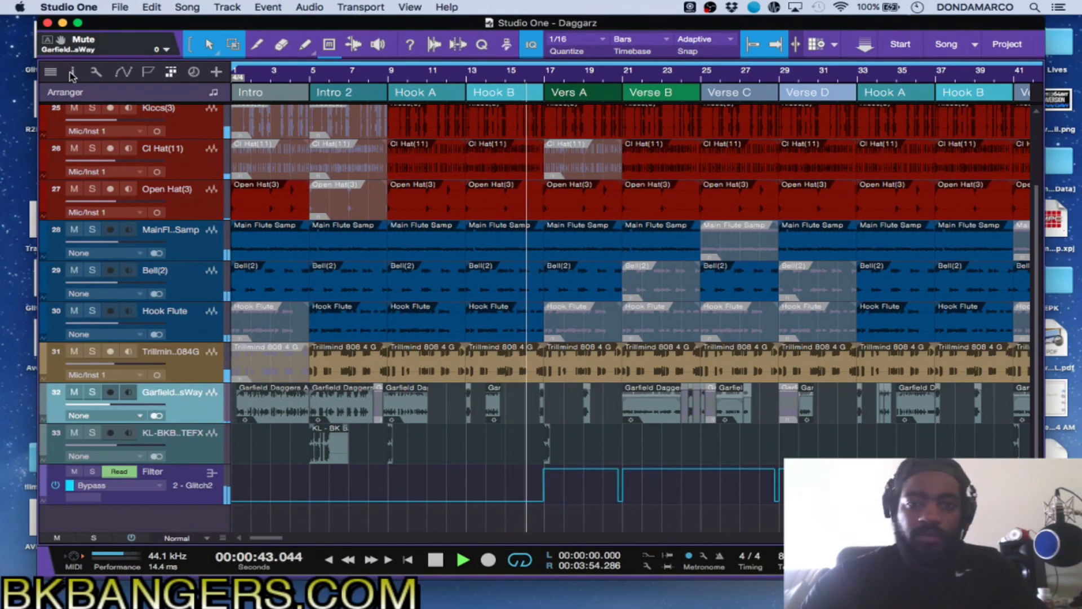
# Step: Show the mixer console to view the bus inserts, stop playback at the song start, and hide the console again
pyautogui.press('F3')
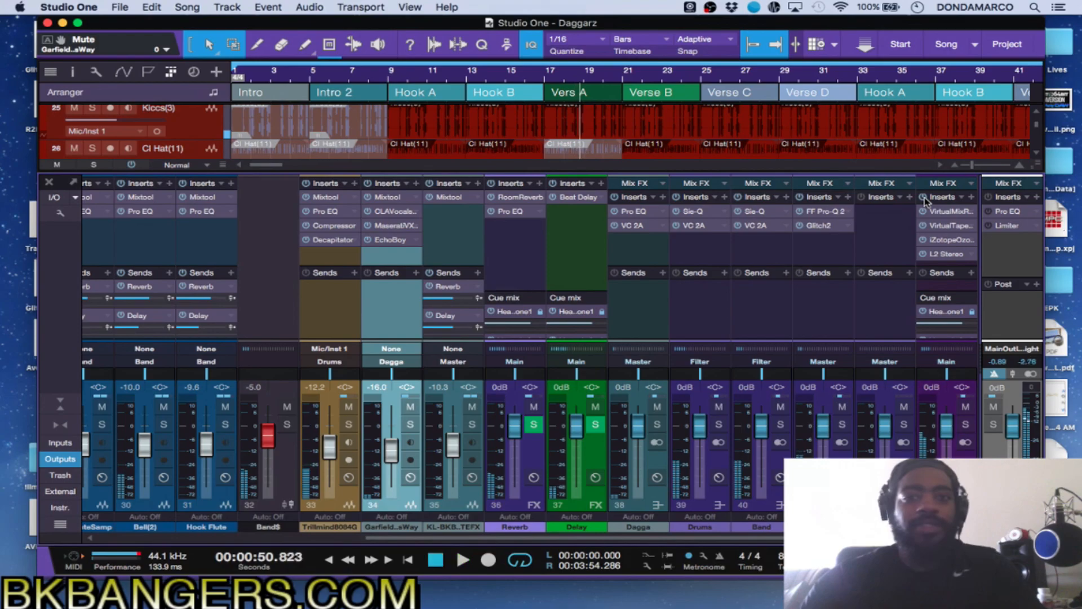
pyautogui.press('space')
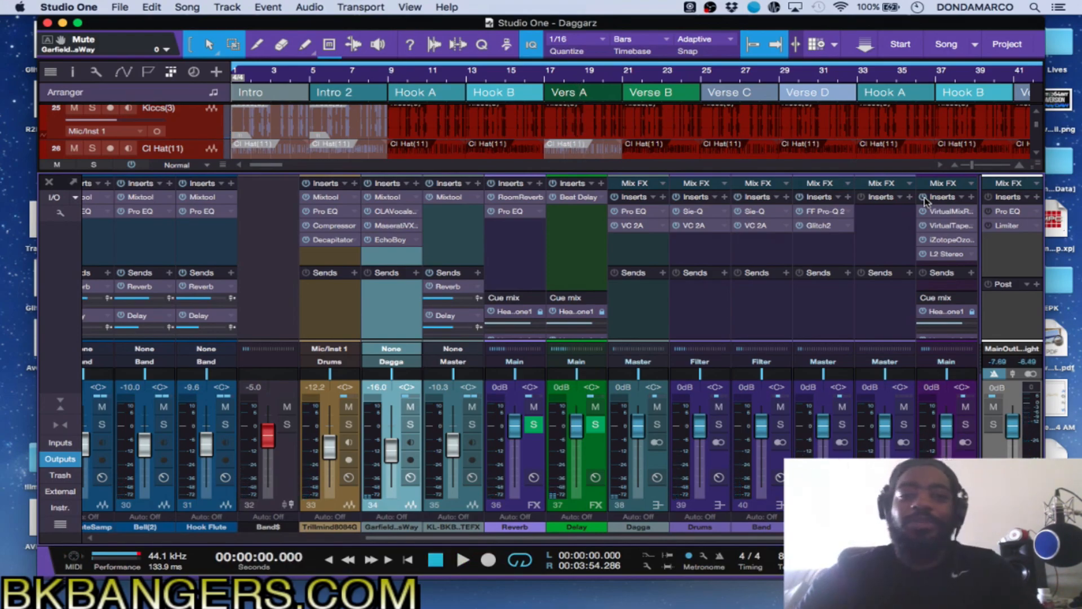
pyautogui.press('F3')
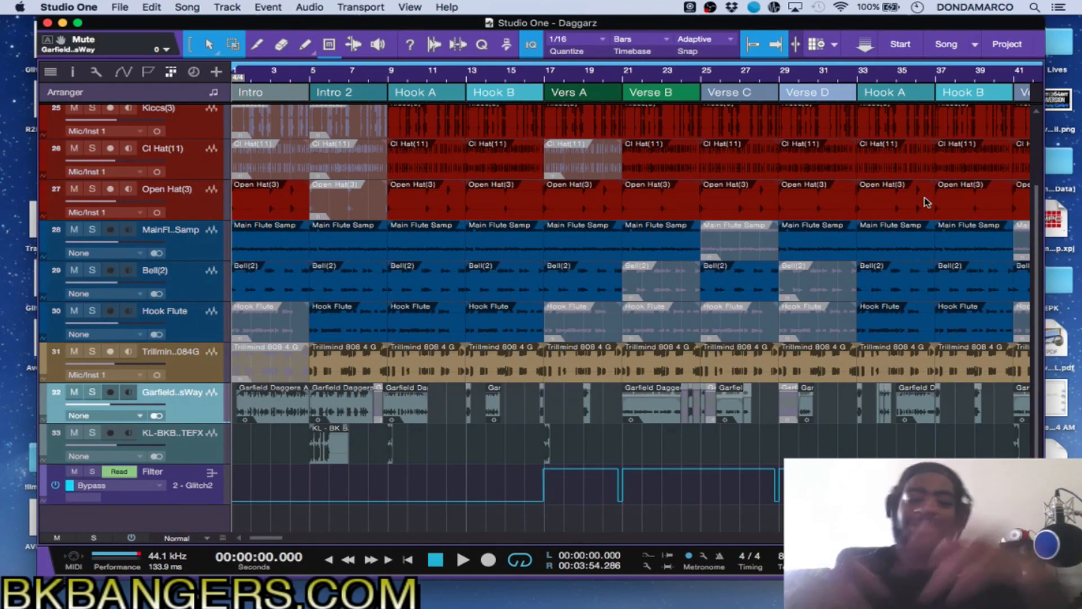